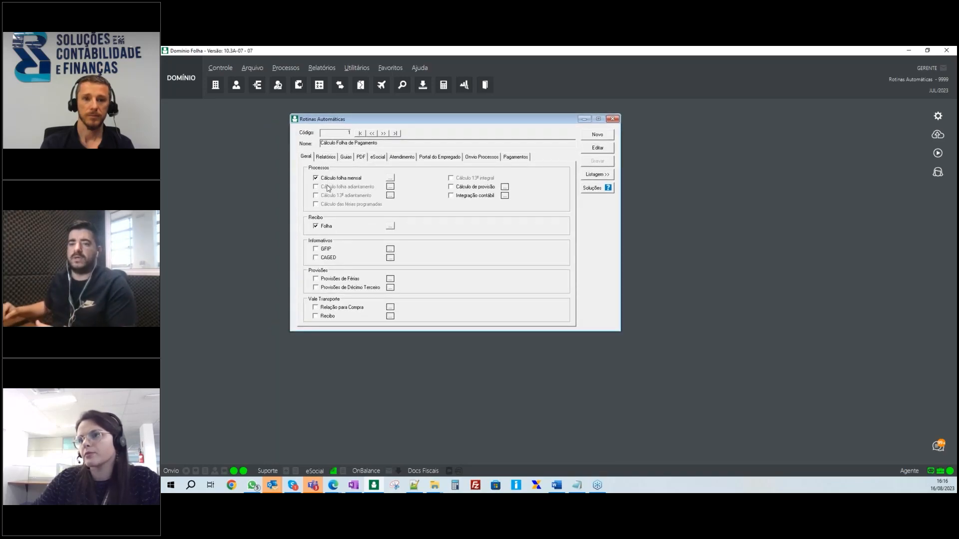
Step: In the routine's guides, select DAE Doméstico - Por Código de Acesso and DARF DCTFWeb - Por Certificado Digital Empresa, and clear both again
click(326, 156)
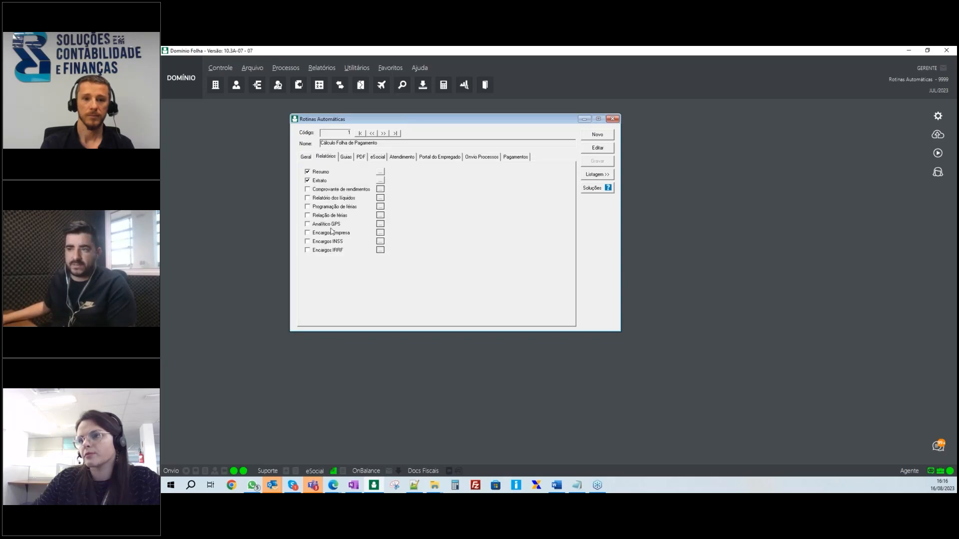
click(346, 158)
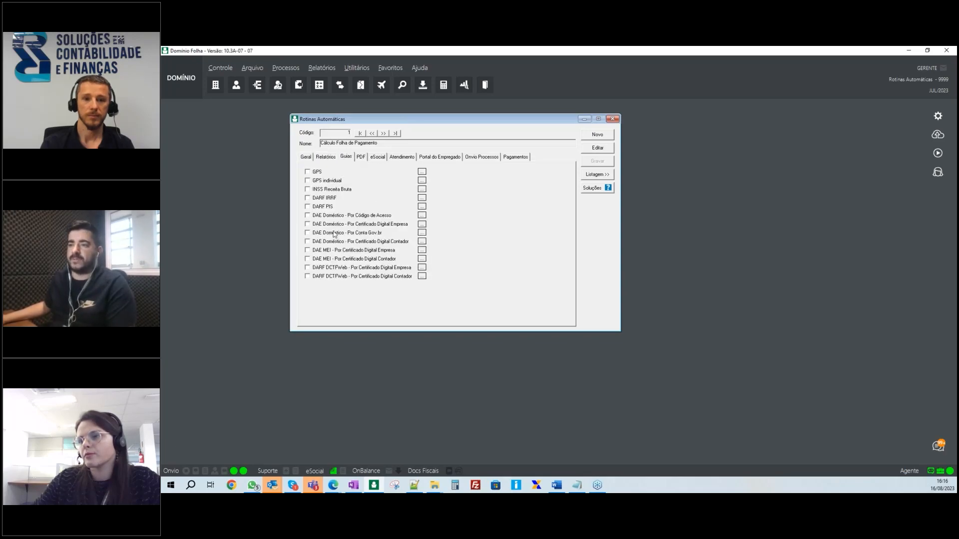
click(307, 215)
click(308, 268)
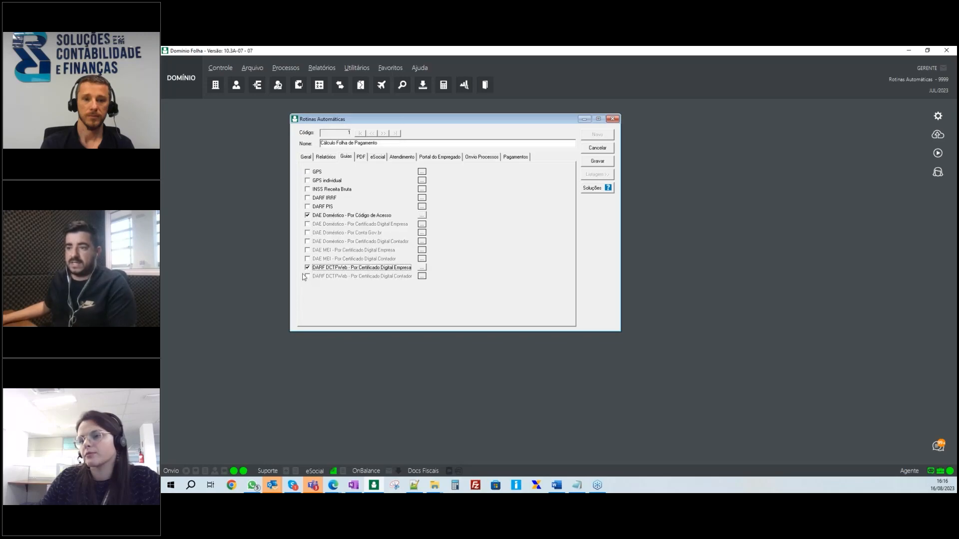
click(307, 268)
click(308, 216)
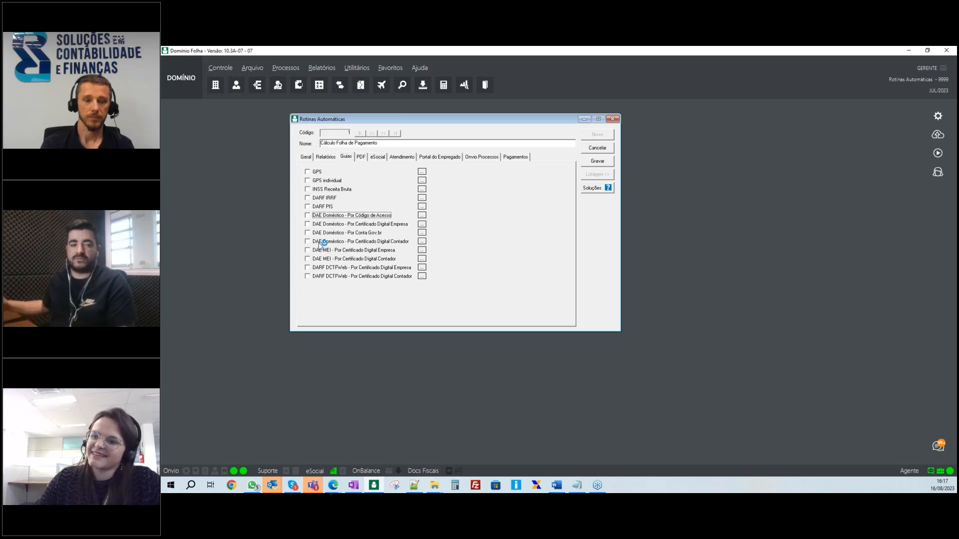
Step: Select the eSocial periodic events S-1200 - Remuneração and S-1210 - Pagamentos for the payroll routine, and clear them again
click(364, 157)
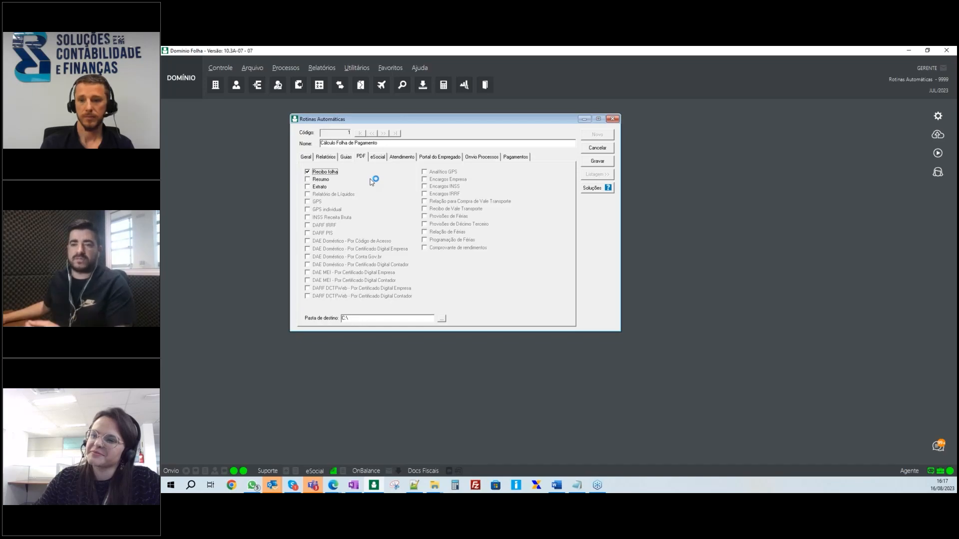
click(378, 157)
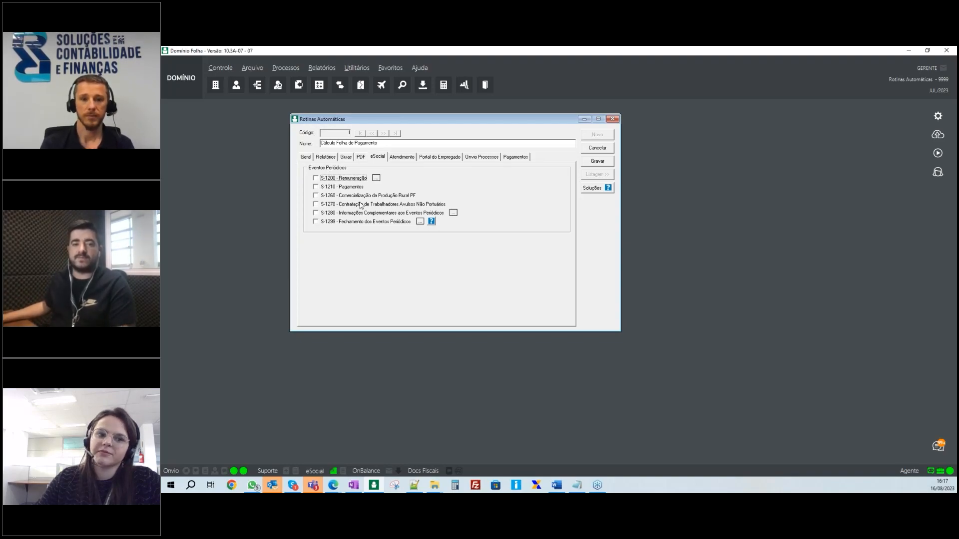
click(317, 179)
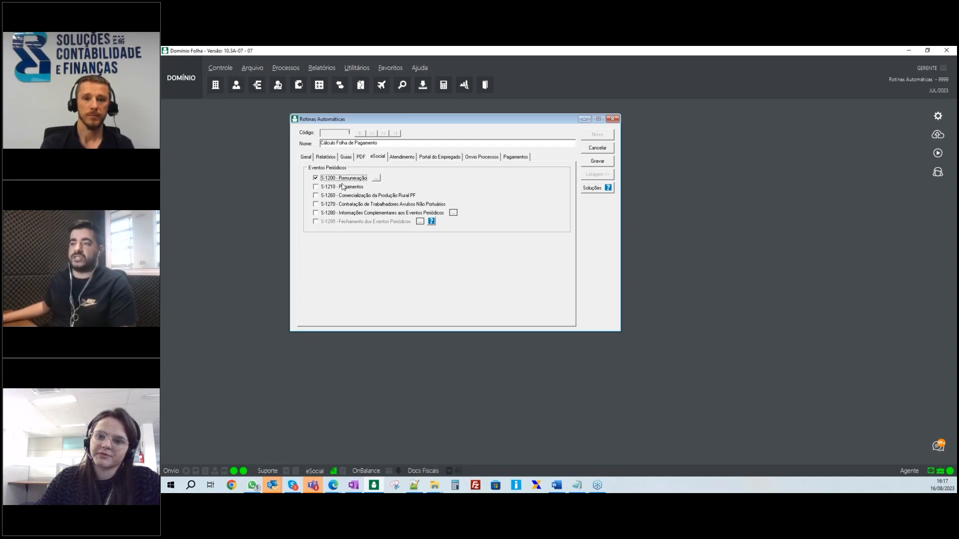
click(316, 188)
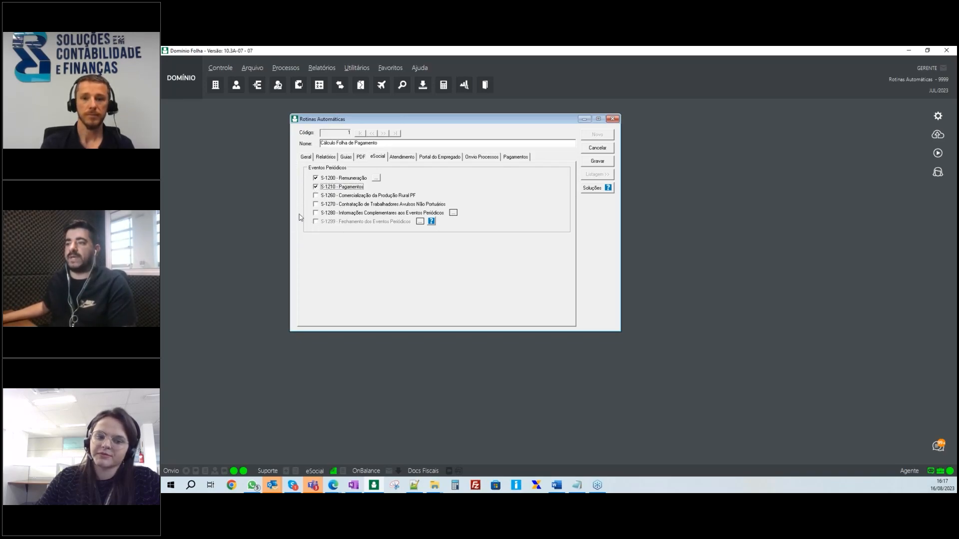
click(316, 178)
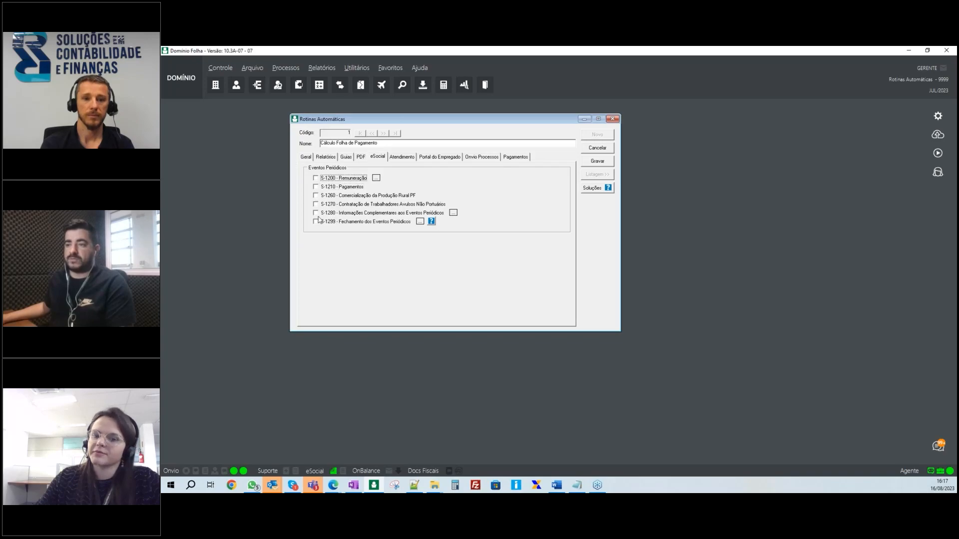
Step: Select S-1299 - Fechamento dos Eventos Periódicos and try enabling immediate DCTFWeb transmission in its data, closing without confirming
click(315, 222)
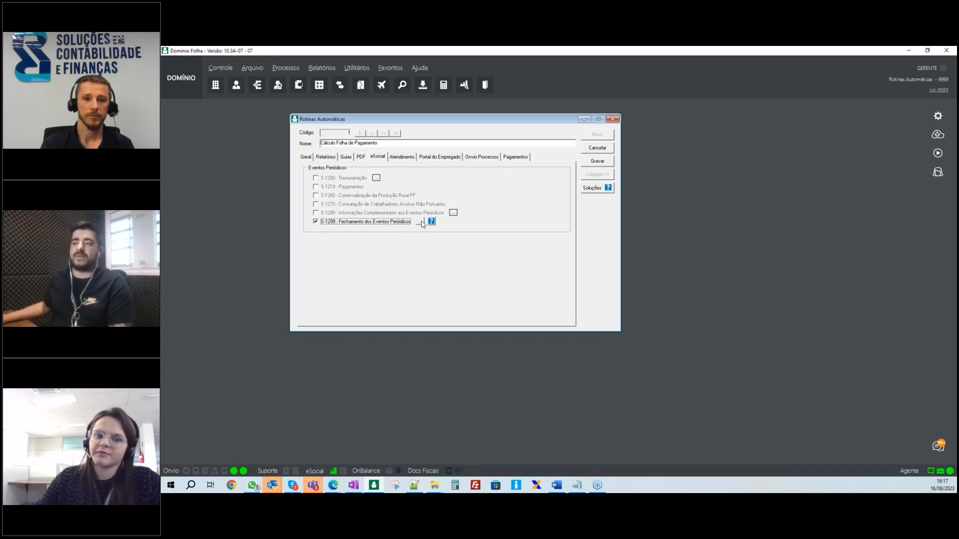
click(421, 222)
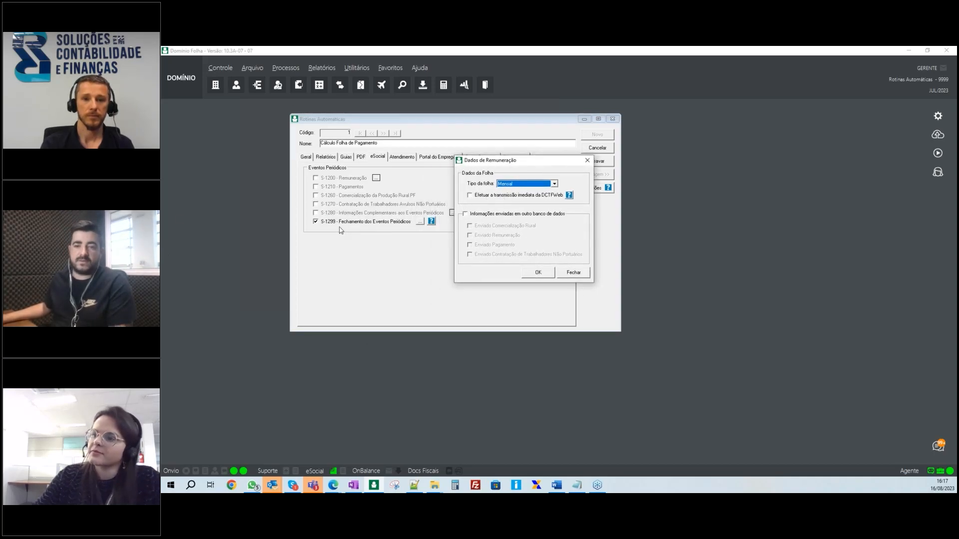
click(470, 196)
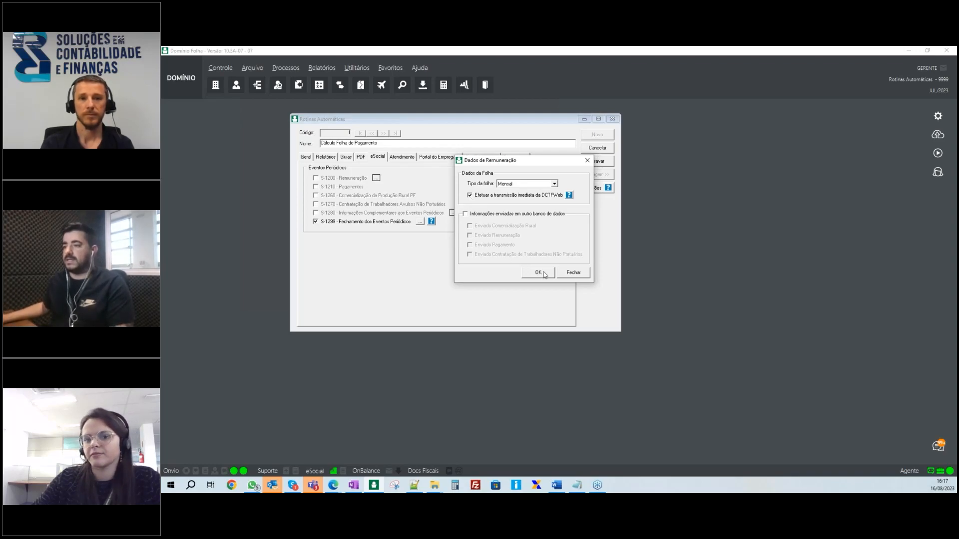
click(480, 196)
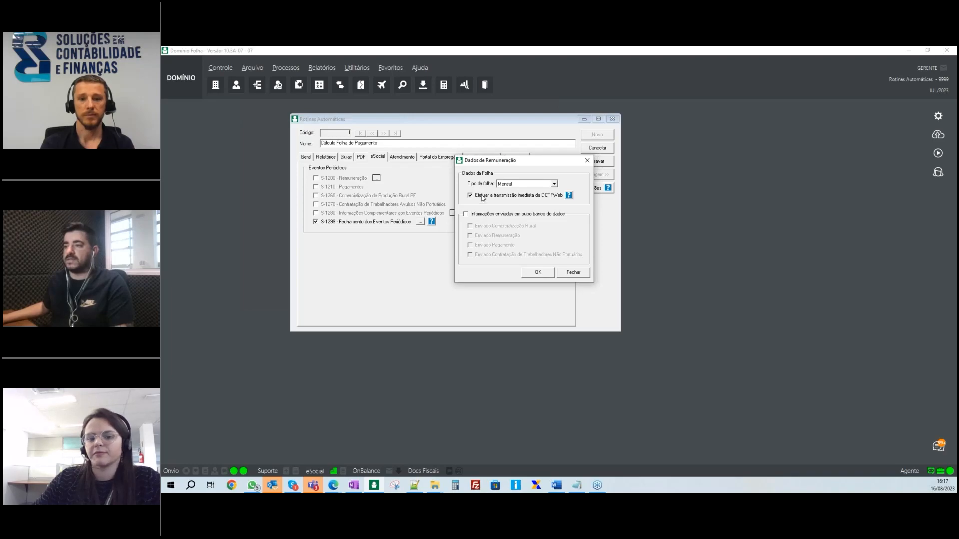
click(588, 160)
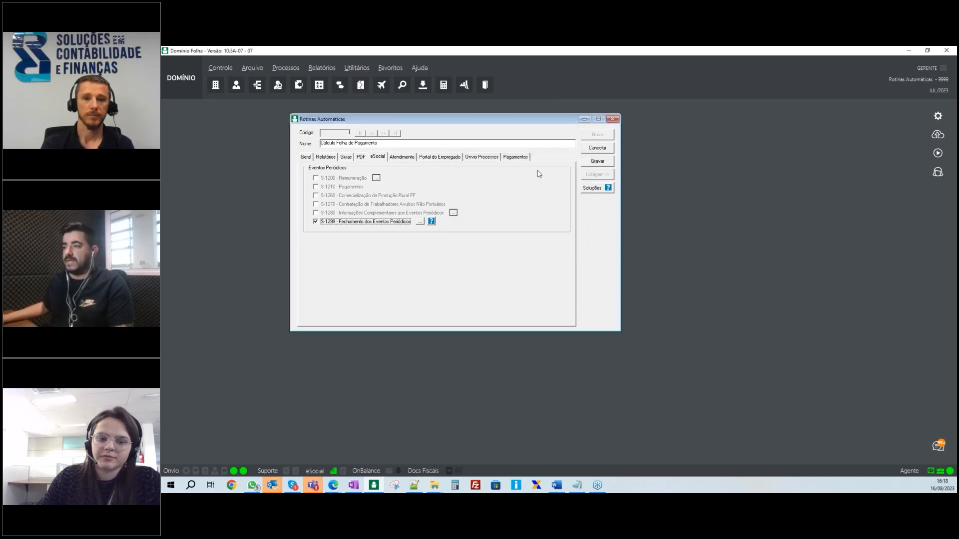
Step: Compare the documents available for publication under Atendimento with the reports selected for the payroll routine
click(400, 159)
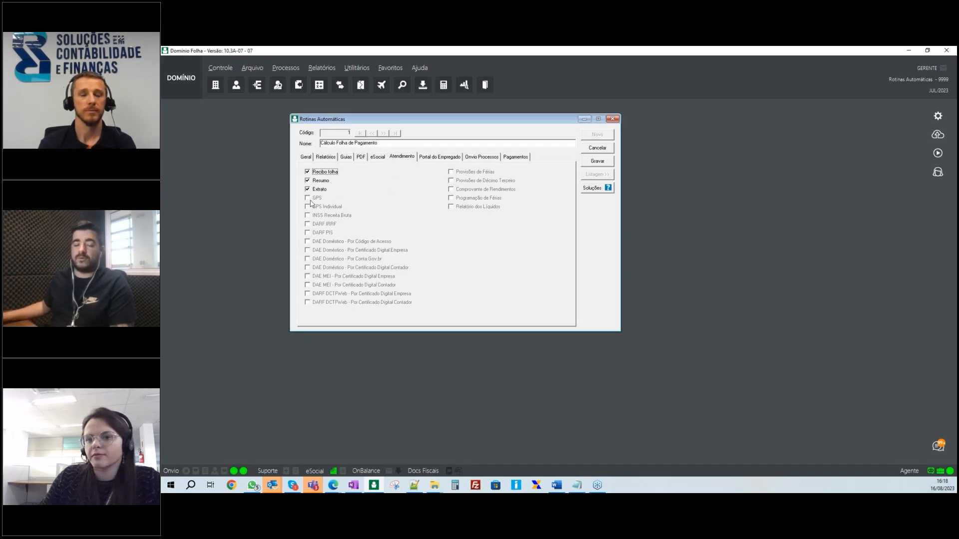
click(323, 158)
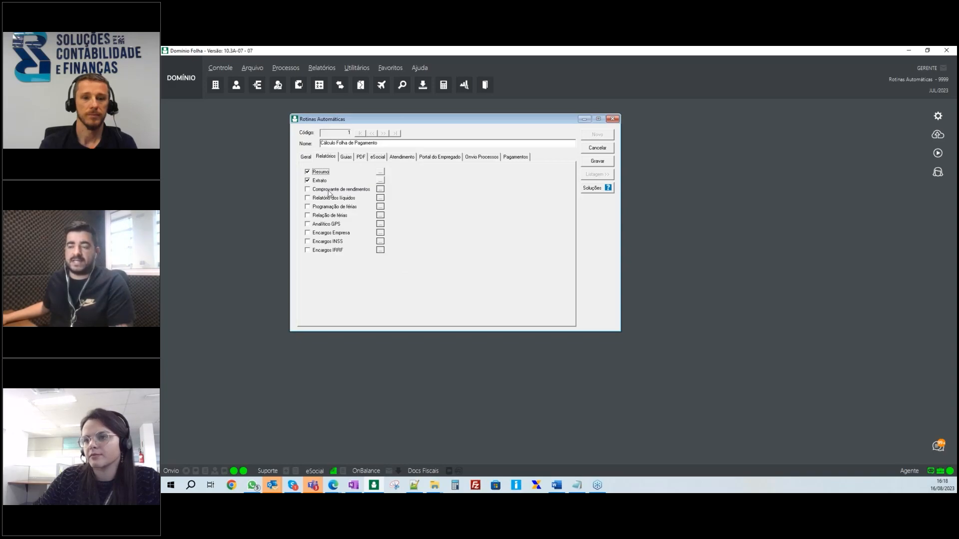
click(398, 157)
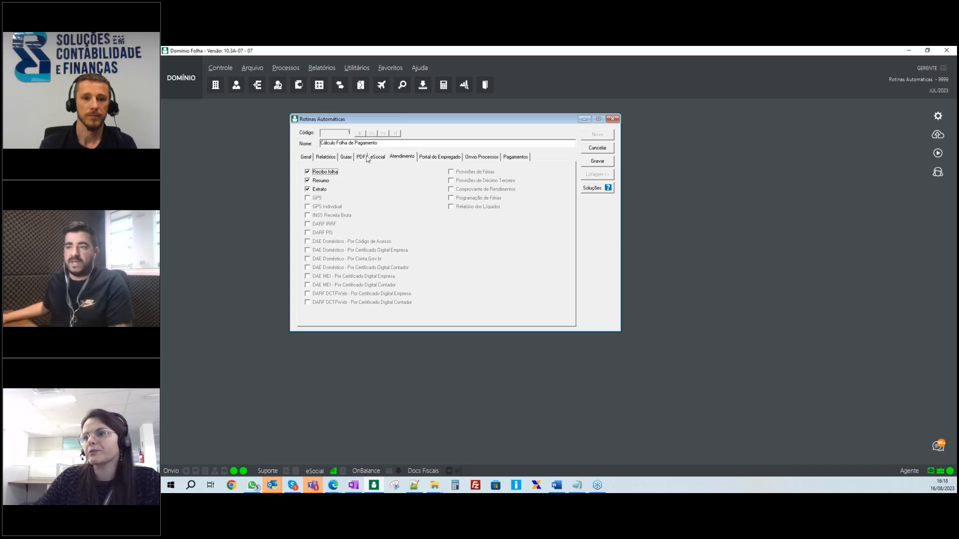
Step: Try the Recibo Folha de Pagamento and Comprovante de rendimento options for Portal do Empregado, leaving both cleared
click(430, 158)
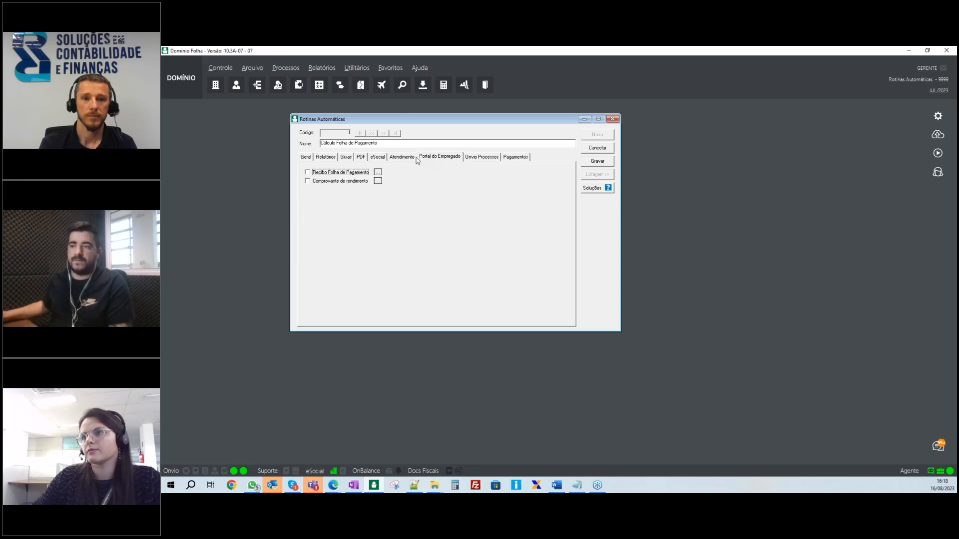
click(333, 173)
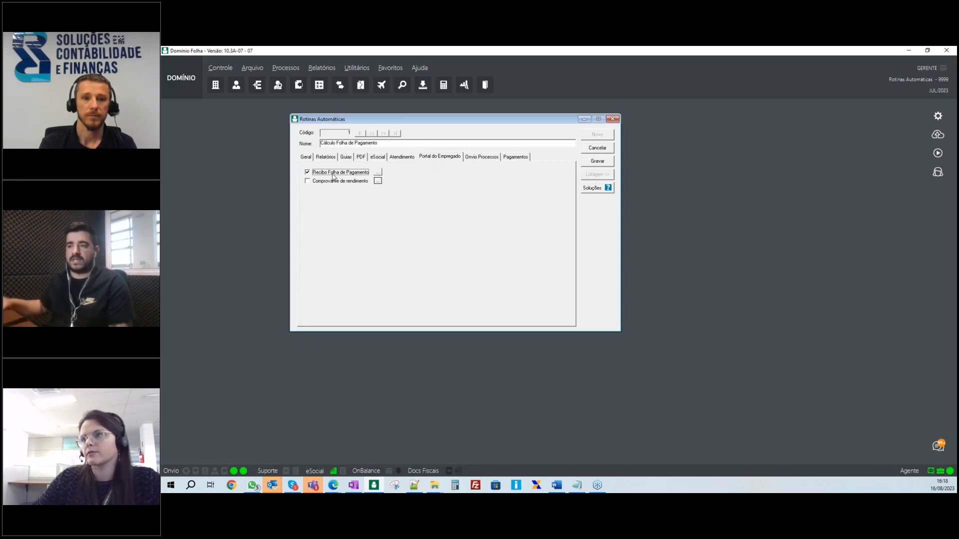
click(333, 174)
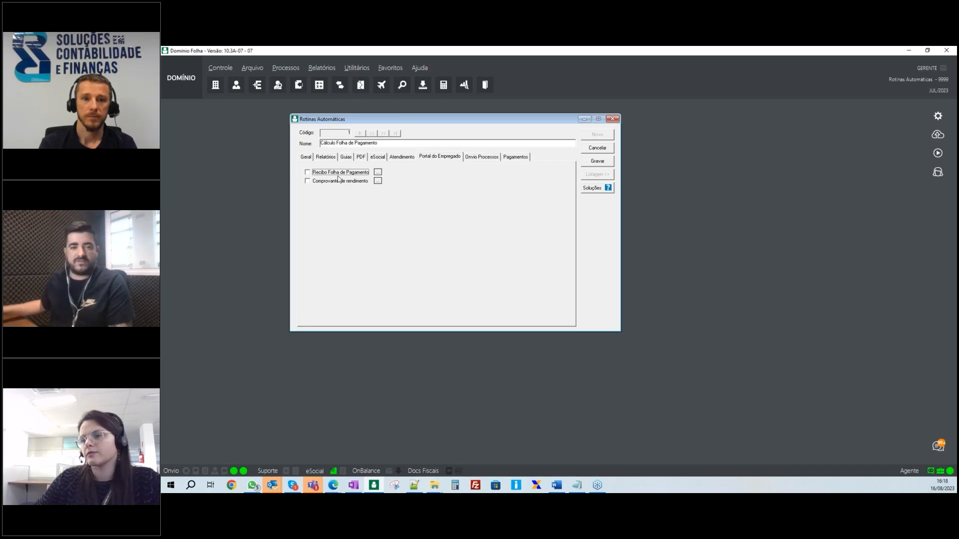
click(349, 173)
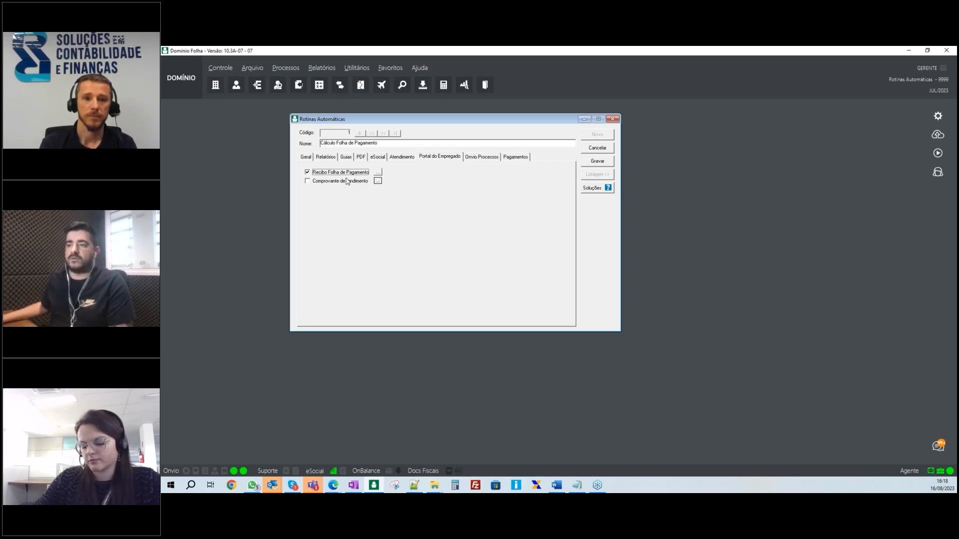
click(343, 172)
click(340, 181)
click(340, 180)
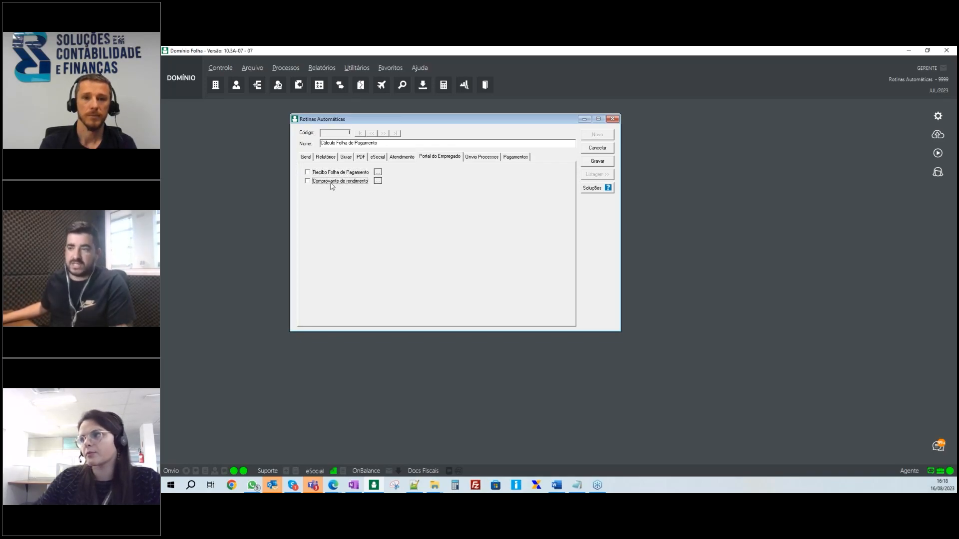
Step: Review the routine's Onvio Processos options and its Pagamentos option for sending accounts payable to Conta Azul
click(474, 158)
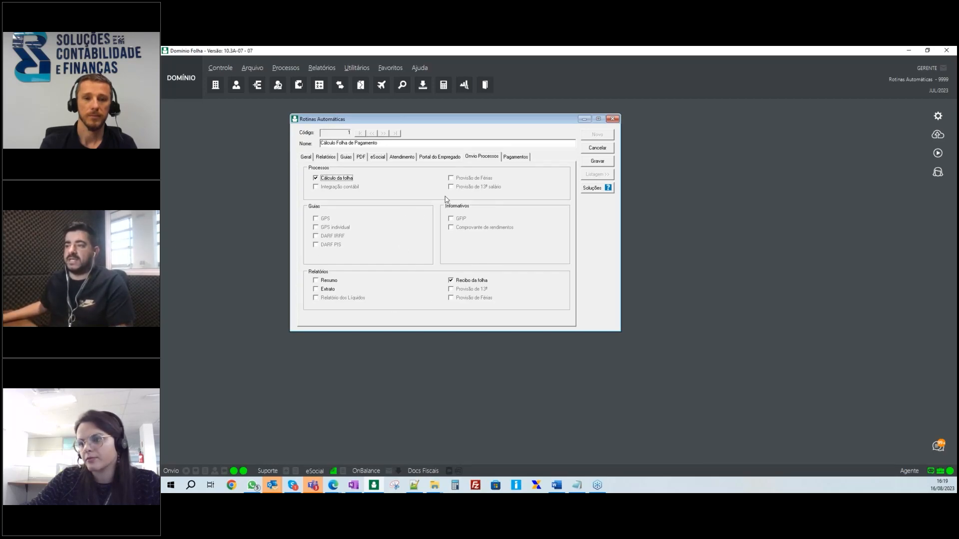
click(517, 157)
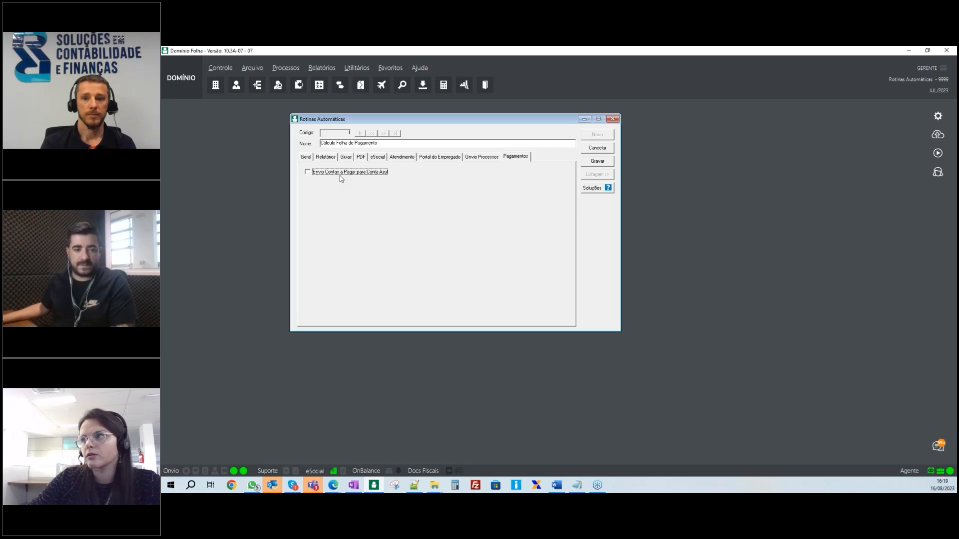
Step: Check the extra data of Cálculo folha mensal and of the Folha receipt, accepting both without changes
click(306, 157)
drag(379, 123, 348, 122)
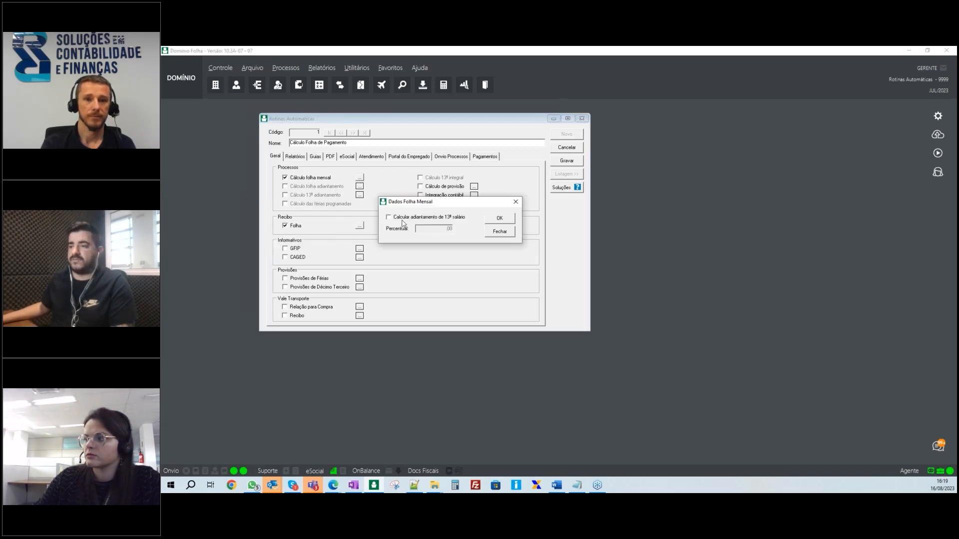
click(397, 219)
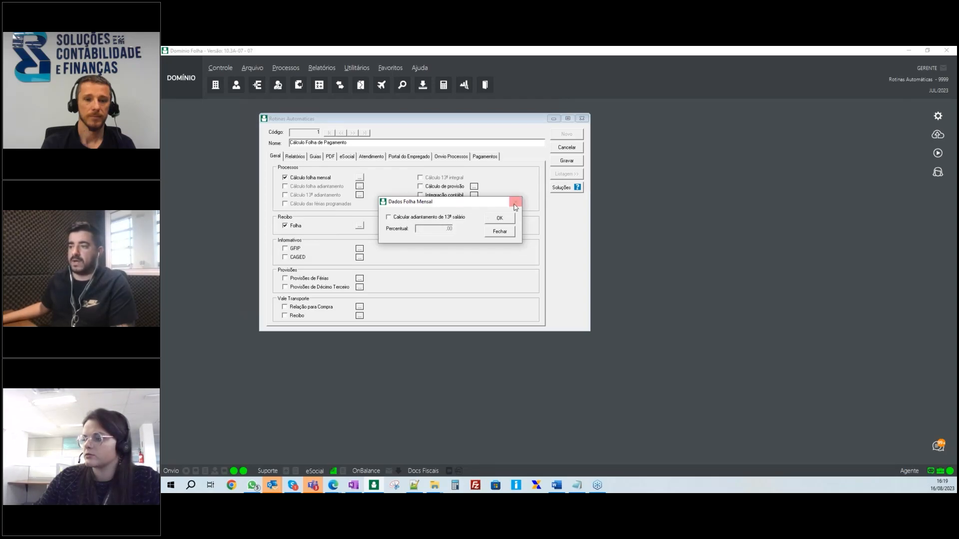
click(502, 219)
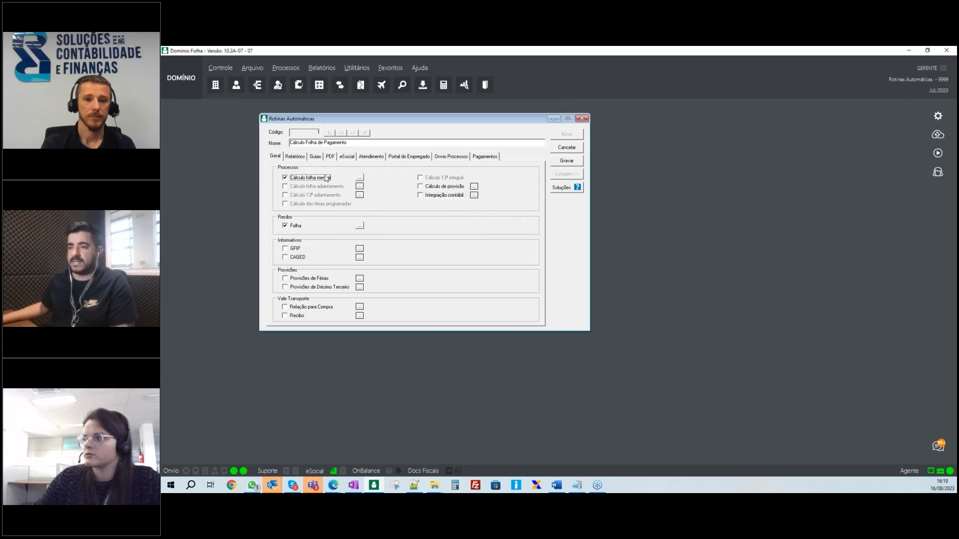
click(360, 227)
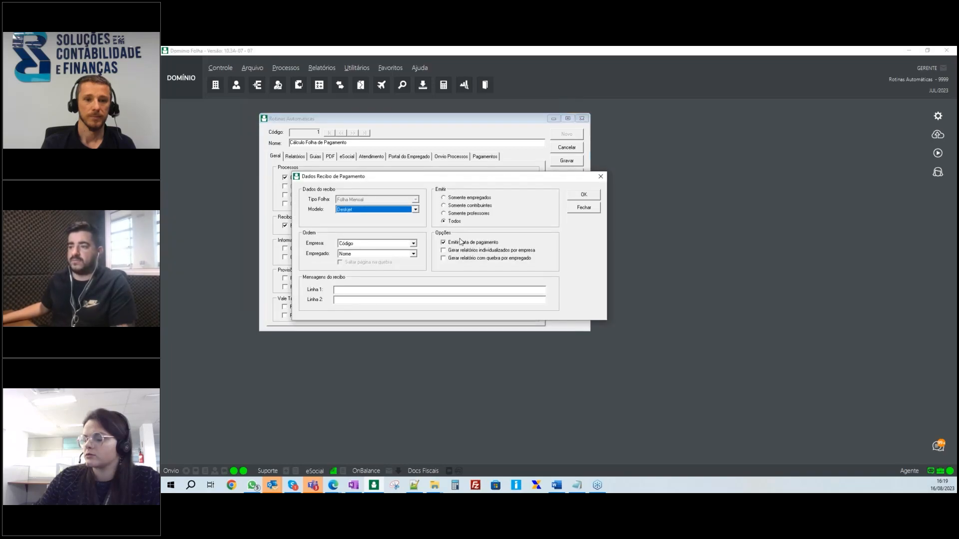
click(587, 195)
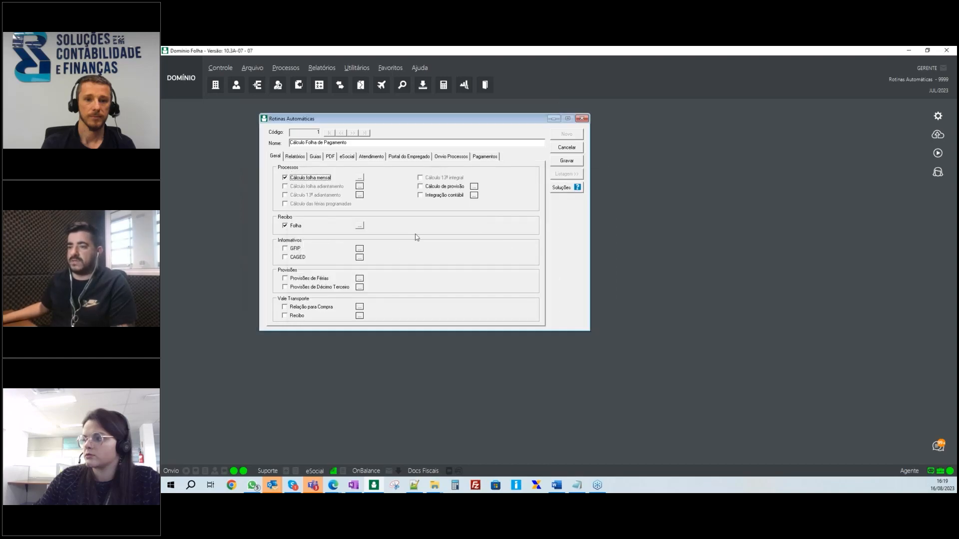
Step: Clear the eSocial event S-1299 - Fechamento dos Eventos Periódicos and save the Cálculo Folha de Pagamento routine
click(568, 160)
click(617, 293)
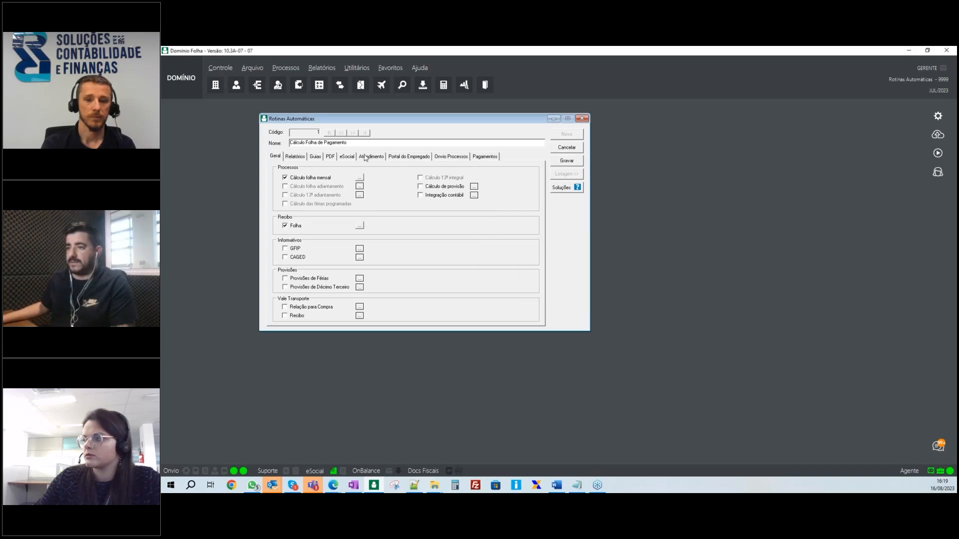
click(369, 157)
click(347, 156)
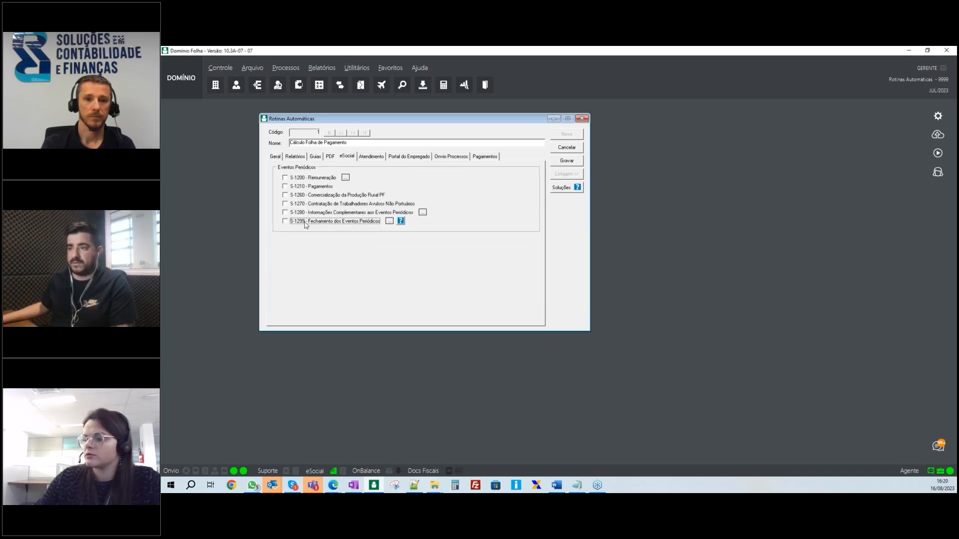
click(564, 161)
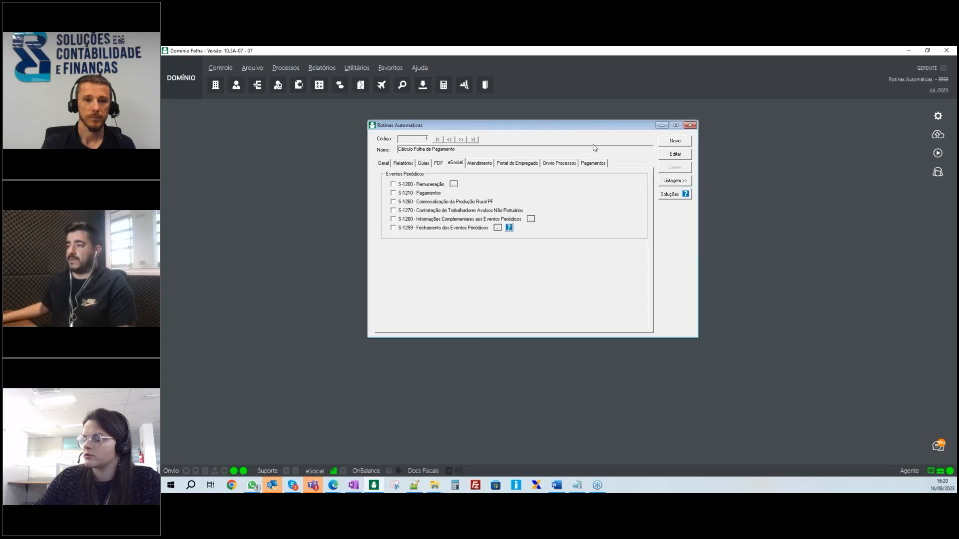
Step: Return to the routine's general settings and open the Rotinas Automáticas list for running and scheduling routines
click(384, 164)
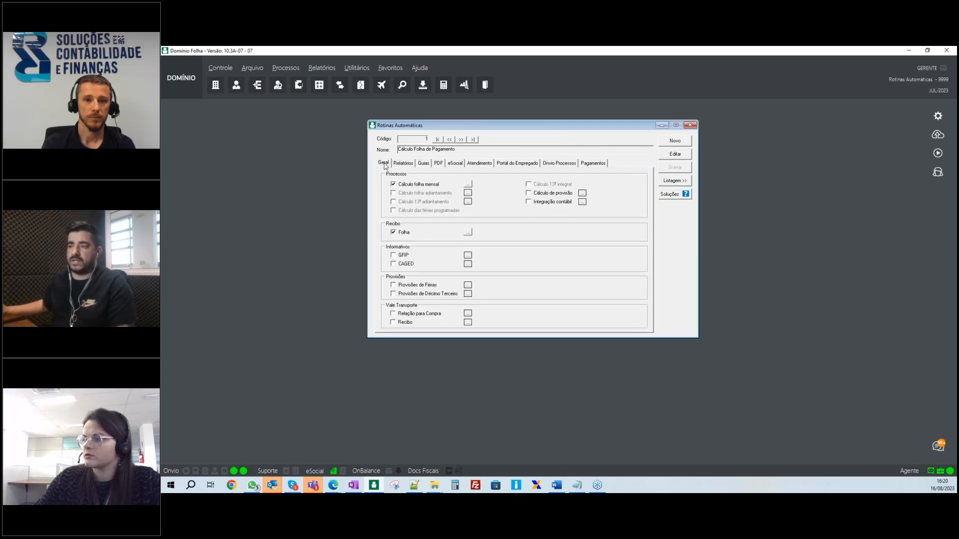
click(286, 67)
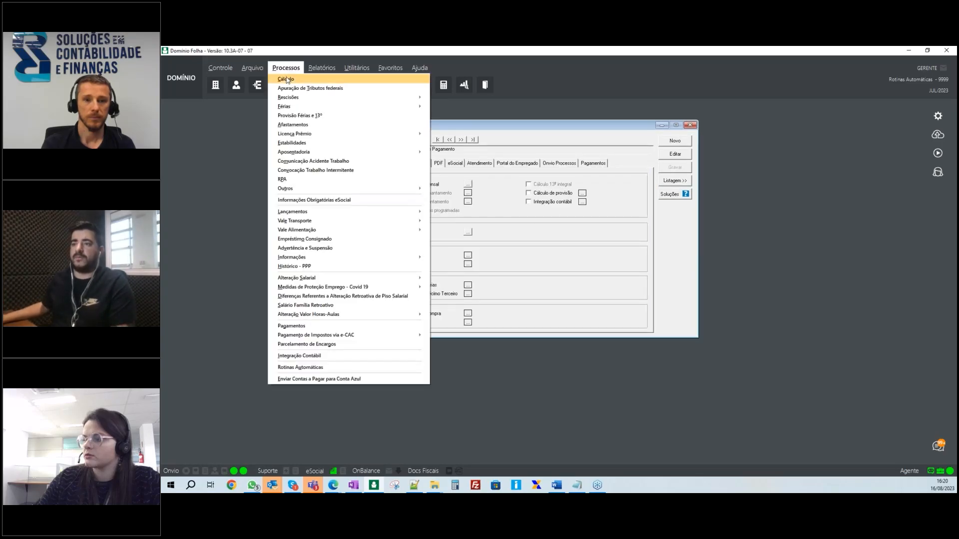
click(311, 368)
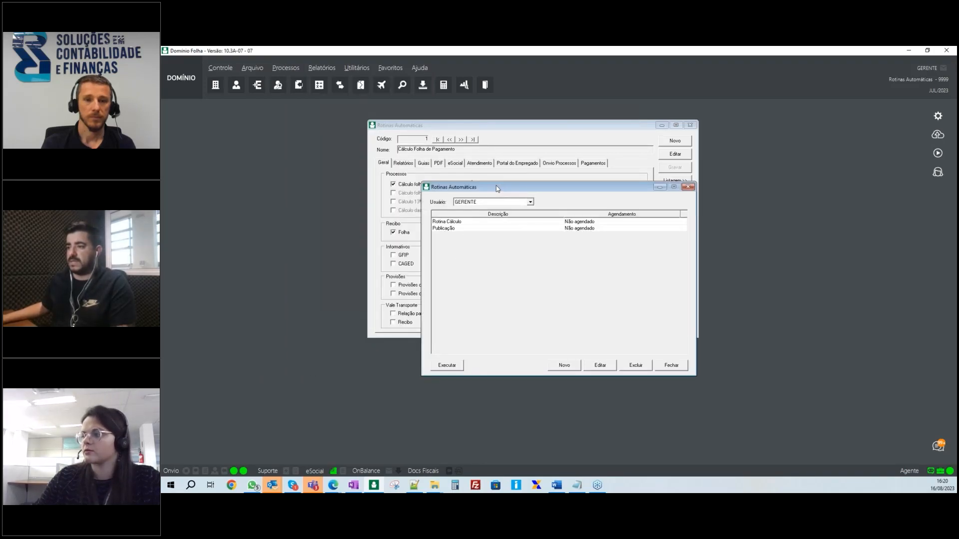
Step: Open the scheduled entry Rotina Cálculo for editing from the Rotinas Automáticas list
drag(504, 189, 432, 166)
click(424, 200)
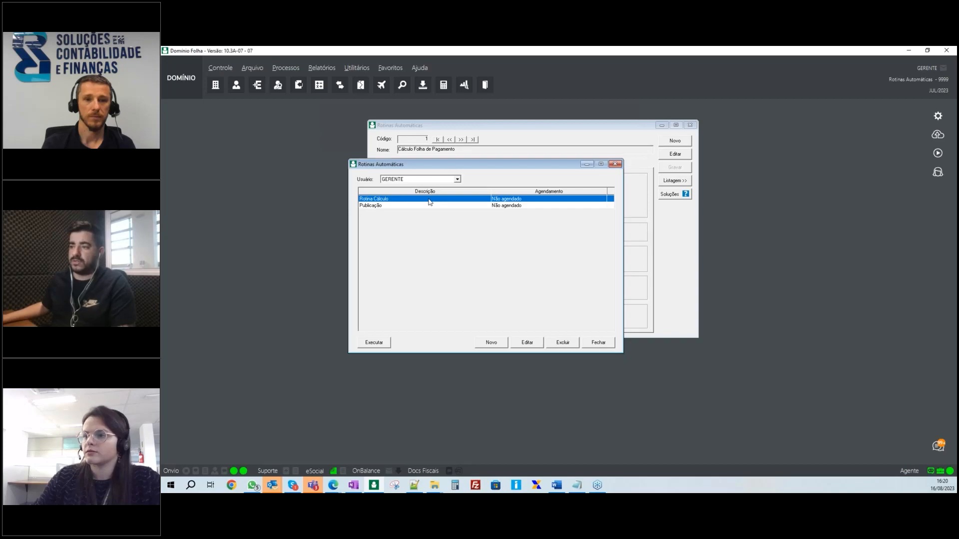
click(426, 207)
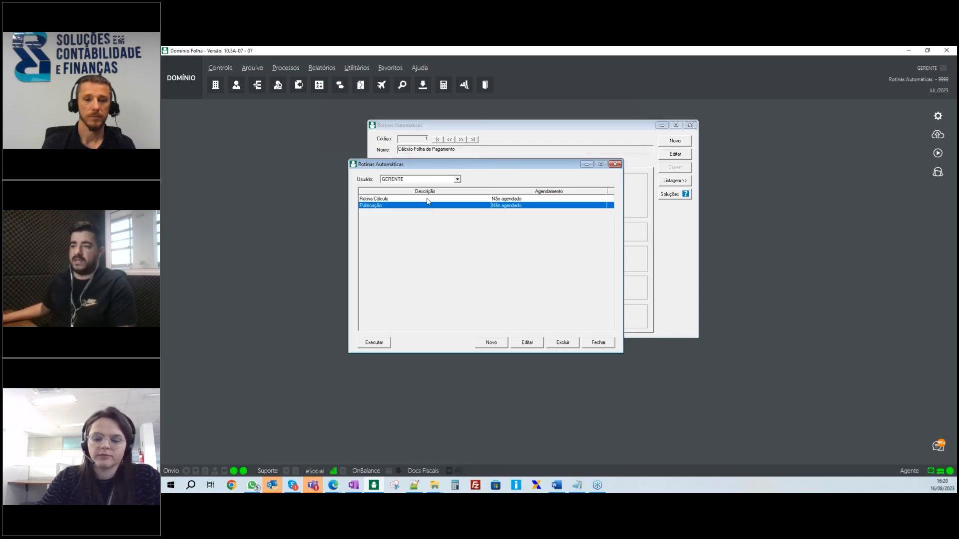
click(428, 199)
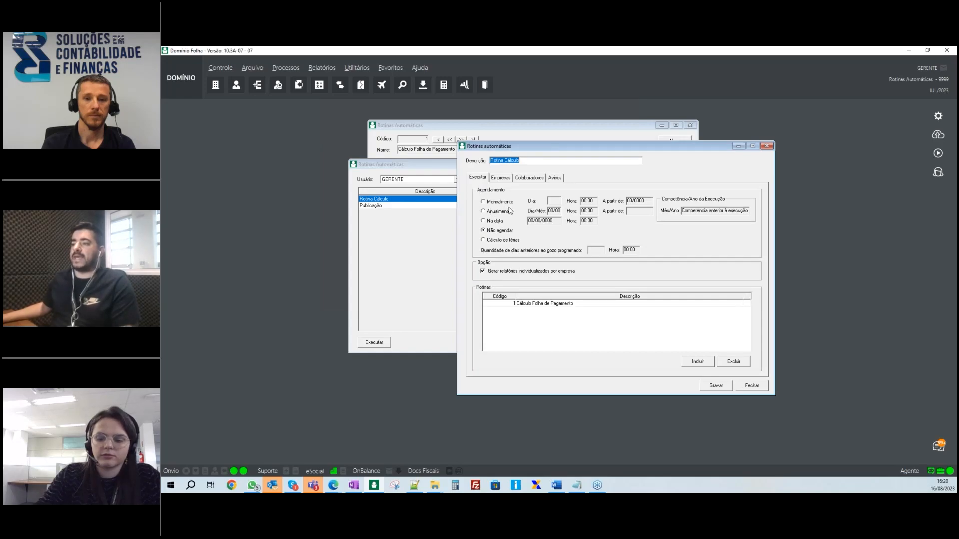
Step: Schedule Rotina Cálculo to run on the specific date 16/08/2023 at 16:22 and save the schedule
click(489, 203)
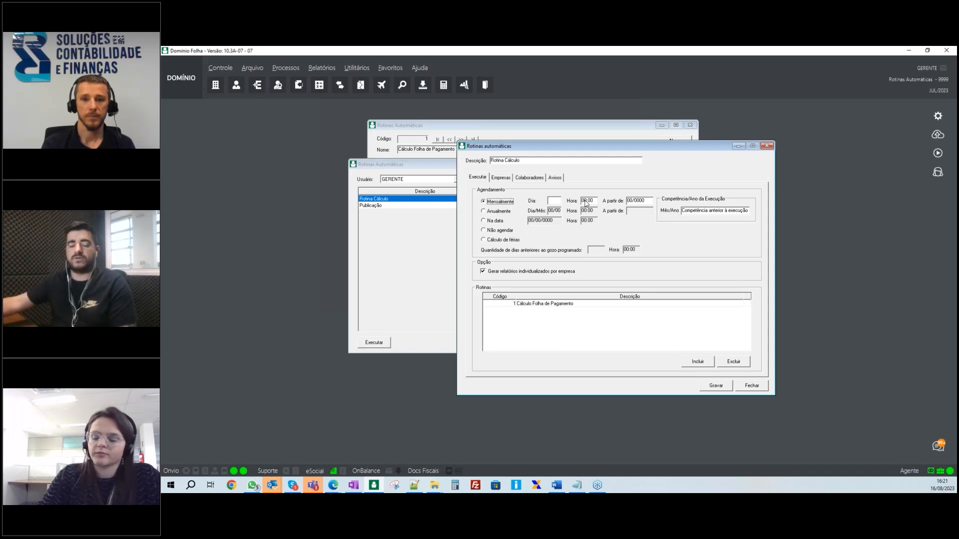
click(490, 215)
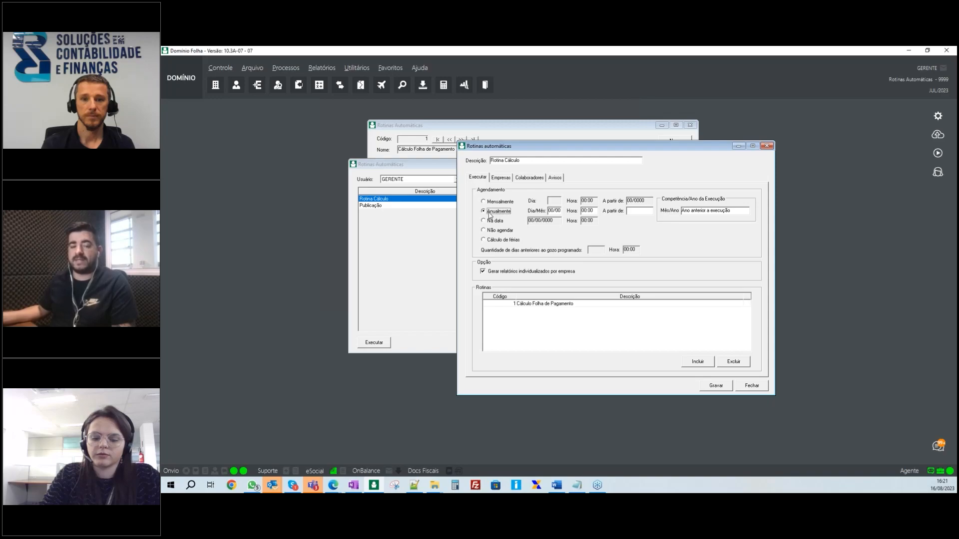
click(489, 221)
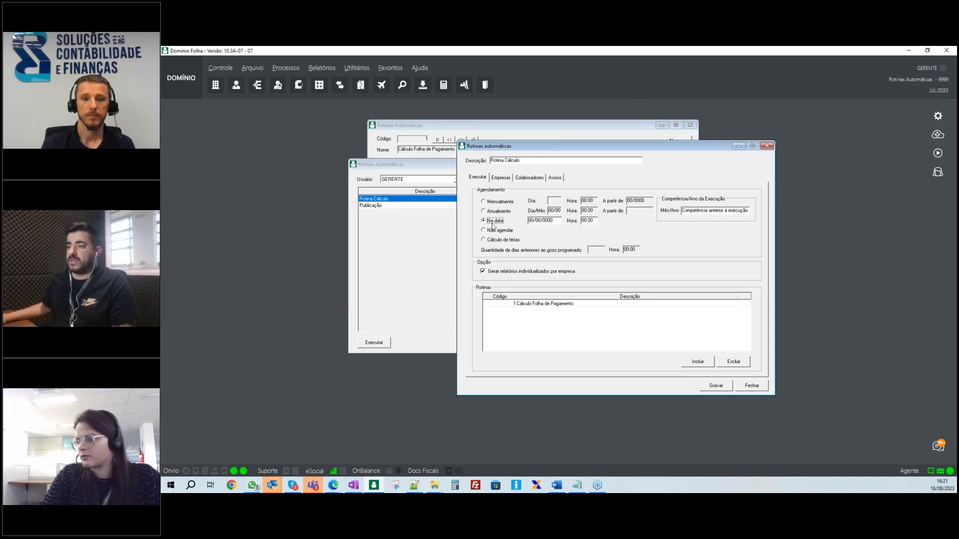
click(546, 223)
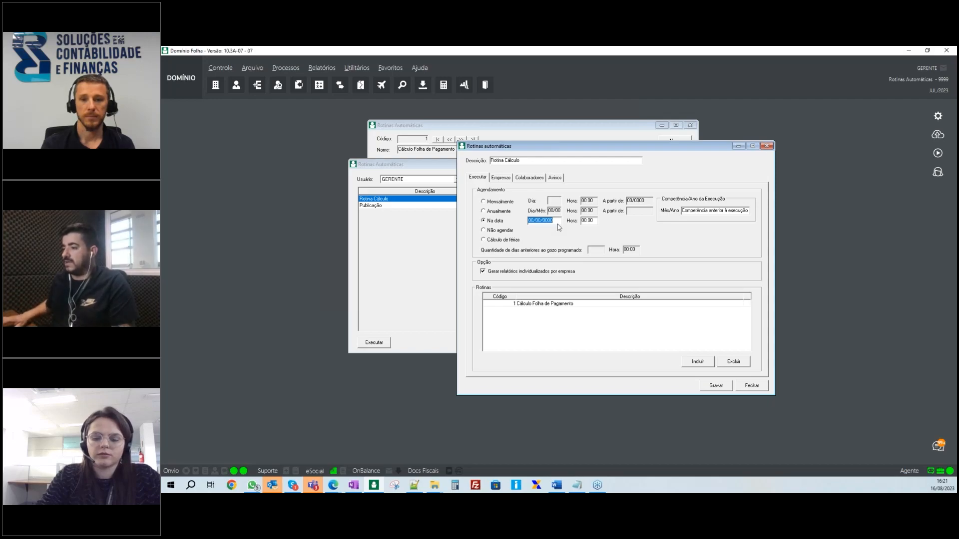
text(16082023)
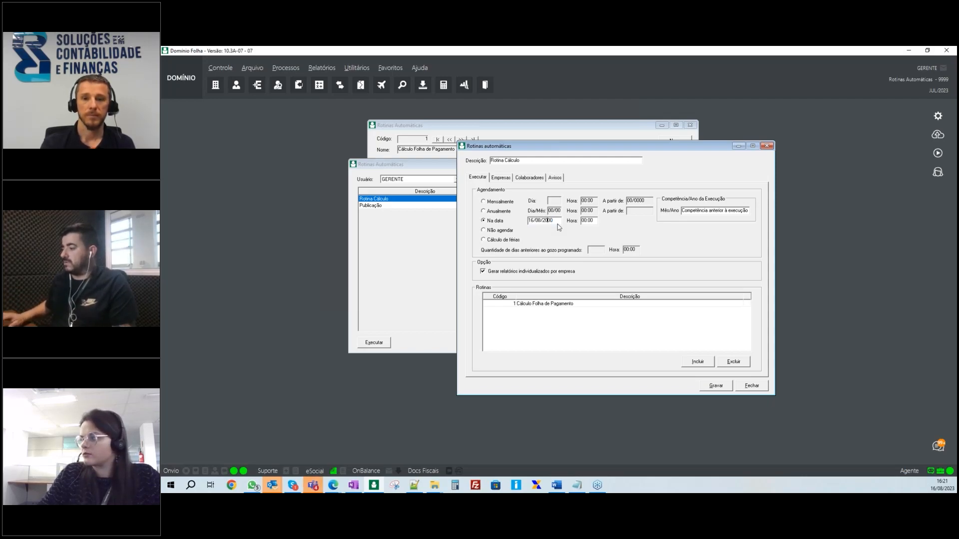
key(Tab)
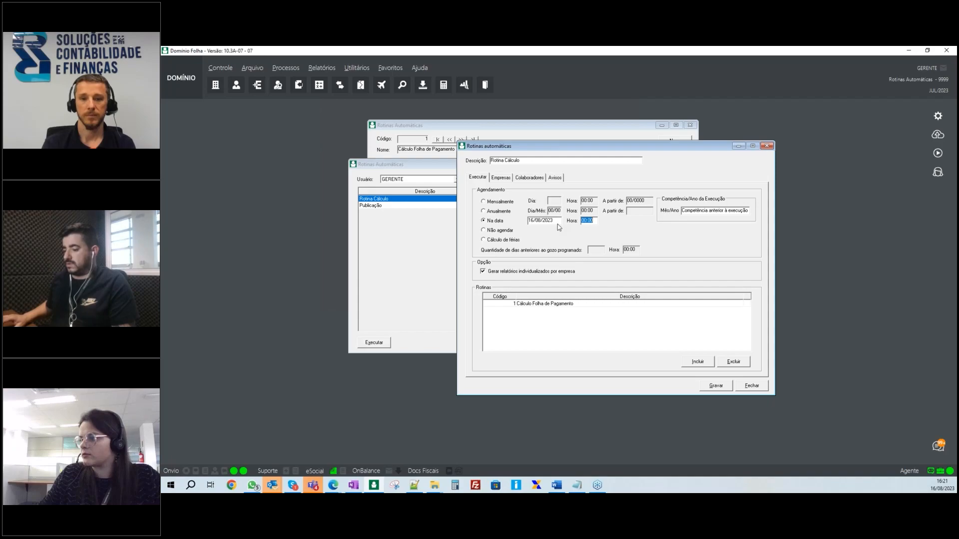
text(1622)
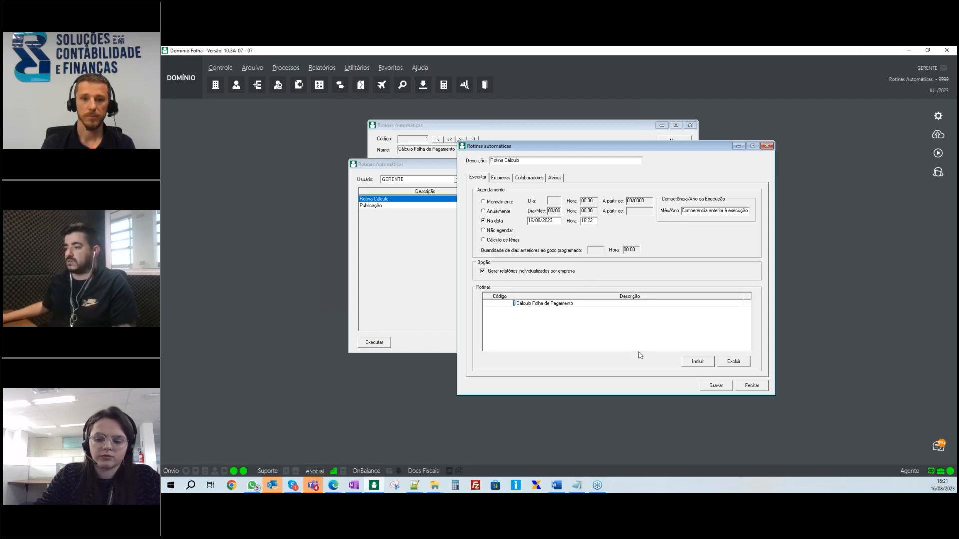
click(709, 387)
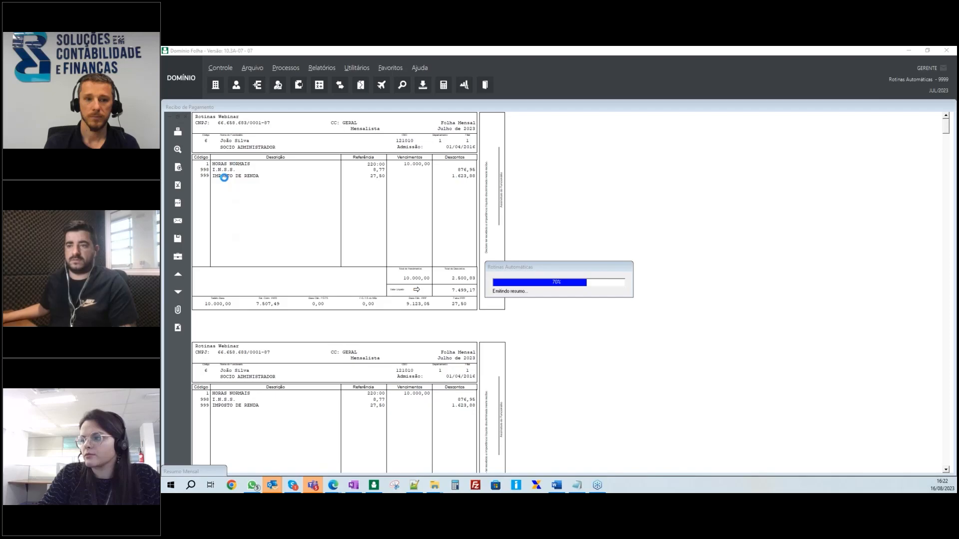
key(alt+Tab)
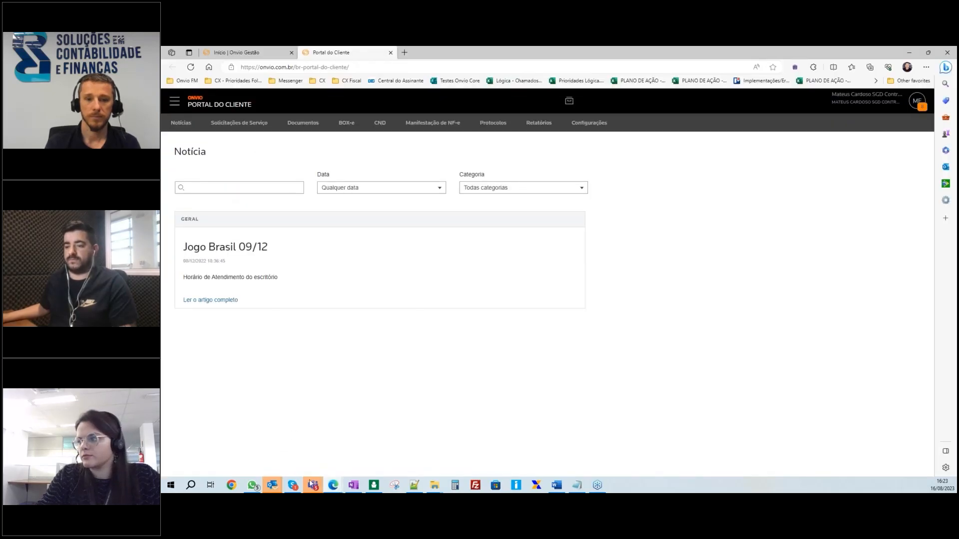
click(372, 487)
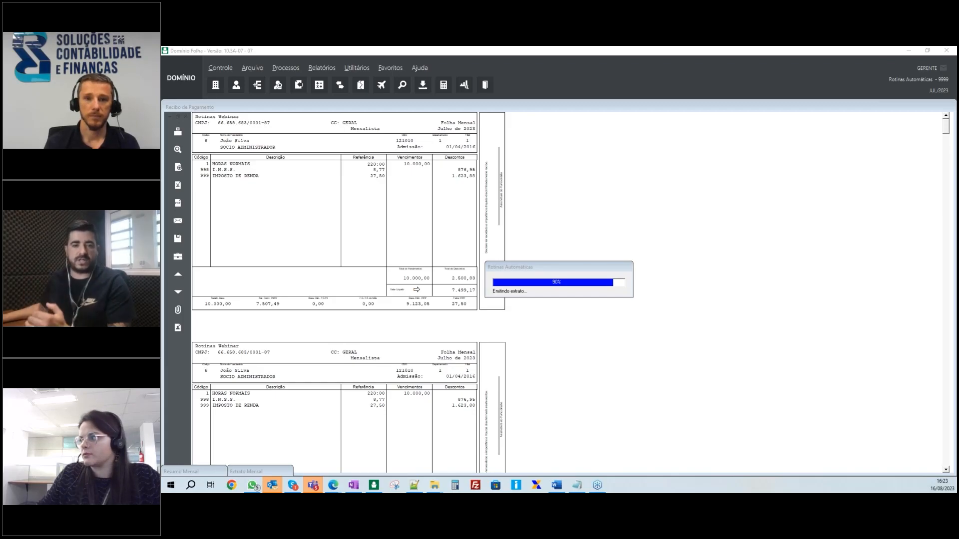
key(alt+Tab)
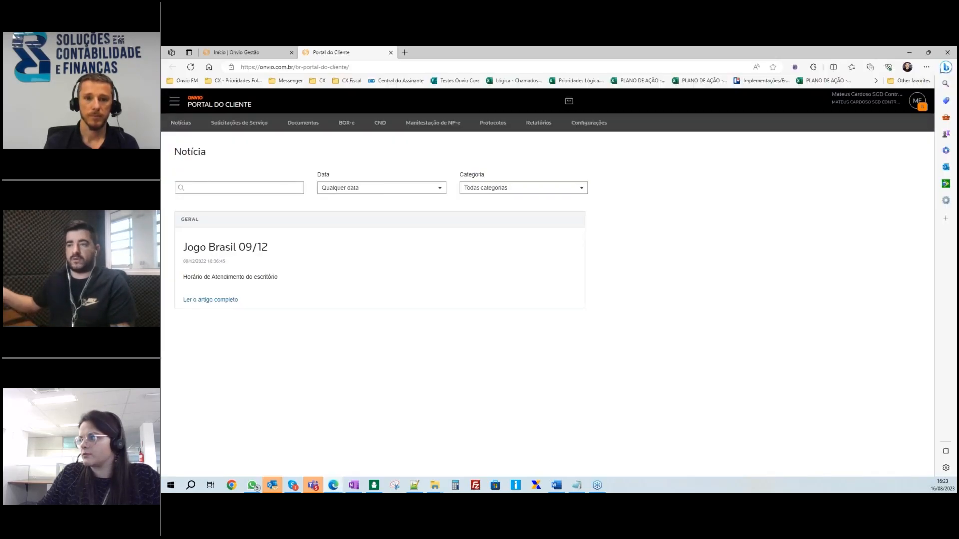
click(374, 488)
click(550, 296)
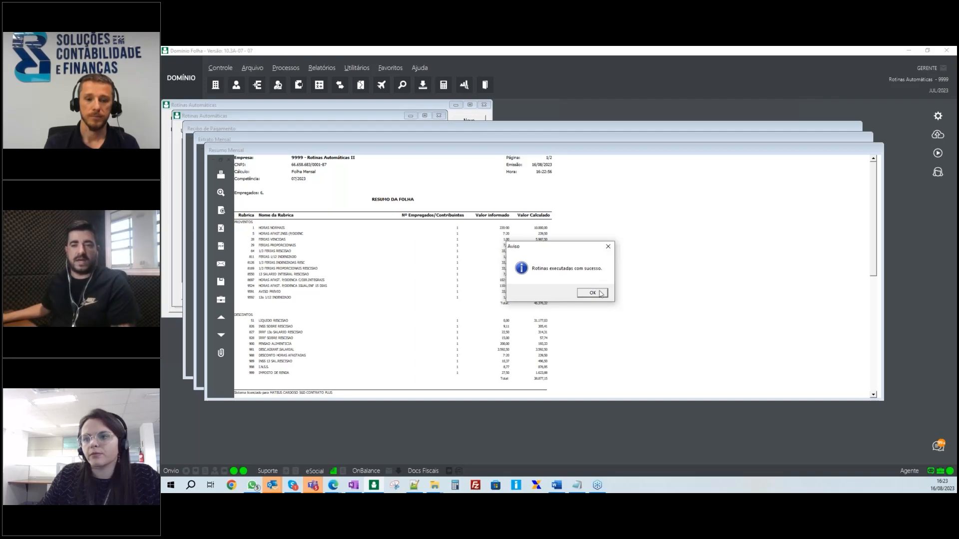
Step: Acknowledge the routine's execution notice and close the generated Resumo Mensal, Extrato Mensal and Recibo de Pagamento reports
click(592, 292)
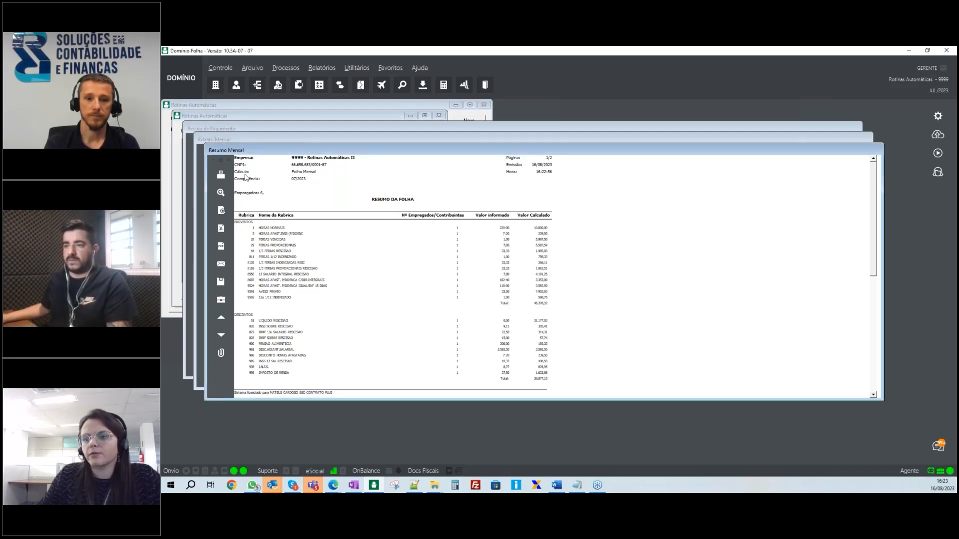
click(229, 158)
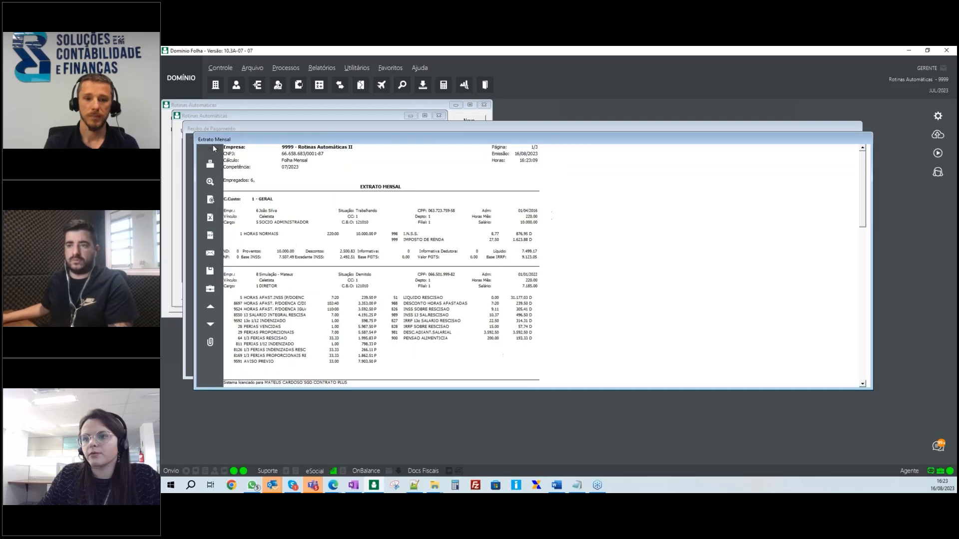
click(213, 147)
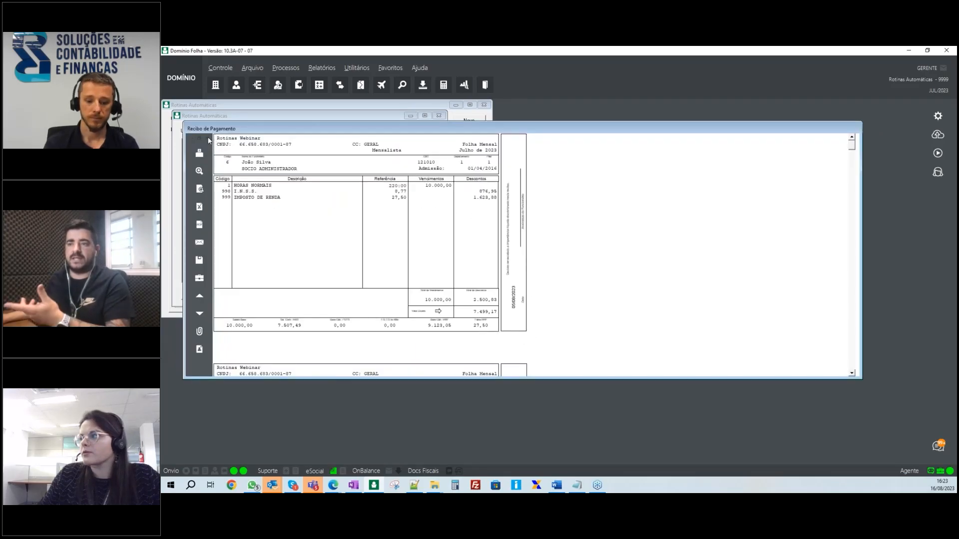
click(209, 140)
Step: Open the Publicação entry, review its company, employee and e-mail notice settings, and close it without saving
drag(369, 116, 625, 137)
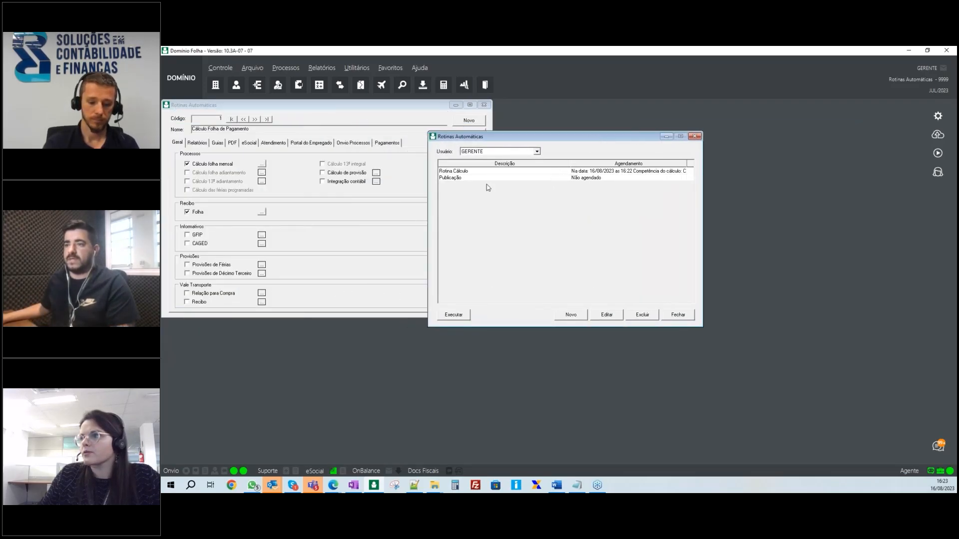
click(492, 178)
drag(520, 138, 607, 130)
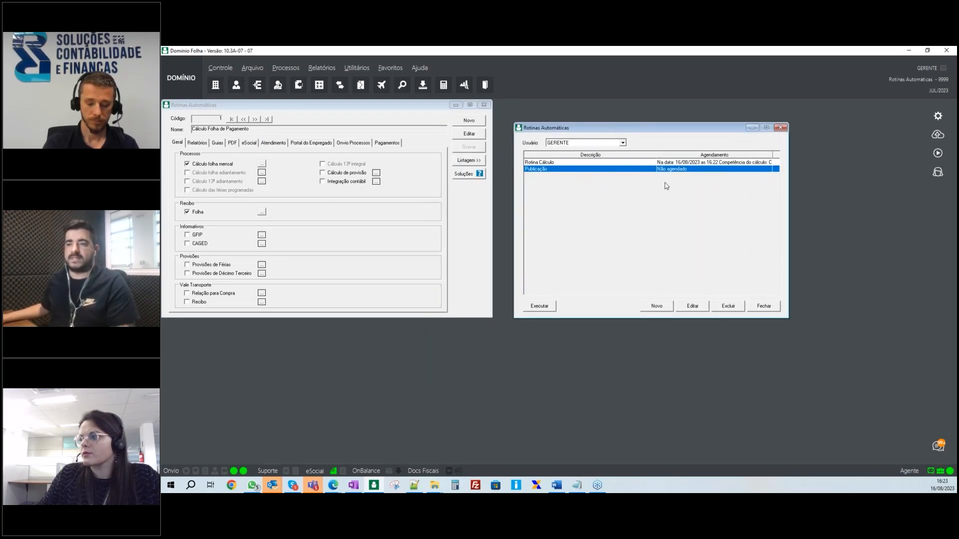
drag(611, 130, 633, 132)
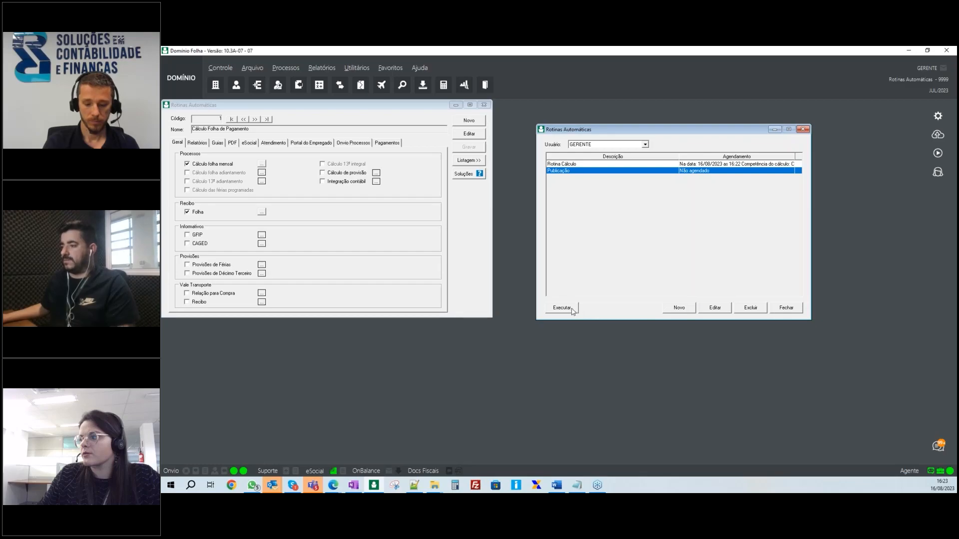
click(712, 310)
click(440, 190)
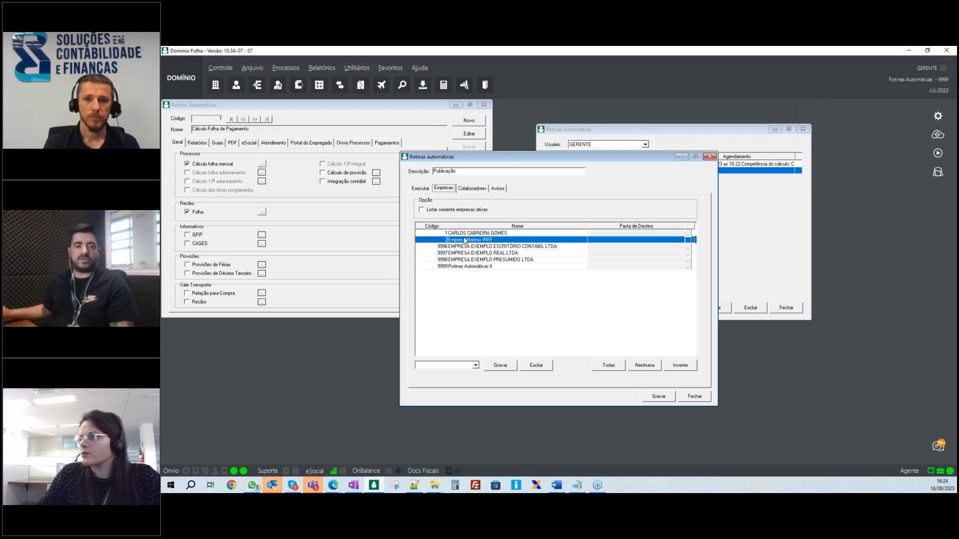
click(472, 188)
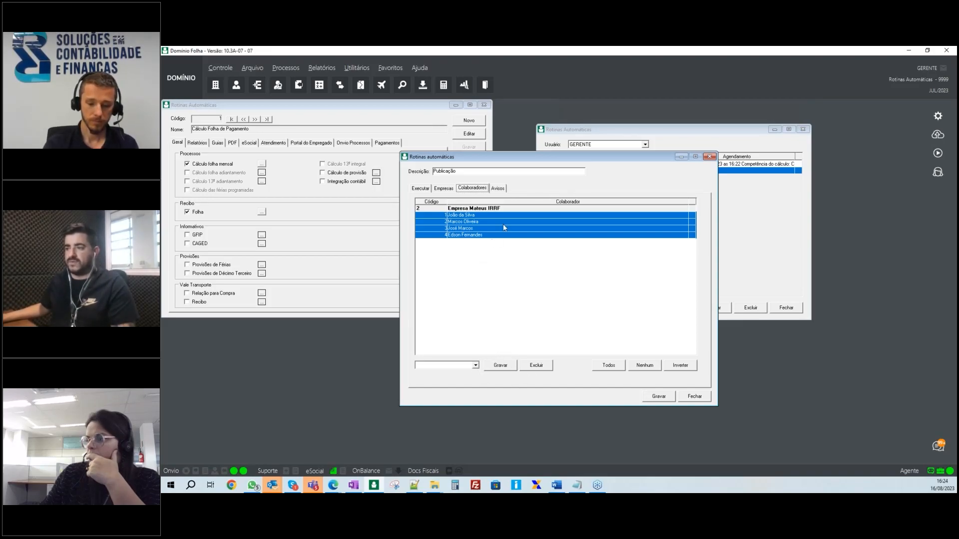
click(496, 189)
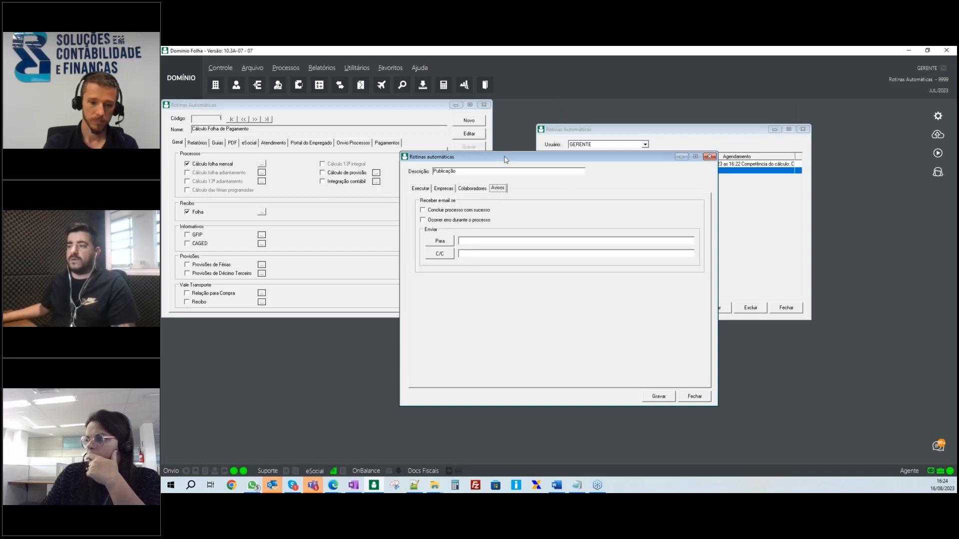
drag(505, 160, 455, 155)
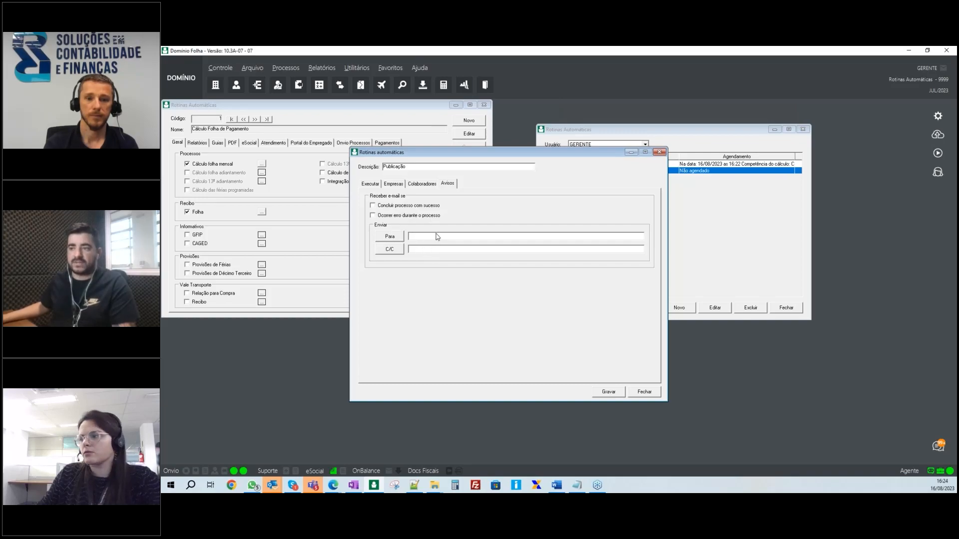
click(659, 152)
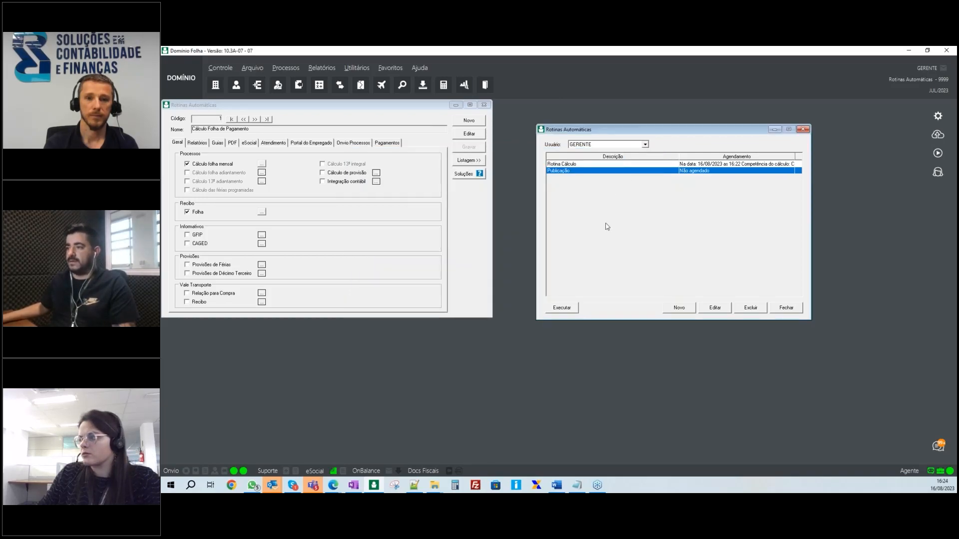
drag(622, 132, 591, 129)
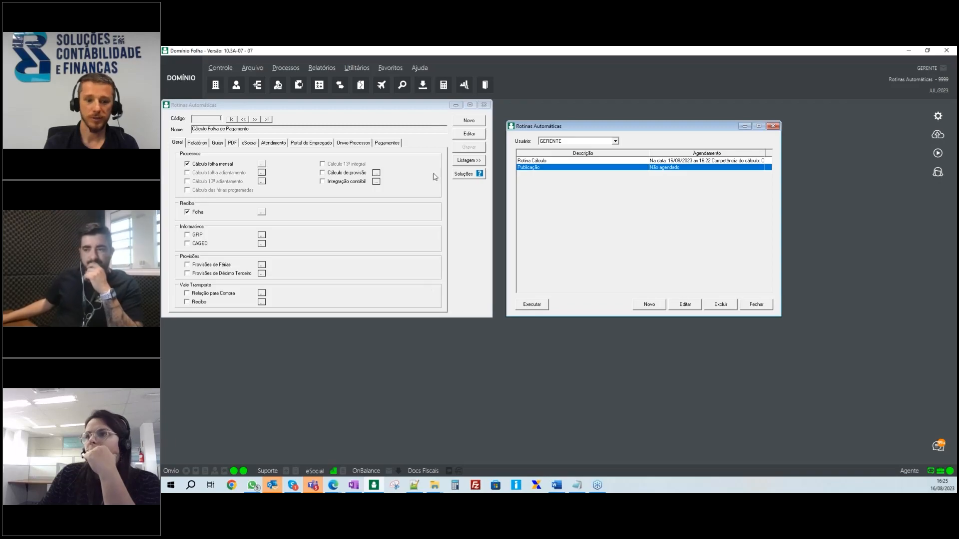
drag(594, 128, 625, 133)
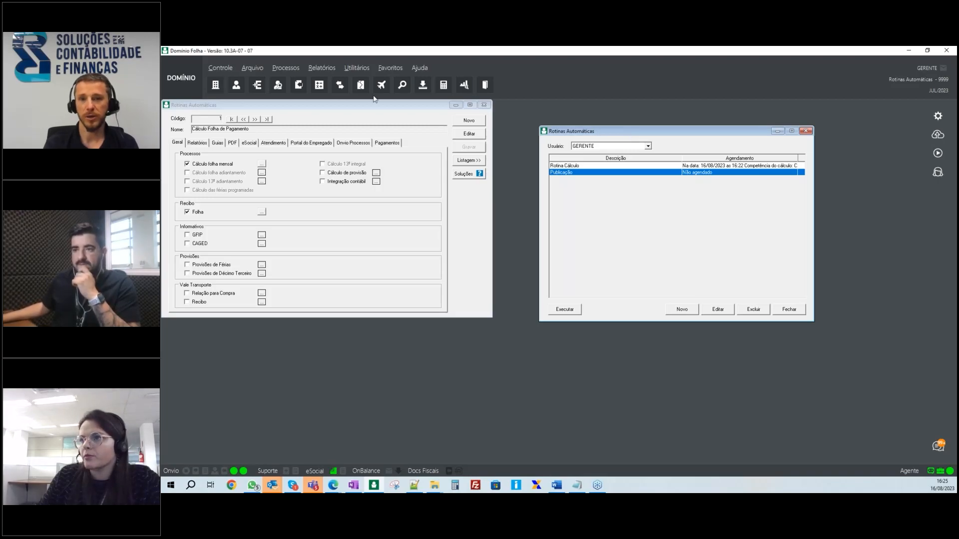
Step: Check the Resumo report's extra data in the Cálculo Folha de Pagamento routine and accept it without changes
drag(316, 106, 343, 112)
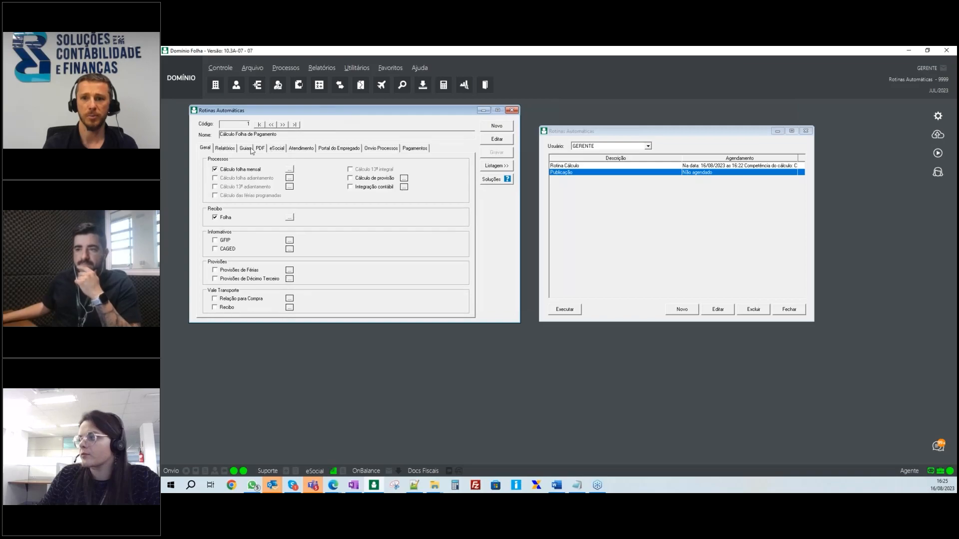
click(225, 148)
click(279, 165)
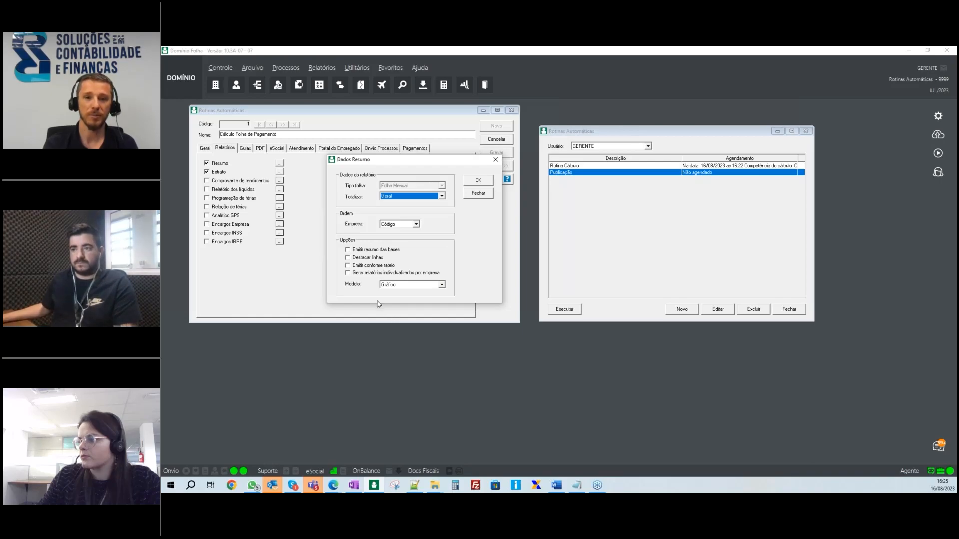
drag(392, 161, 375, 168)
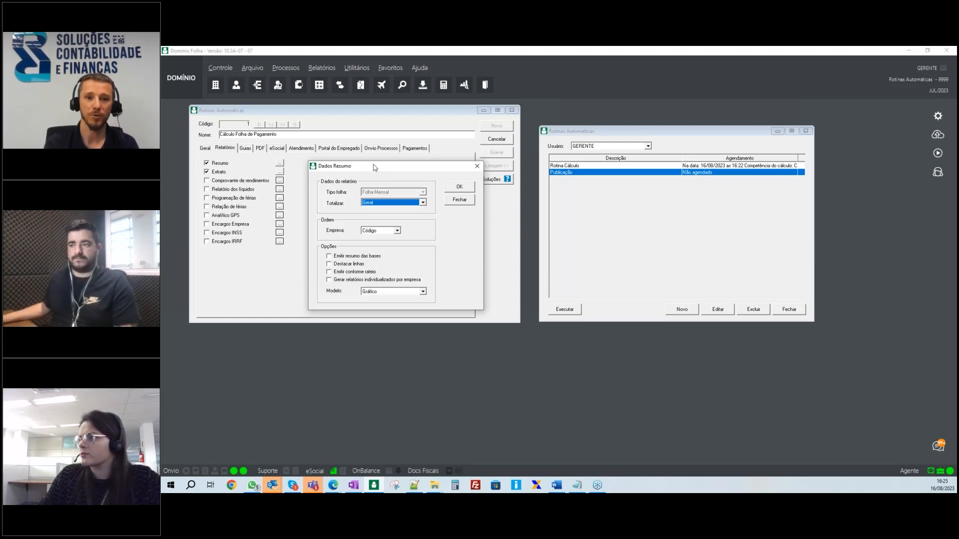
drag(377, 168, 420, 169)
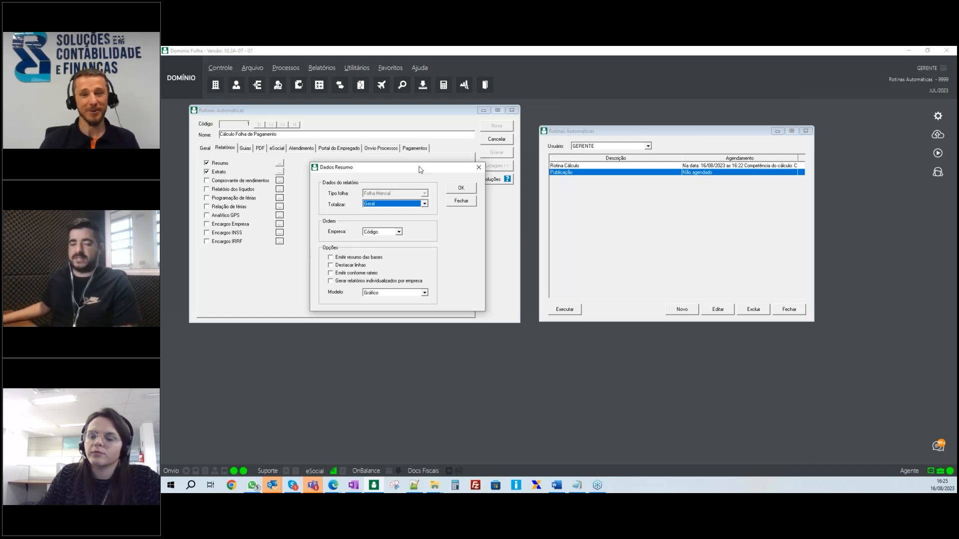
drag(419, 167, 416, 170)
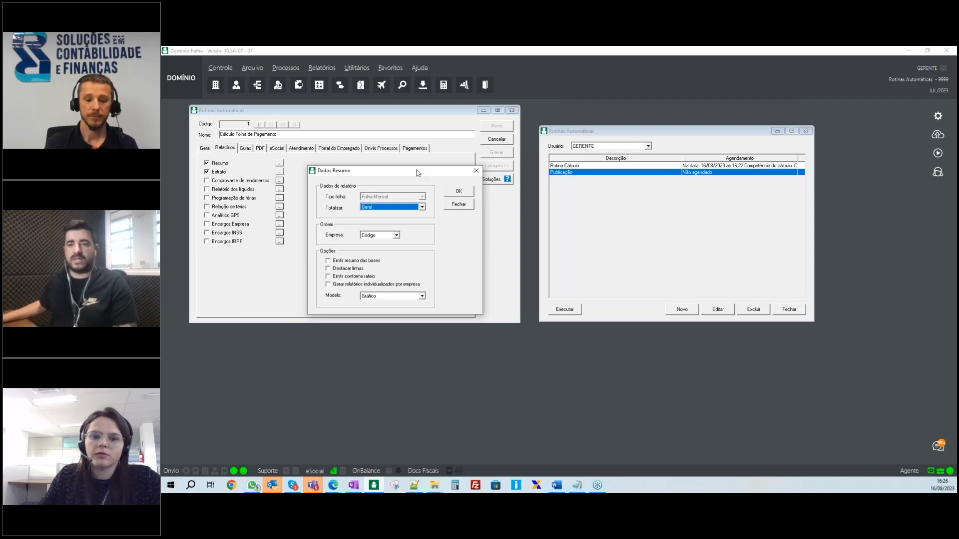
drag(419, 173, 423, 192)
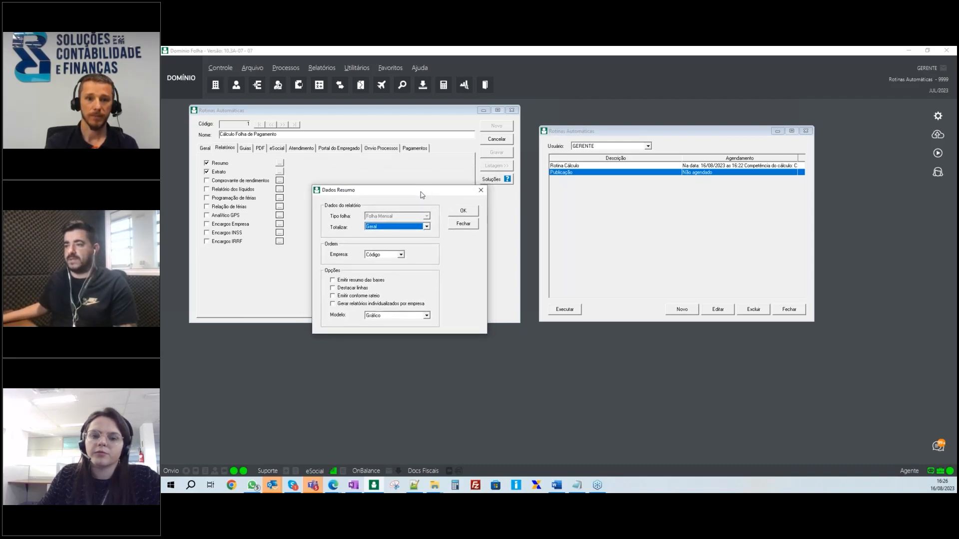
click(473, 214)
drag(588, 134, 572, 132)
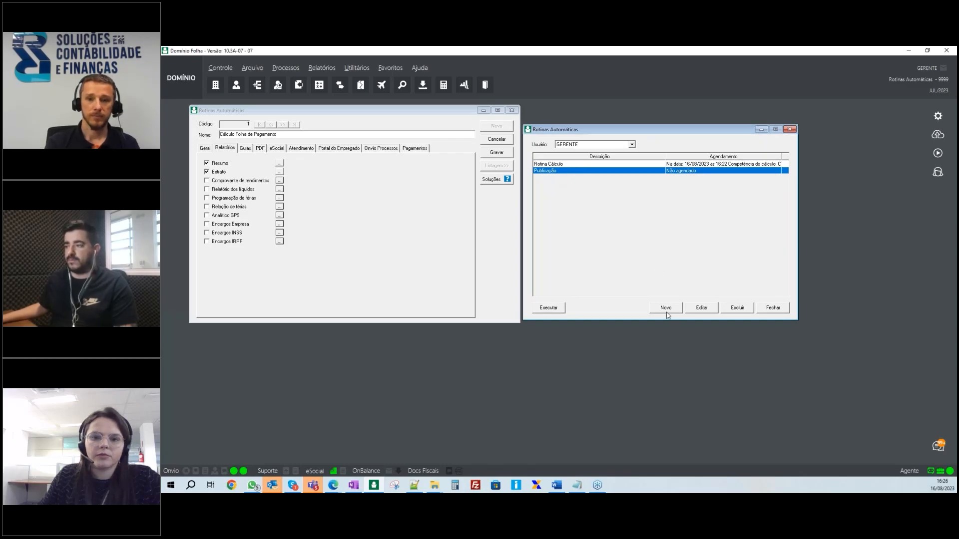
Step: Try the specific-date scheduling option for the Publicação entry, restore Não agendar and close the entry
click(702, 307)
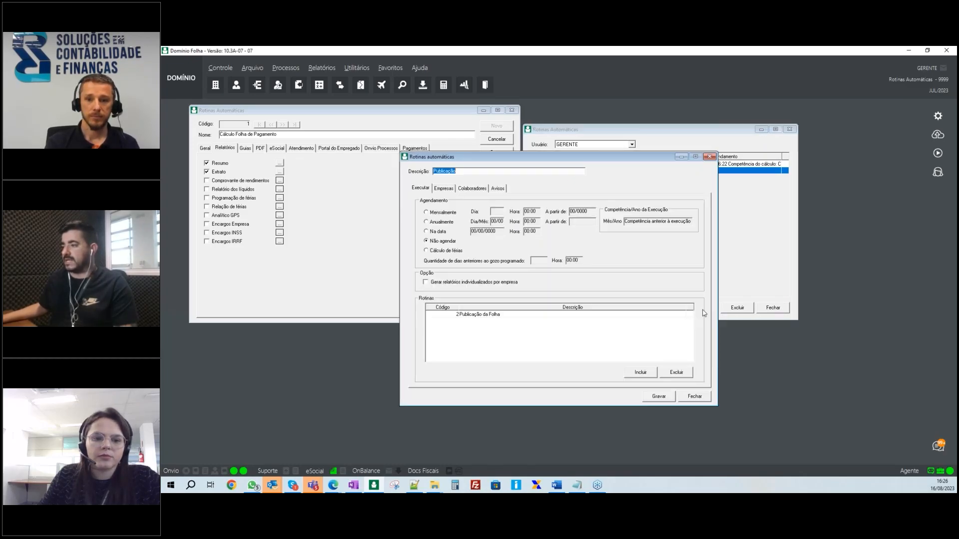
click(425, 232)
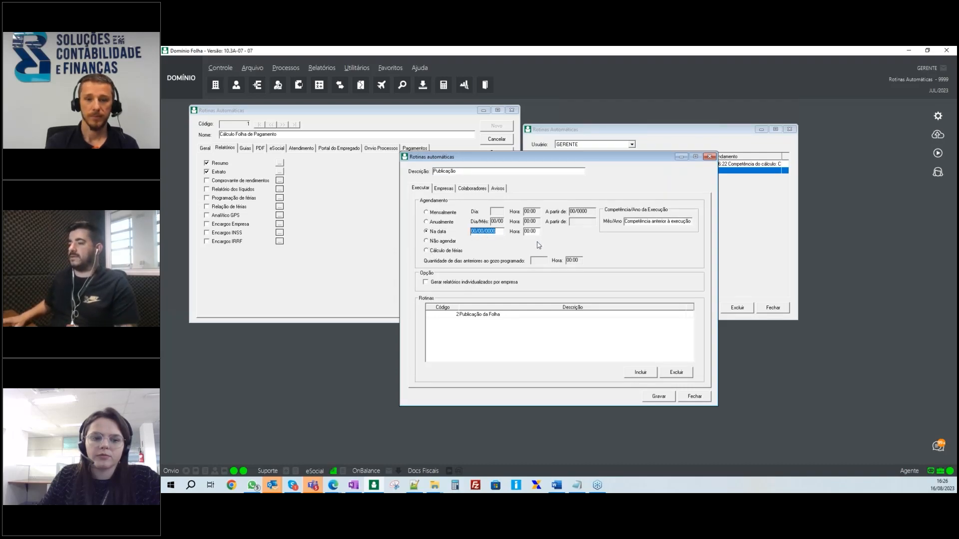
click(427, 240)
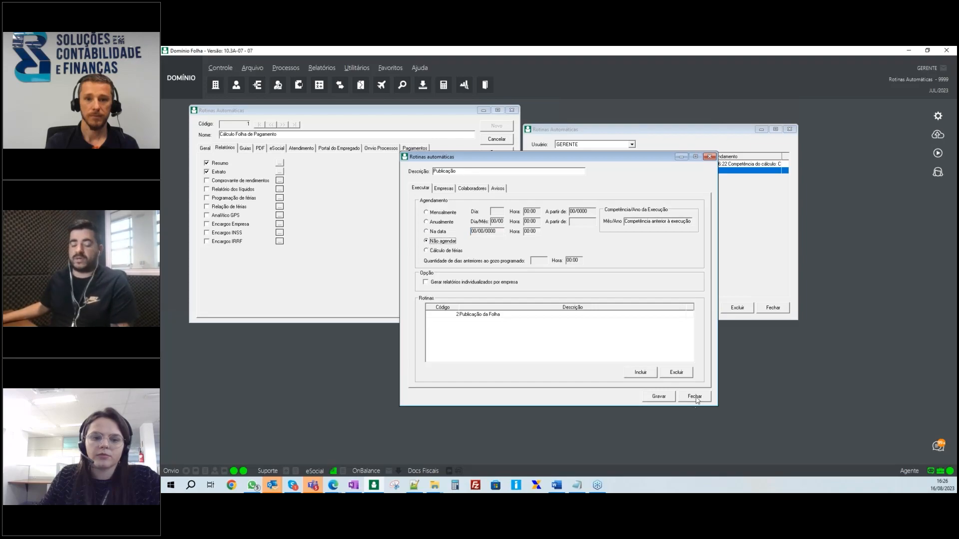
click(671, 399)
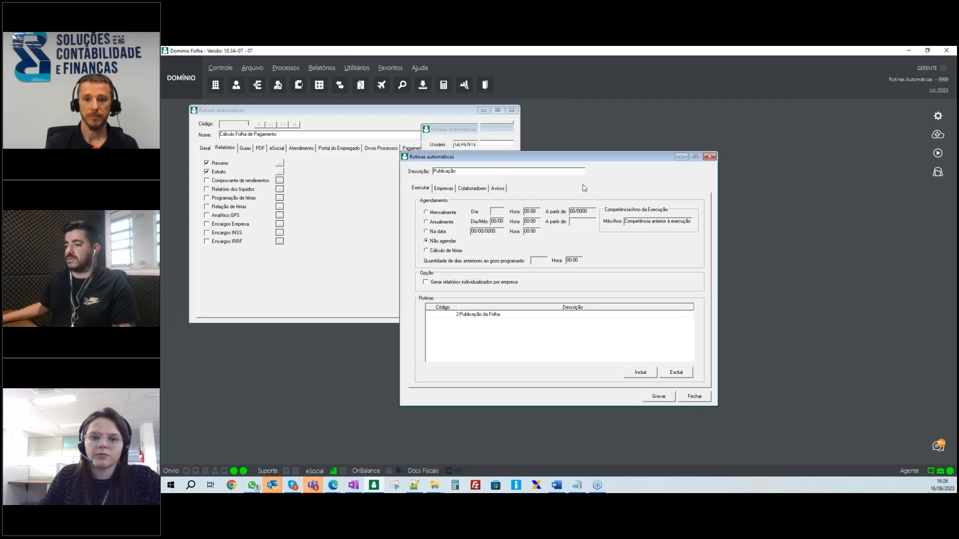
drag(618, 188, 732, 158)
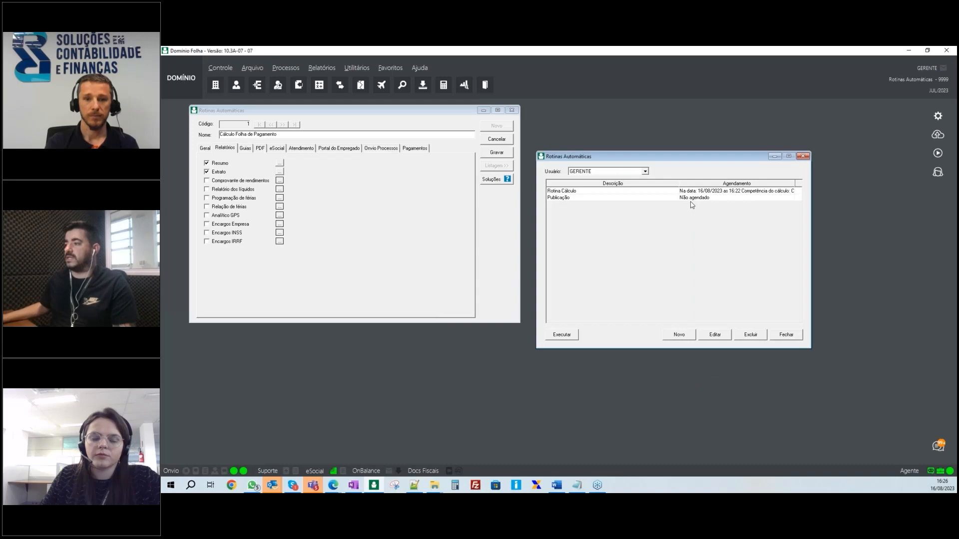
Step: Execute the Publicação entry, acknowledge the execution notice and close the generated Programação de Férias report
click(709, 199)
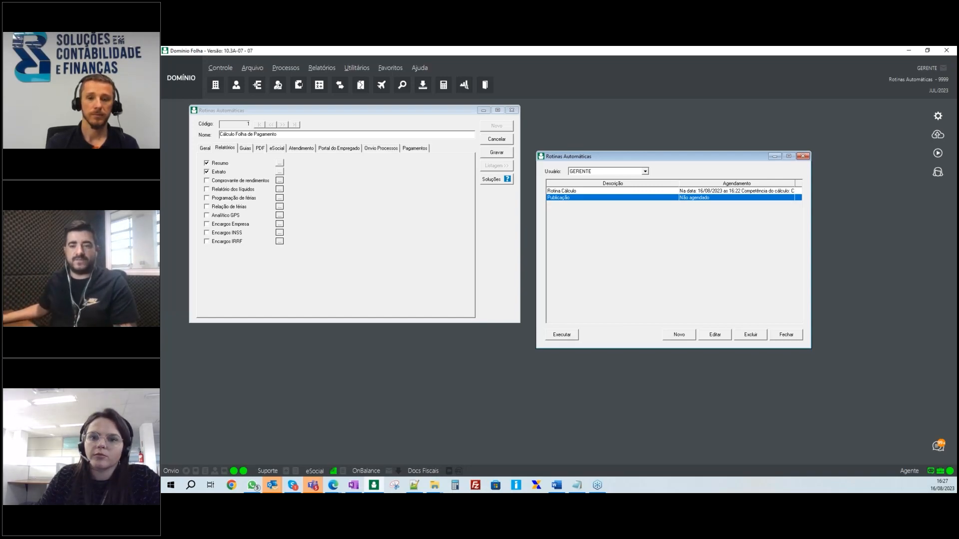
click(561, 335)
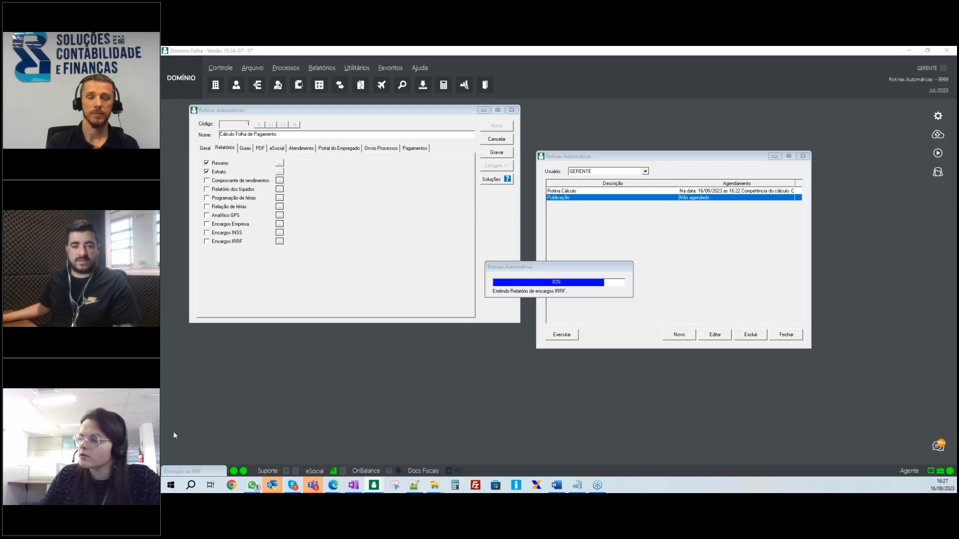
click(370, 318)
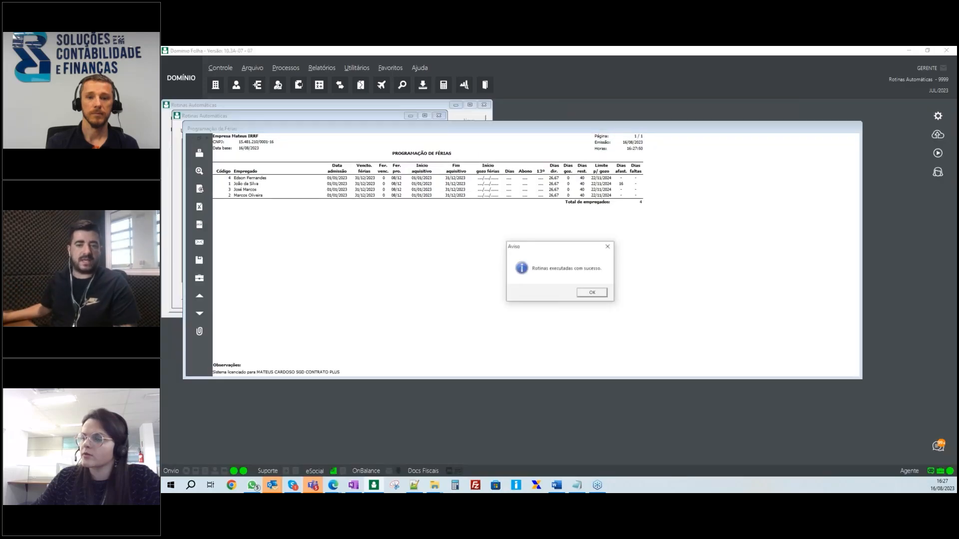
click(592, 294)
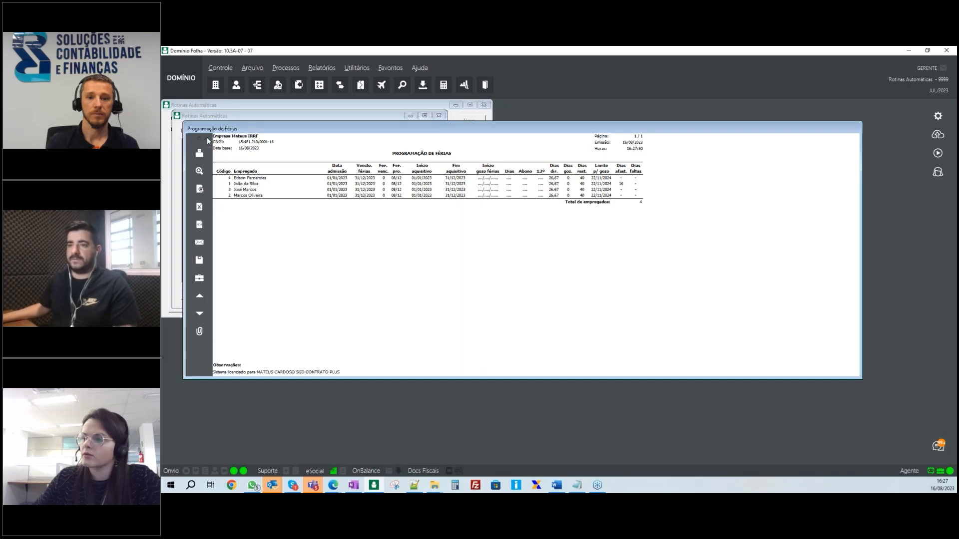
key(Escape)
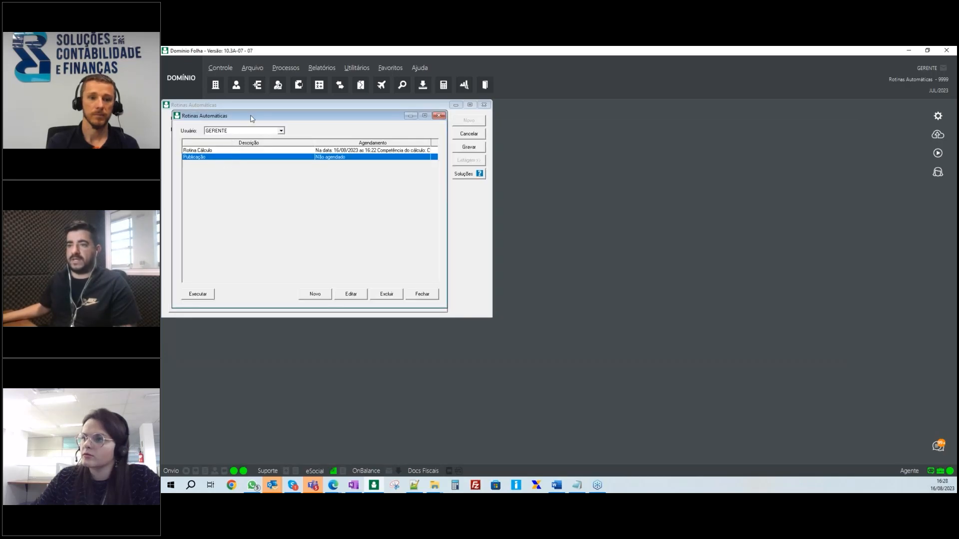
Step: Leave editing of the Cálculo Folha de Pagamento routine and review the report and general settings of routine 2, Publicação da Folha
double_click(234, 157)
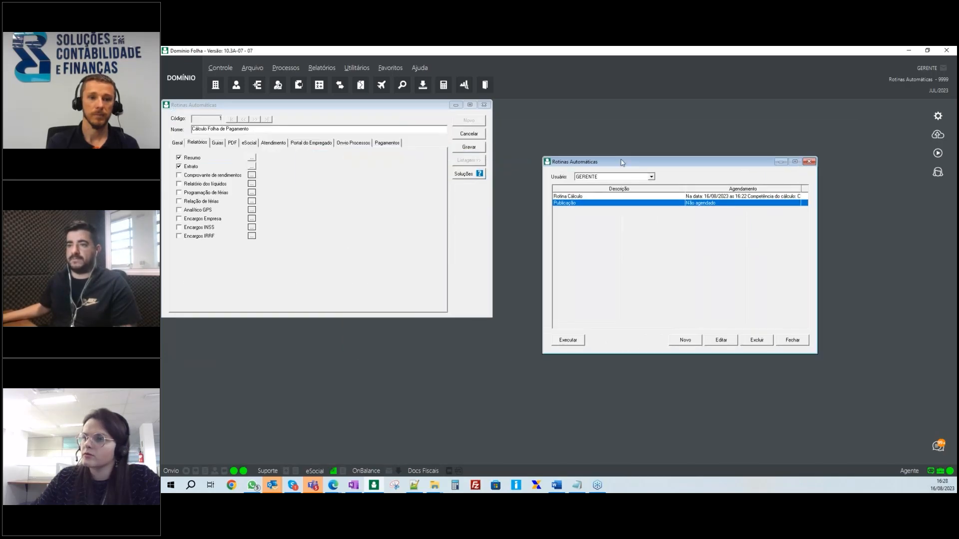
click(463, 135)
click(255, 119)
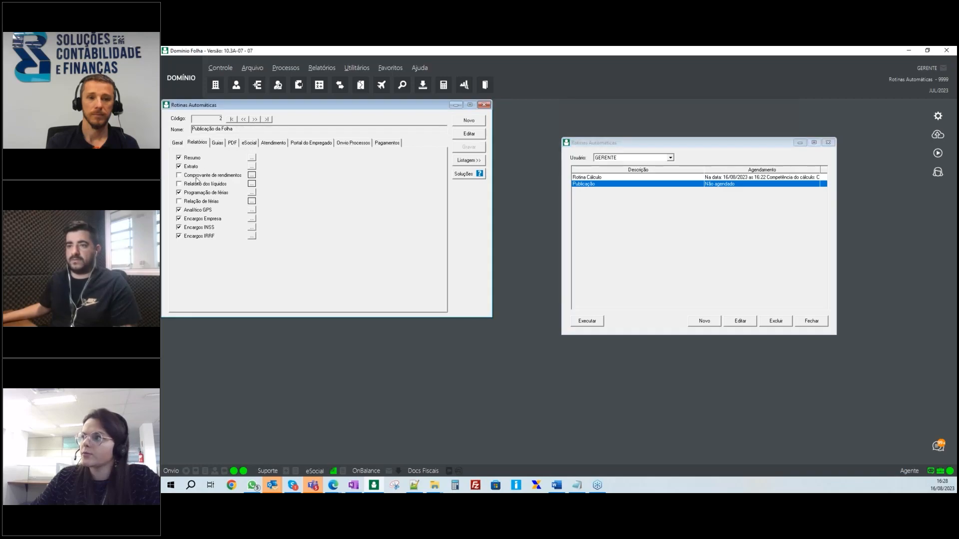
click(177, 143)
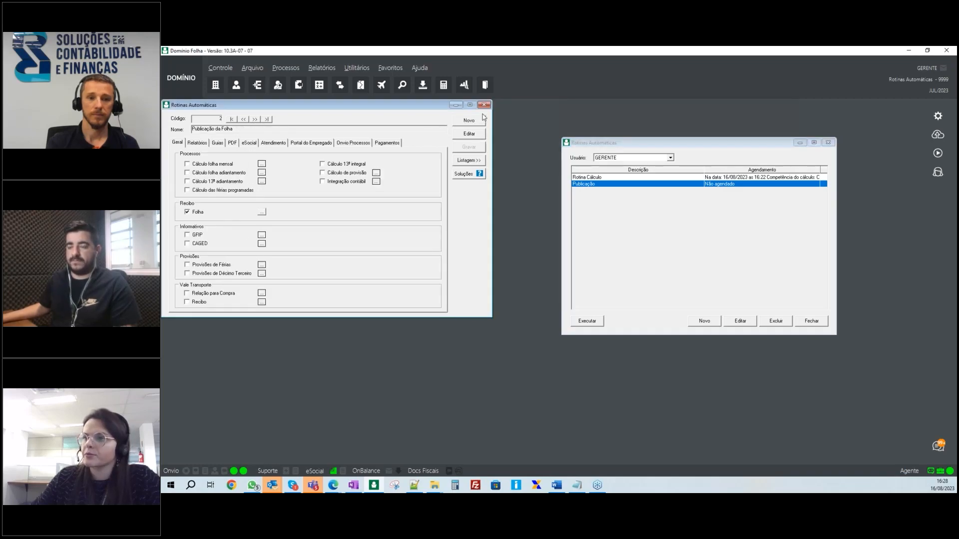
click(203, 145)
click(177, 142)
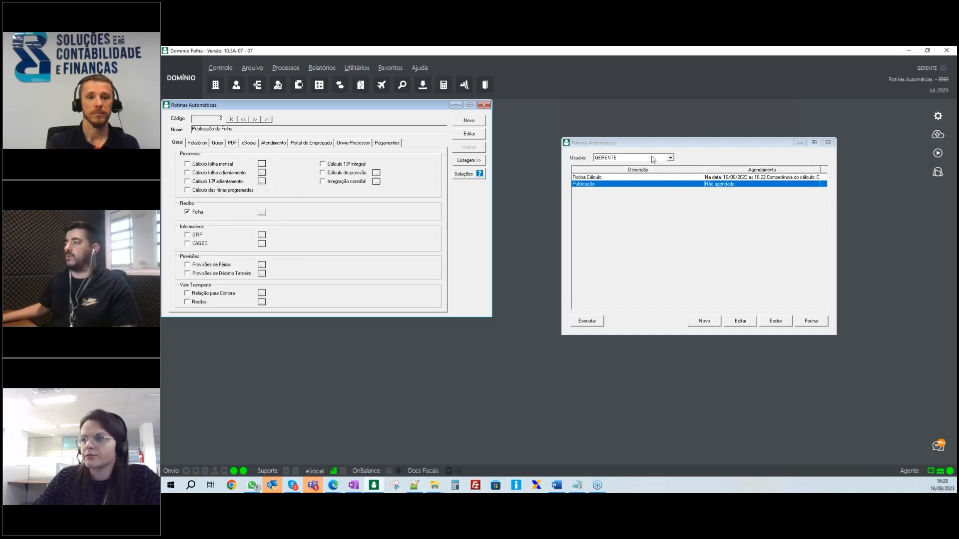
click(639, 146)
drag(640, 146, 583, 134)
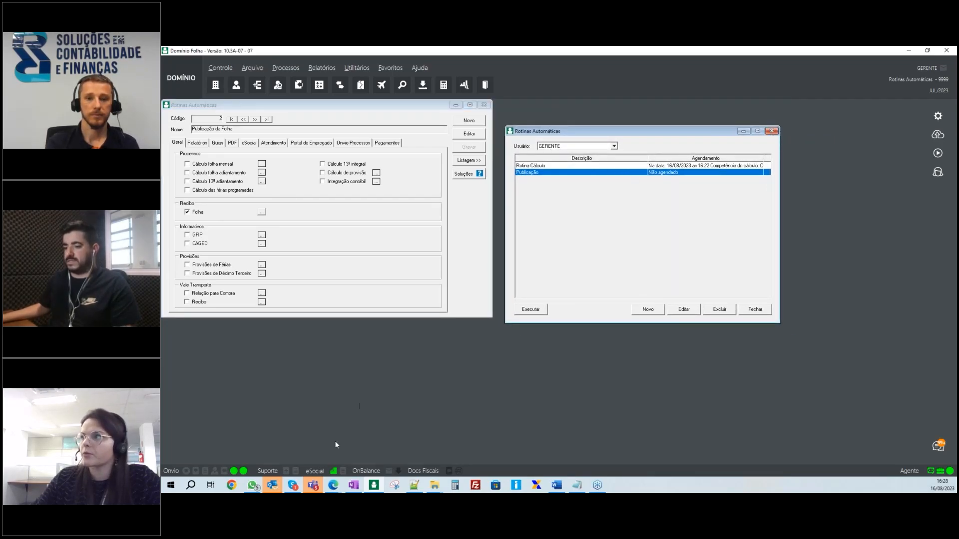
Step: Switch to the Onvio Portal do Cliente in Microsoft Edge and sign out of the office account
mouse_move(333, 487)
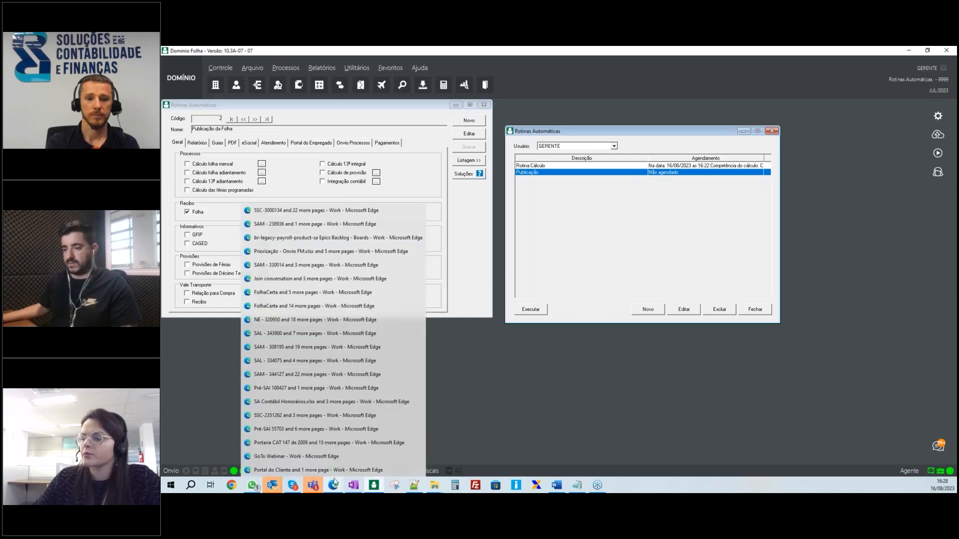
click(310, 470)
mouse_move(600, 124)
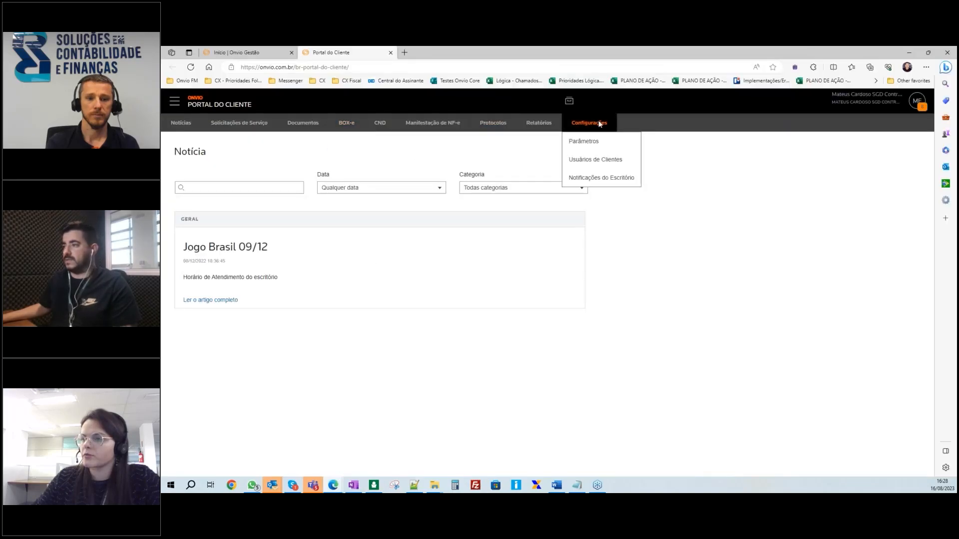
click(917, 101)
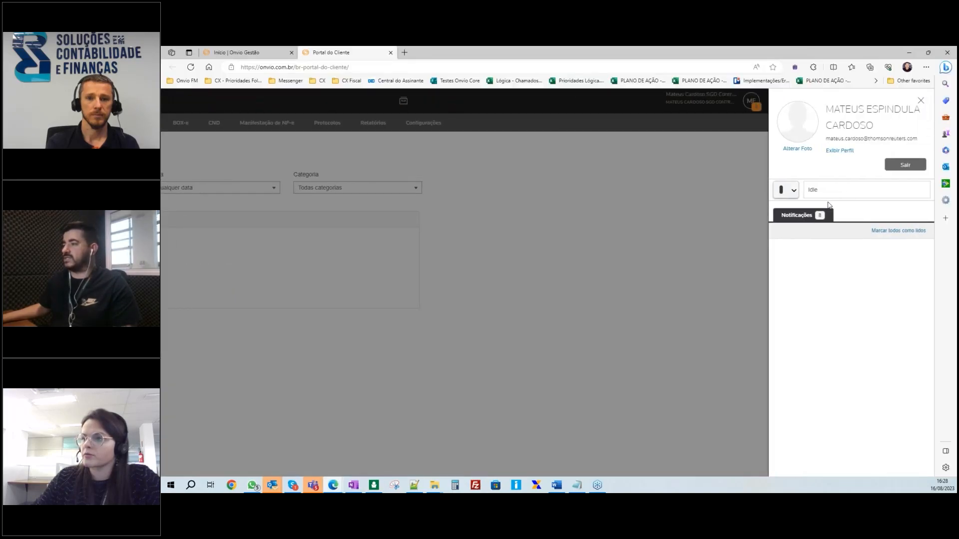
click(906, 165)
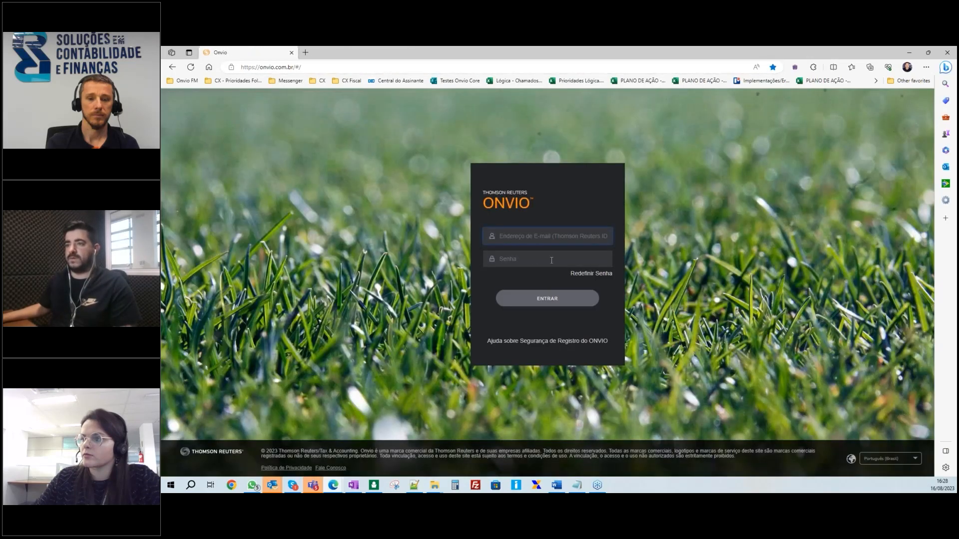
Step: Sign in to Onvio with the client's saved e-mail address and the account password
click(525, 236)
key(Down)
key(Down)
click(523, 256)
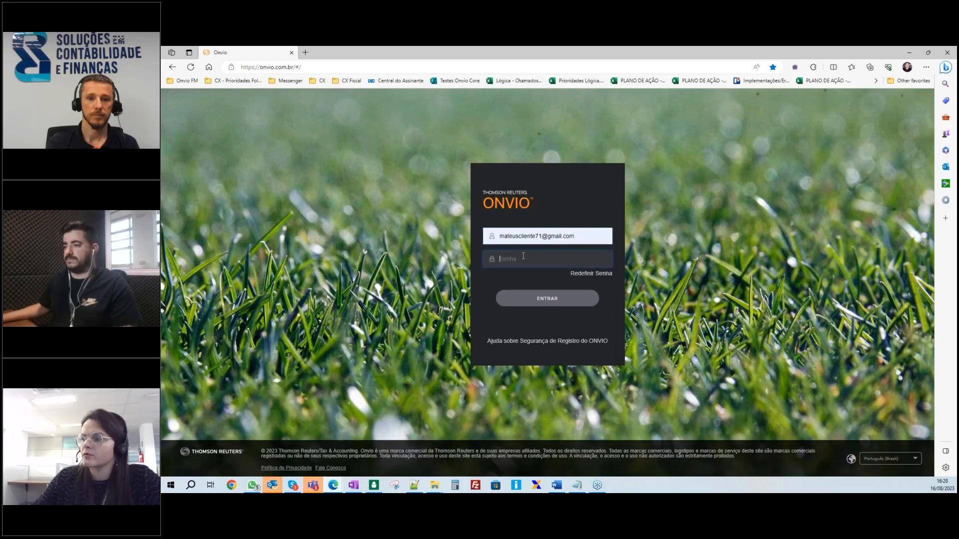
text(********)
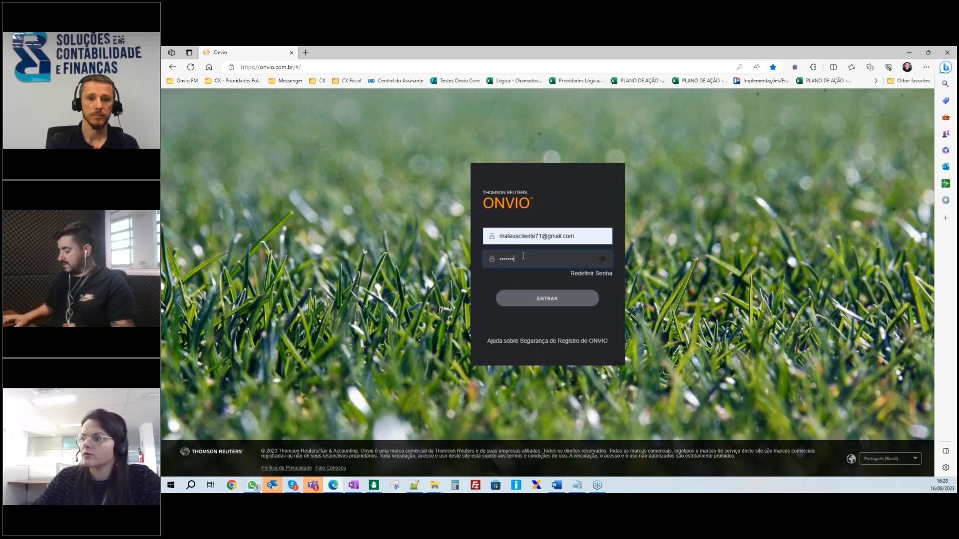
key(Return)
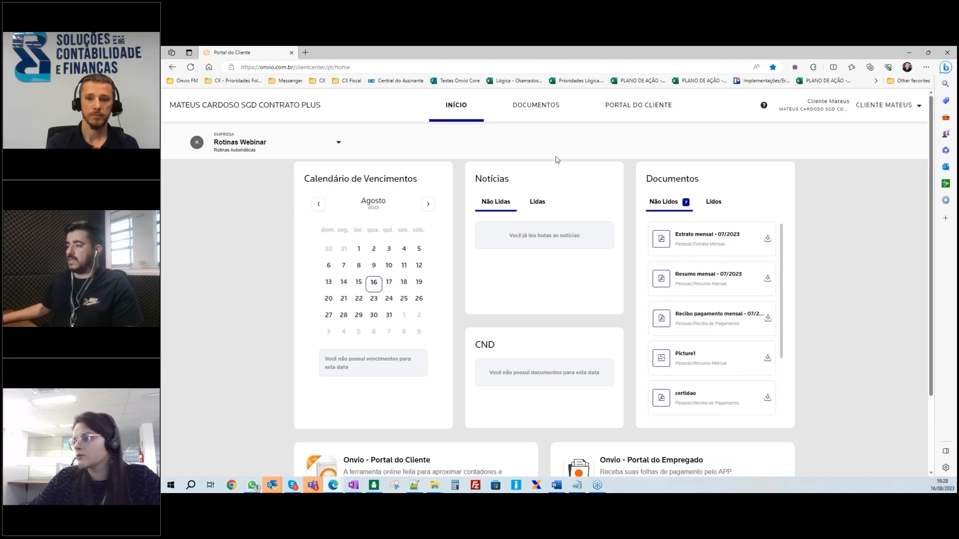
Step: Check the published documents in the Extrato Mensal, Recibo de Pagamento and Resumo Mensal folders under Pessoal in the client's portal
click(541, 111)
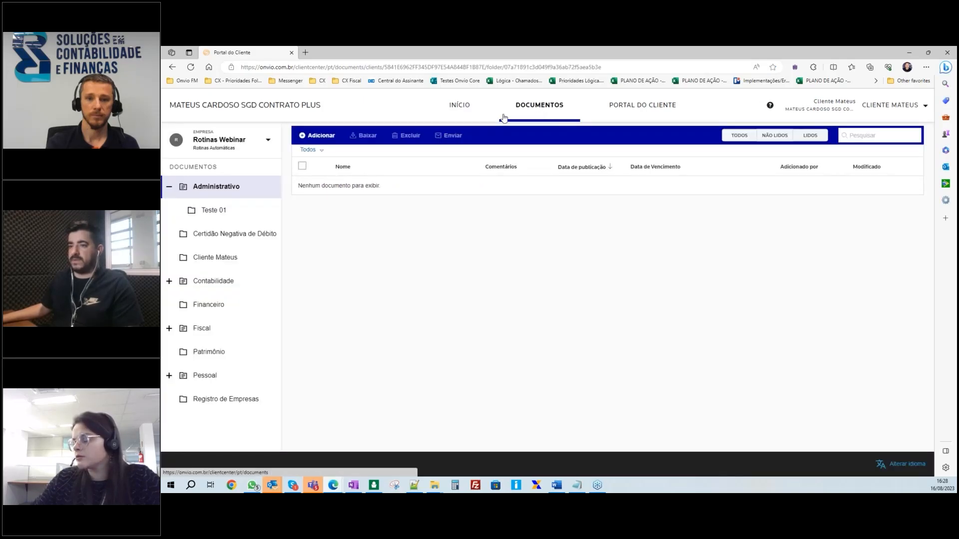
click(172, 375)
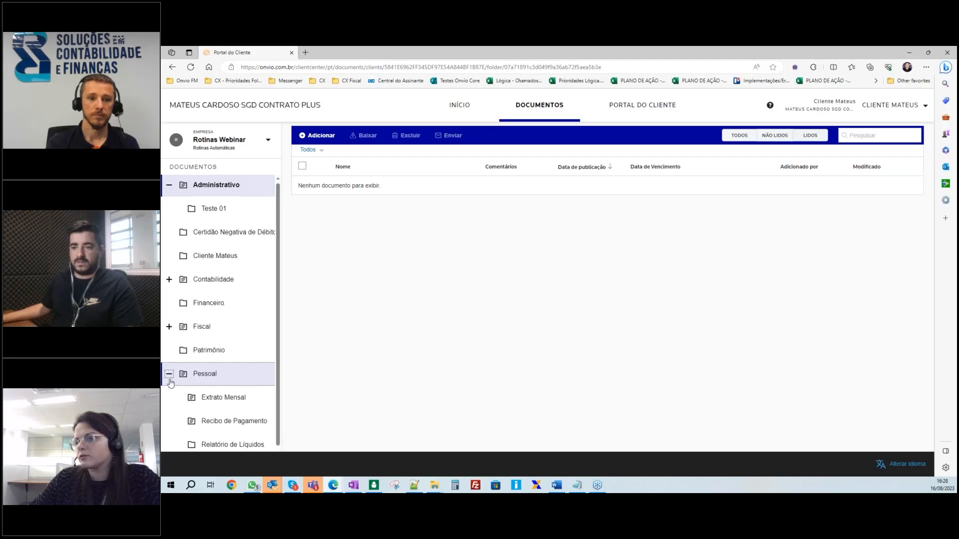
scroll(223, 390, down, 1)
click(225, 372)
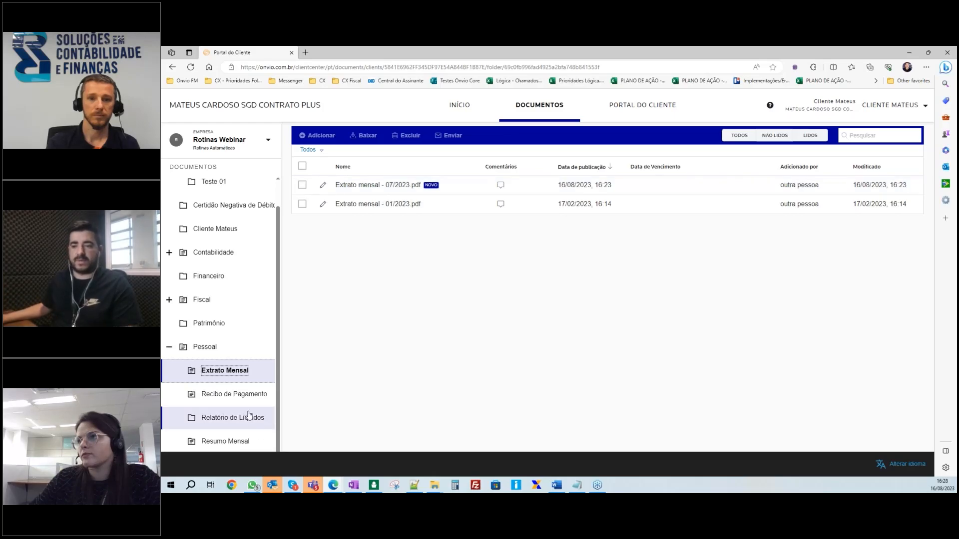
click(252, 389)
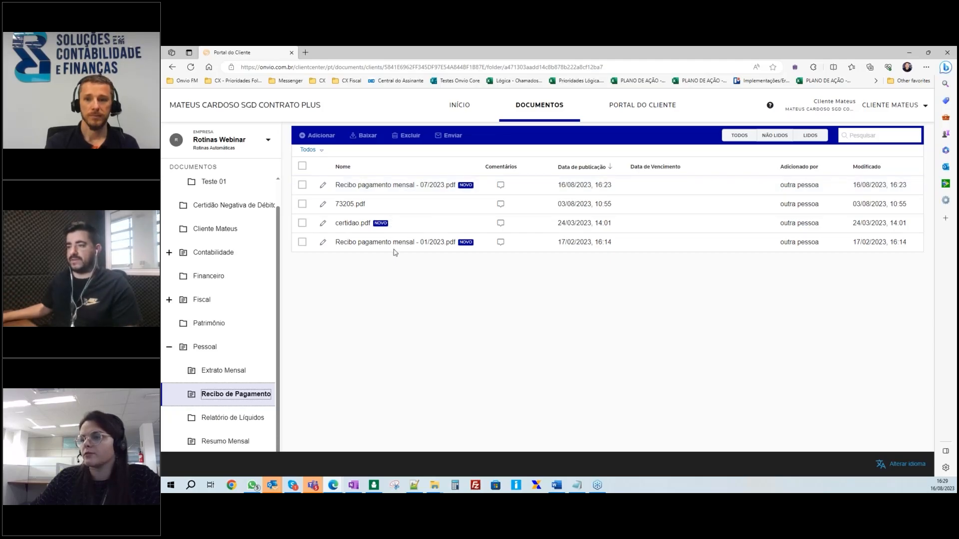
scroll(242, 369, down, 1)
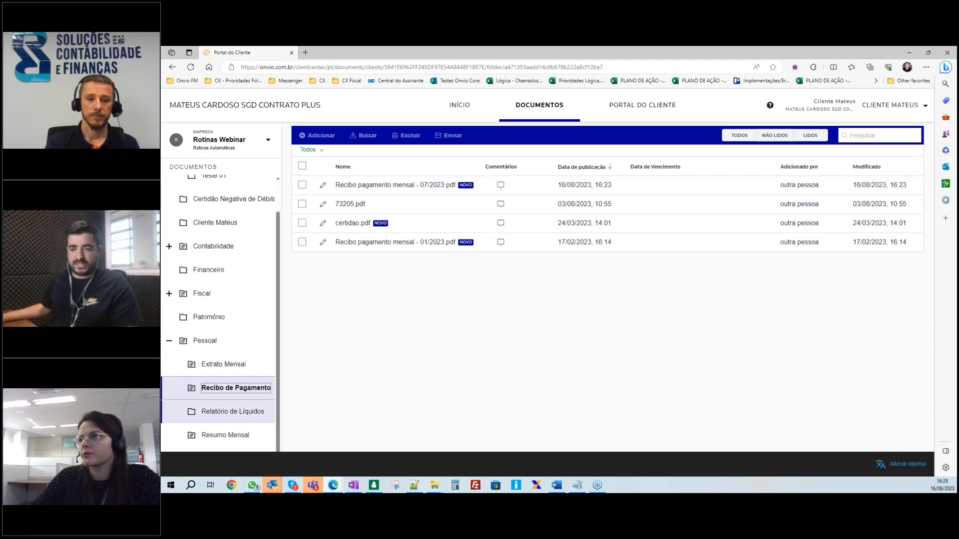
click(214, 437)
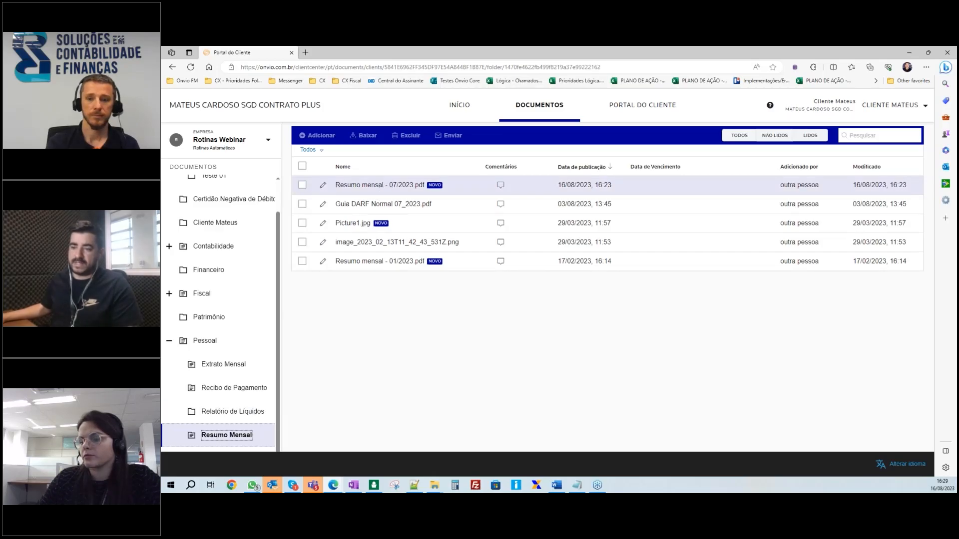
click(232, 388)
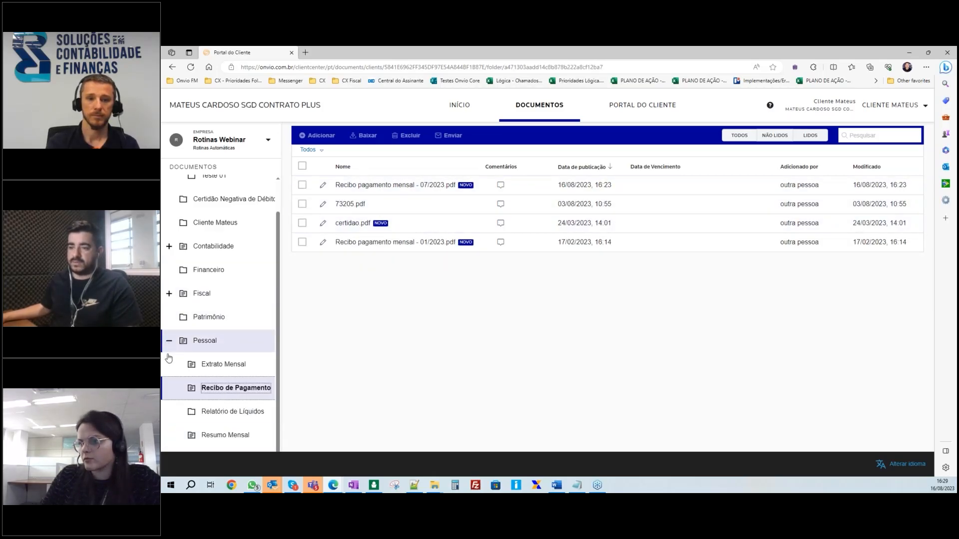
click(224, 364)
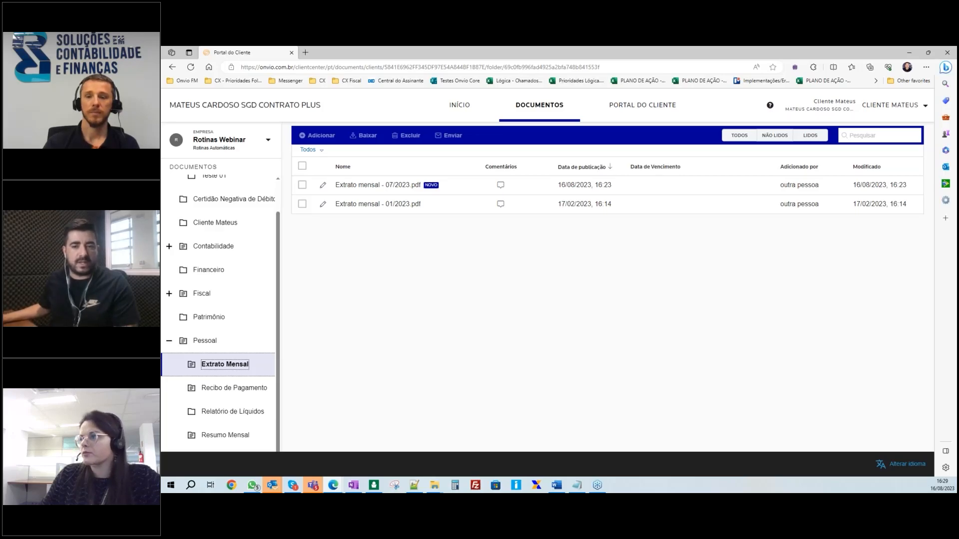
click(423, 379)
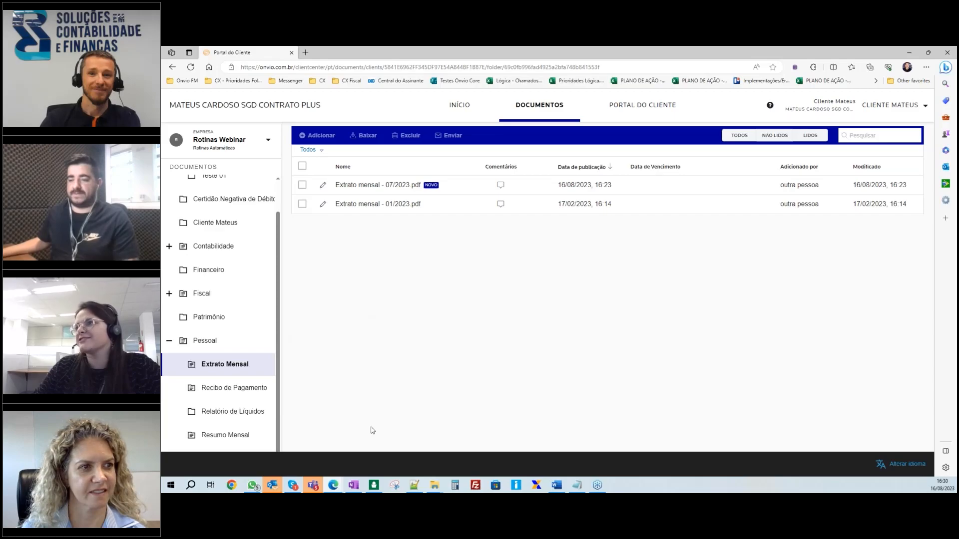
Step: Switch back to Domínio Folha and arrange the two Rotinas Automáticas windows side by side
click(374, 485)
drag(428, 104, 444, 120)
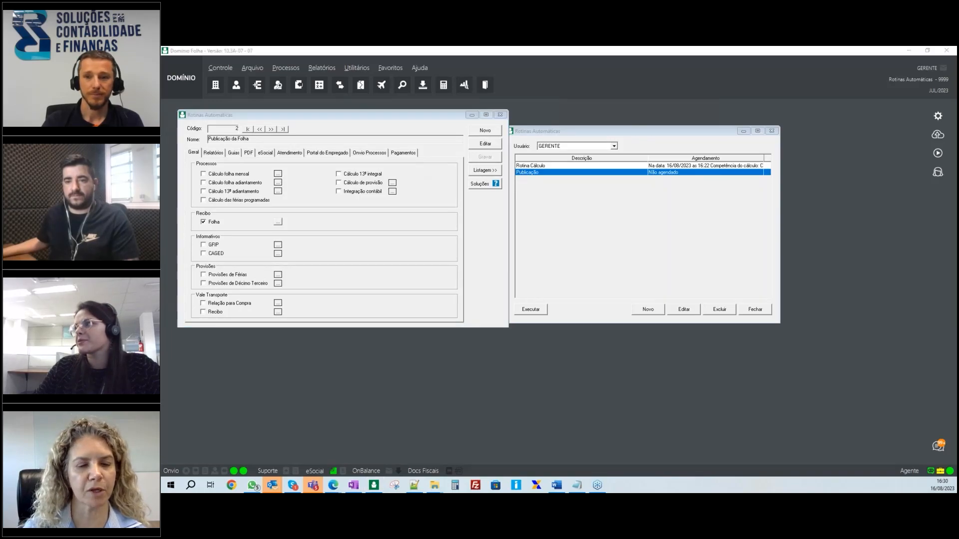
drag(594, 131, 678, 131)
drag(245, 115, 288, 120)
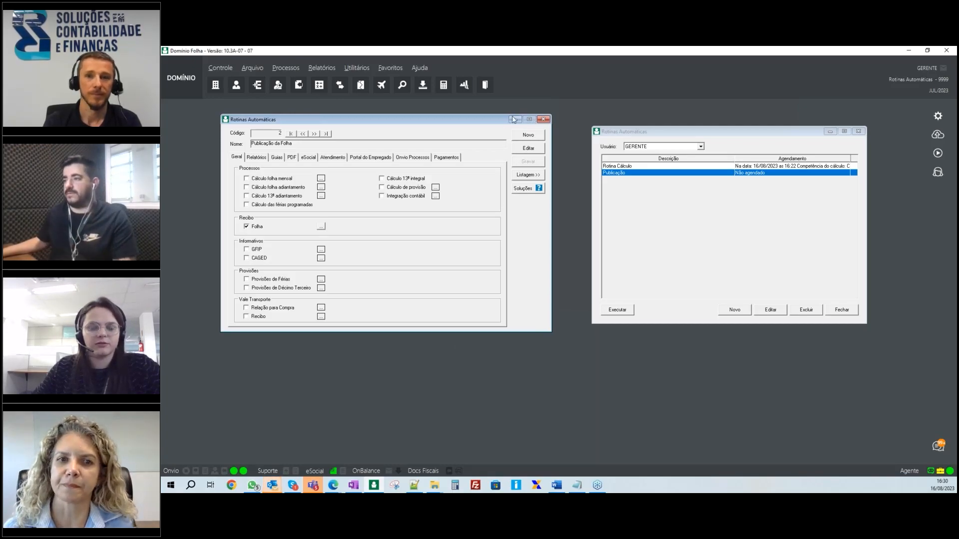
drag(475, 120, 463, 132)
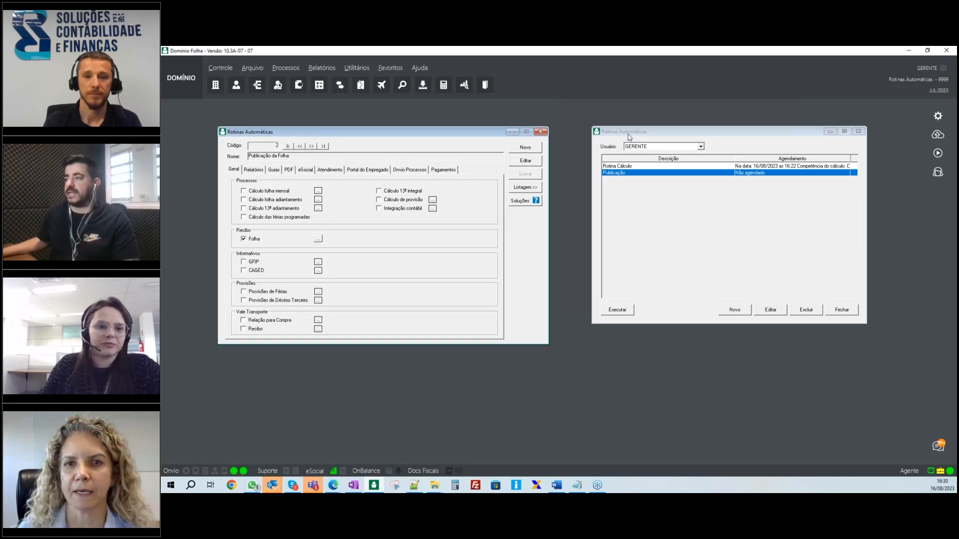
drag(625, 132, 590, 131)
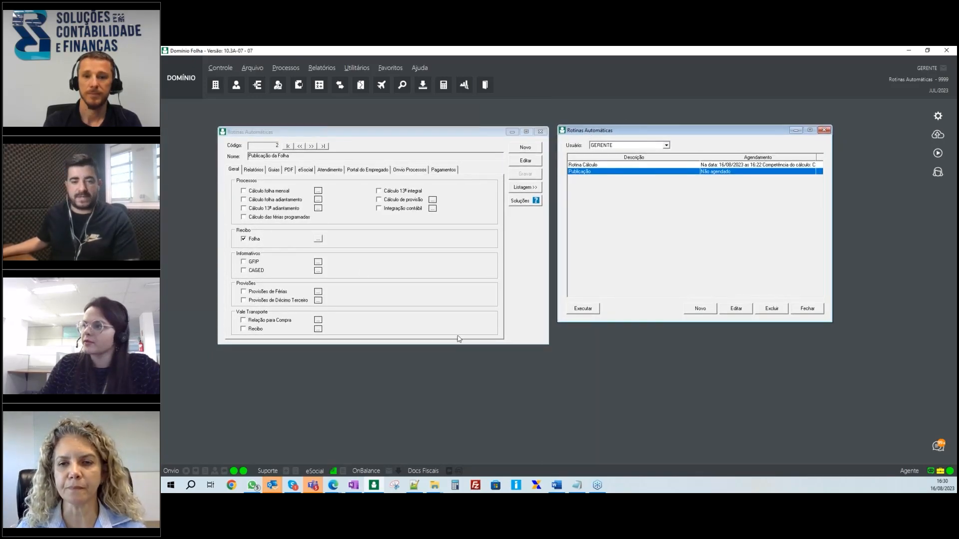
Step: Review the Relatórios, Guias, Onvio Processos and Geral settings of the Publicação da Folha routine
click(410, 131)
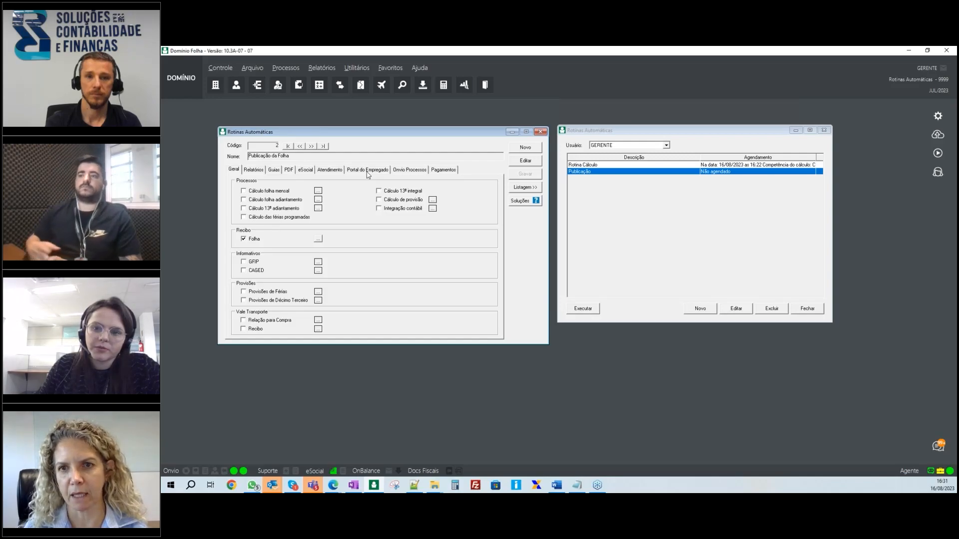
click(252, 170)
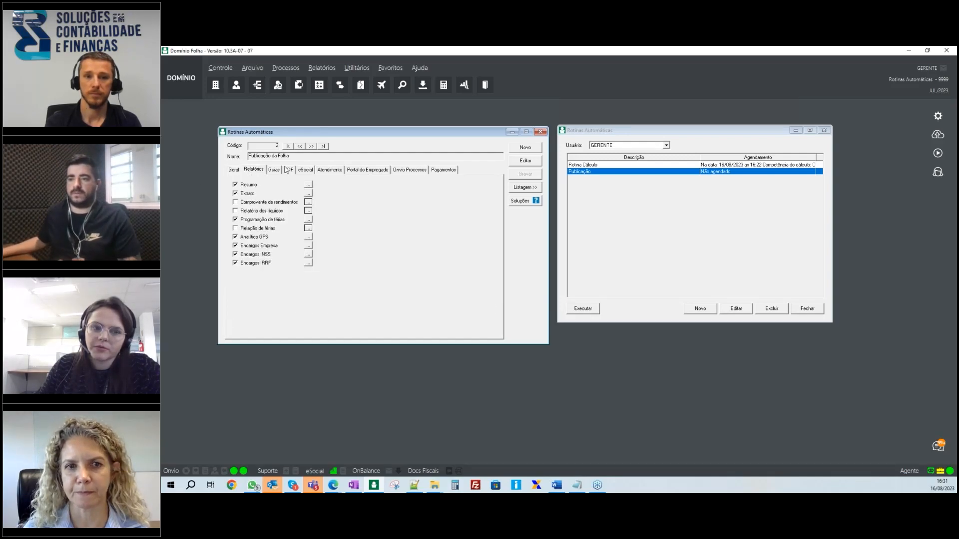
click(273, 169)
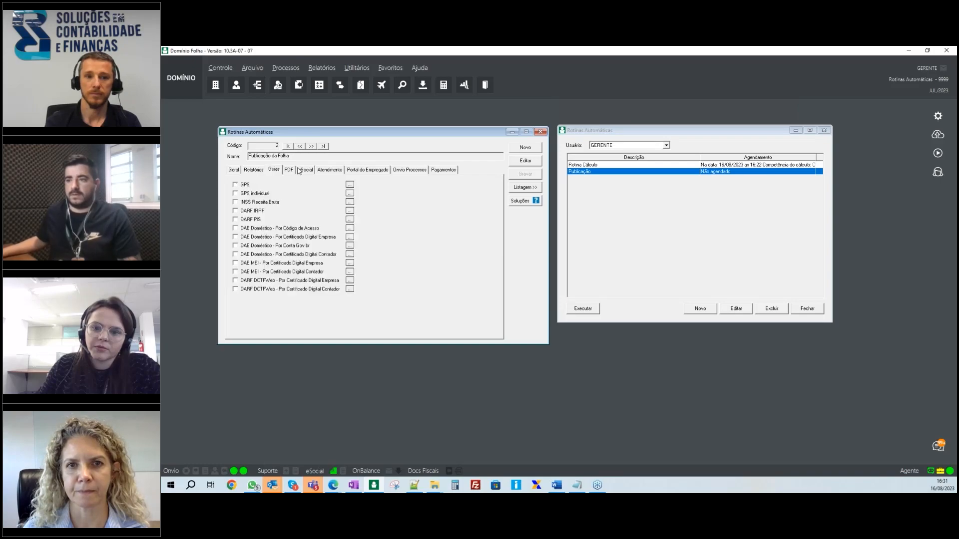
click(409, 170)
click(234, 170)
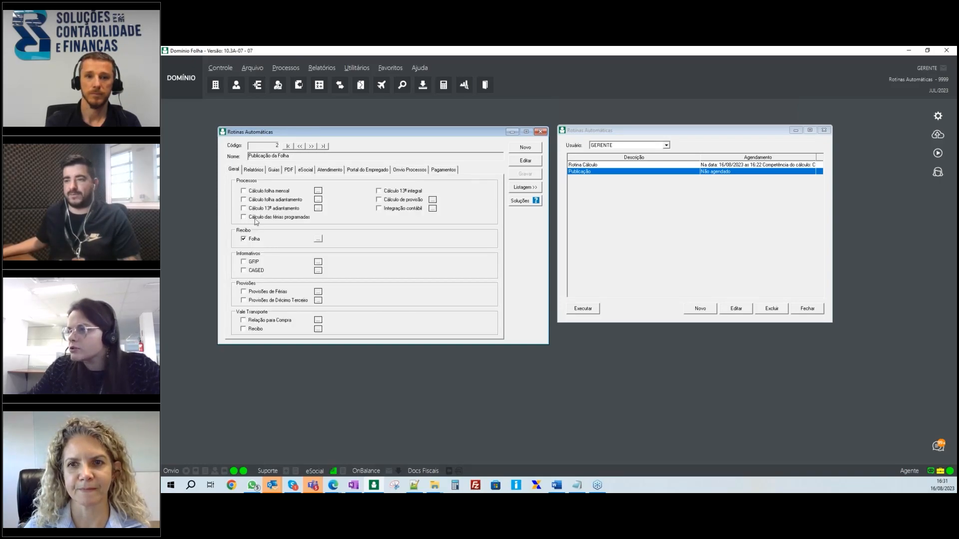
Step: Enable Integração contábil in the Publicação da Folha routine, view its integration options, and close the routine without saving
click(378, 208)
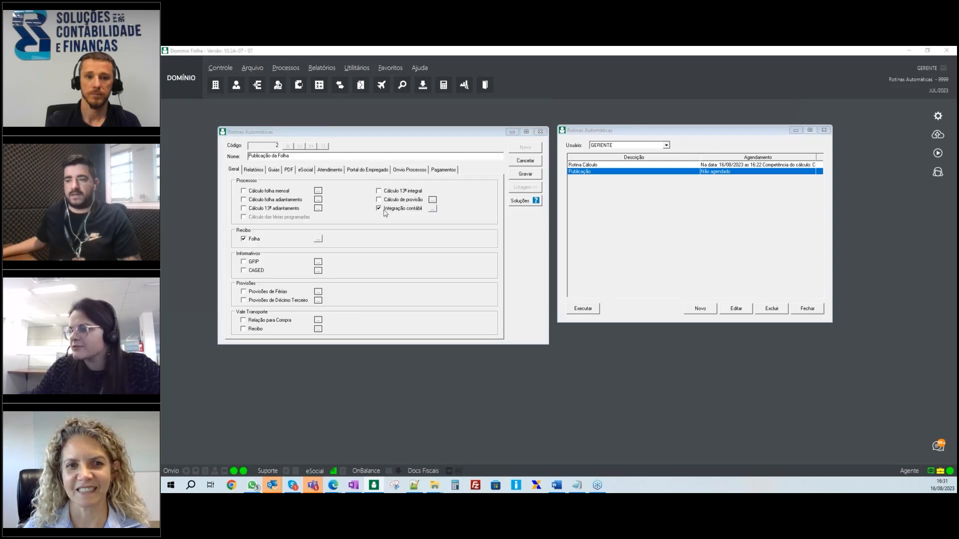
click(433, 209)
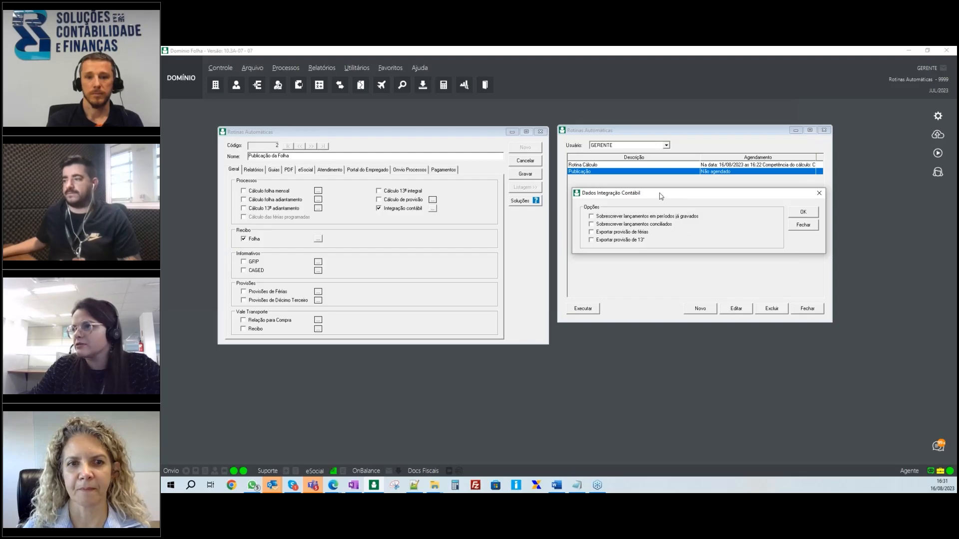
drag(655, 192, 427, 227)
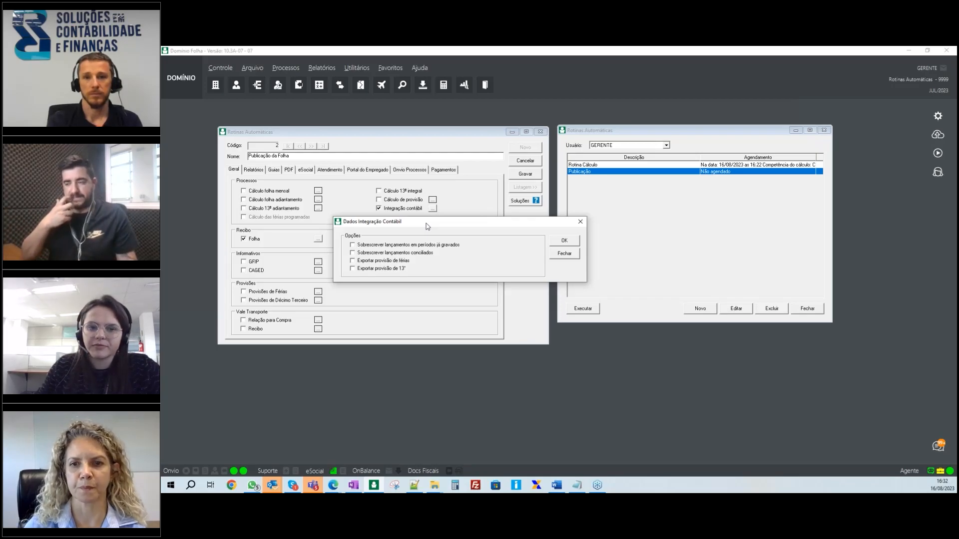
drag(427, 227, 429, 233)
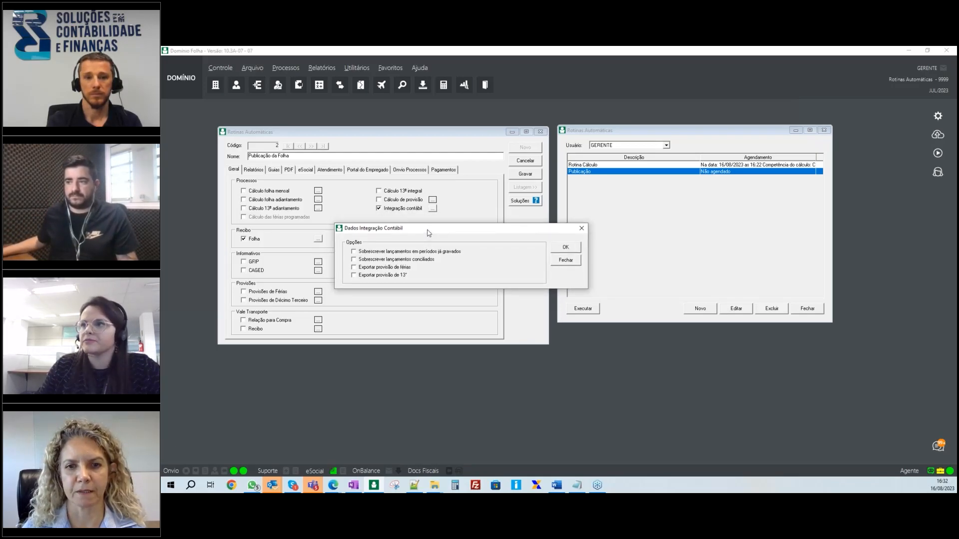
click(562, 249)
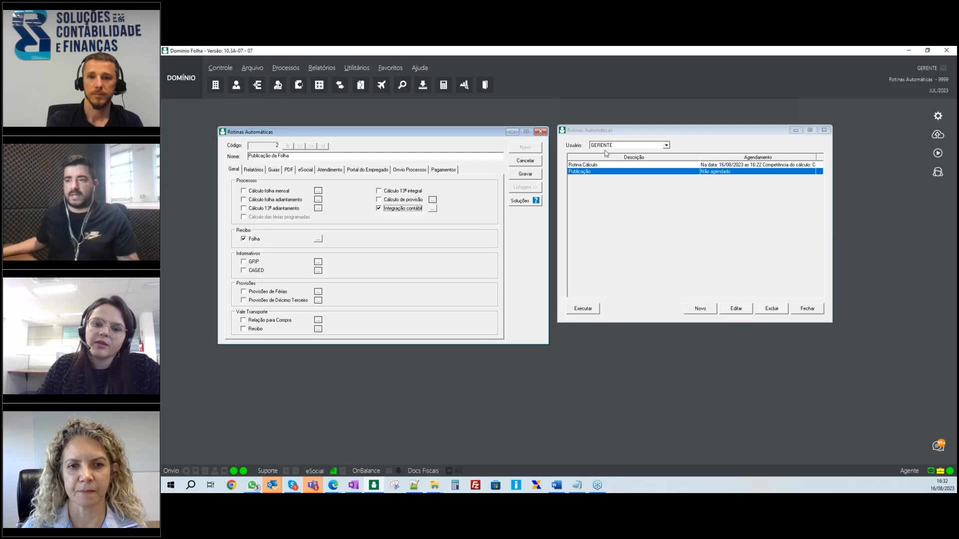
click(568, 133)
click(540, 131)
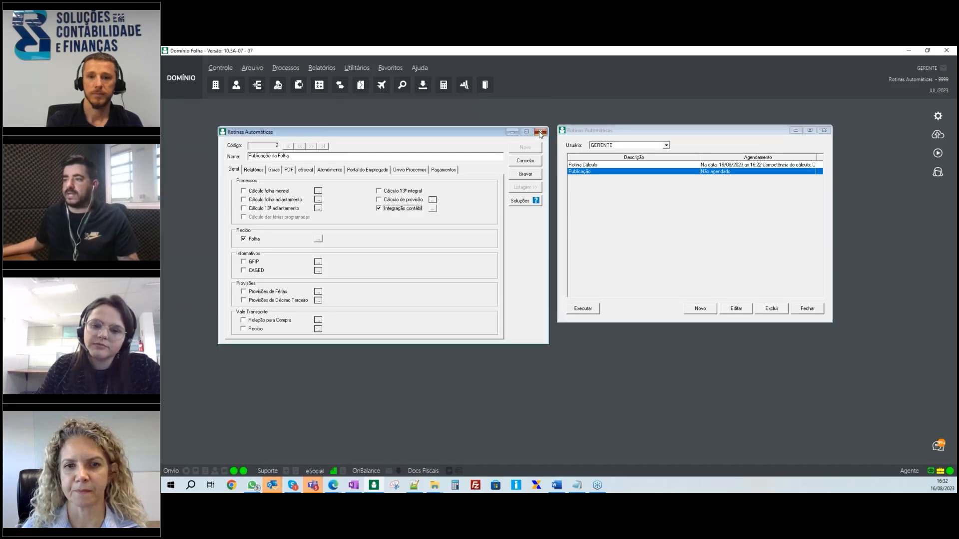
click(562, 293)
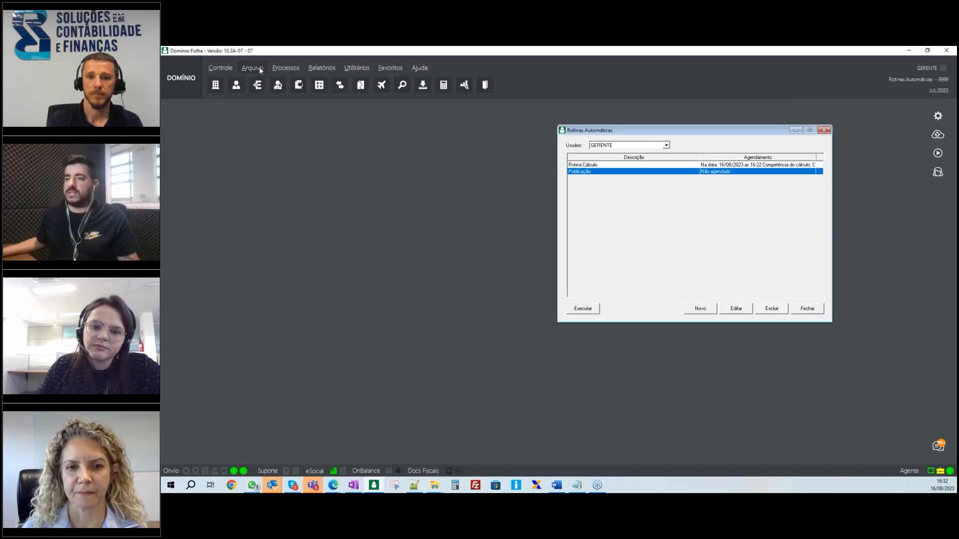
Step: Reopen the automatic routines register and load the Cálculo Folha de Pagamento routine
click(253, 68)
click(269, 353)
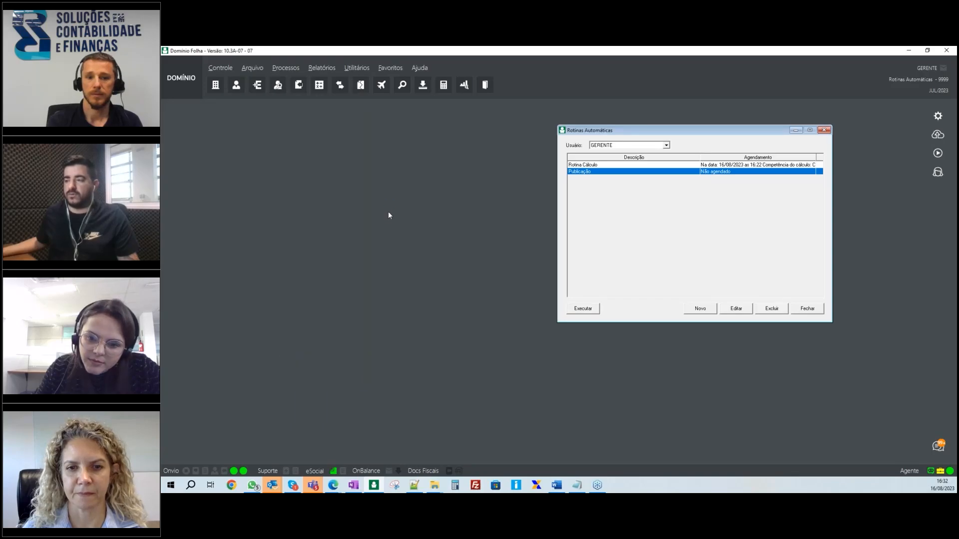
drag(421, 177, 356, 164)
click(399, 178)
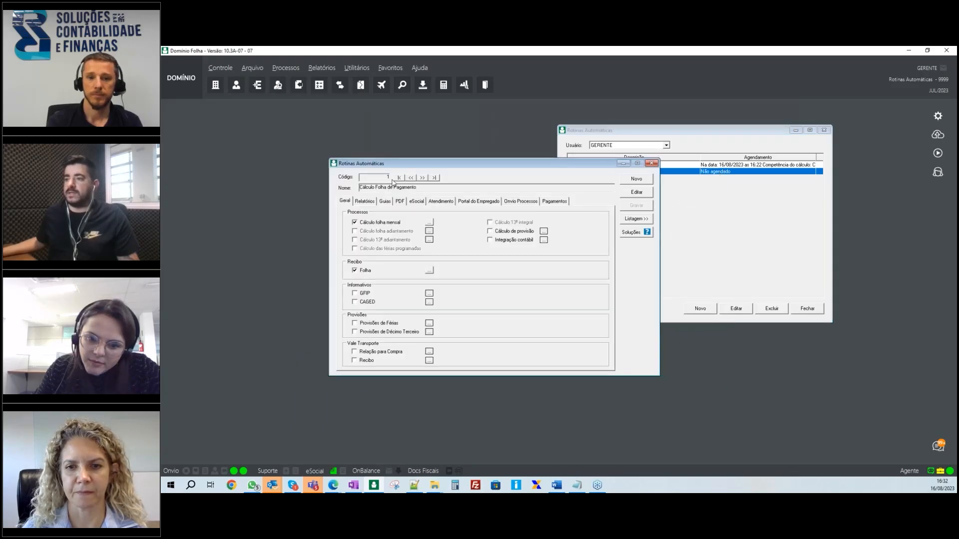
Step: Clear the Resumo and Extrato reports and the Atendimento option Recibo folha in the calculation routine, saving the changes
click(365, 201)
click(346, 225)
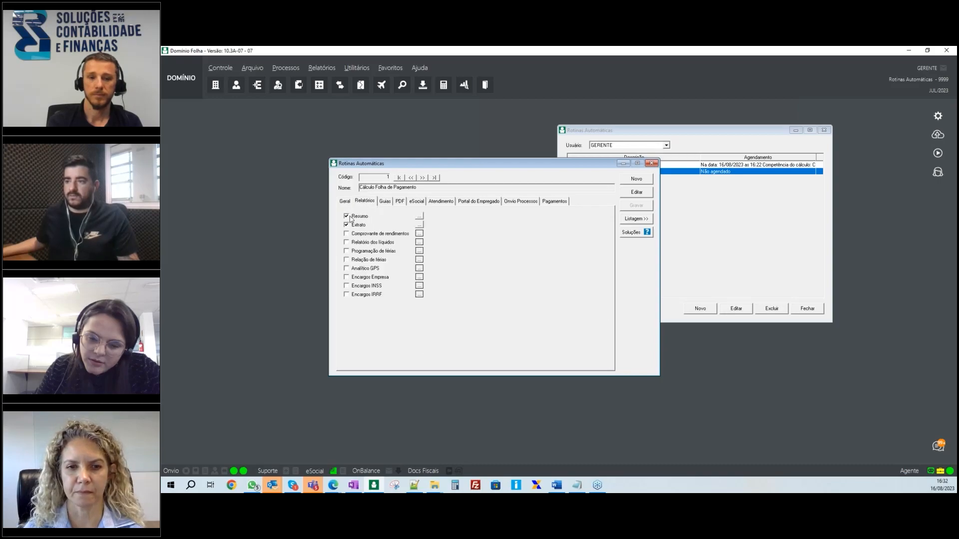
click(634, 206)
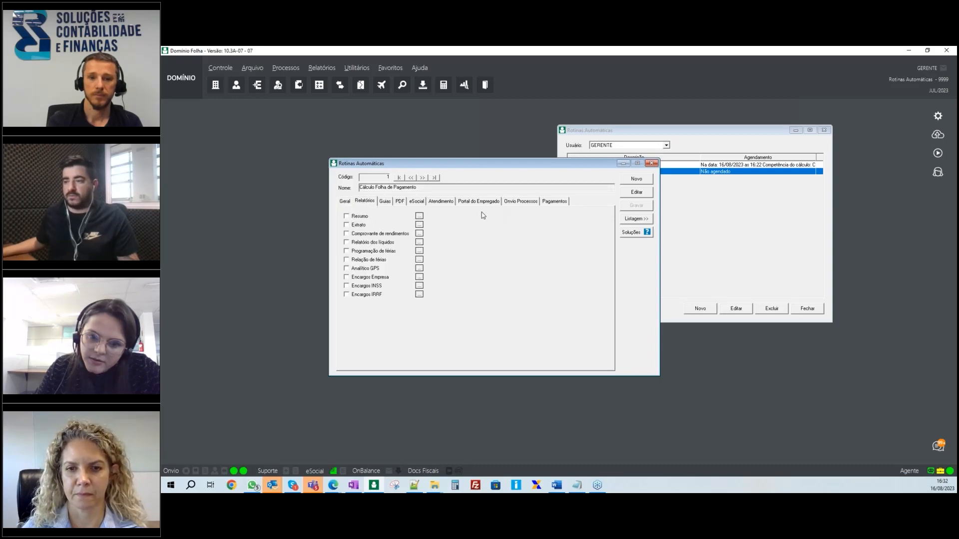
click(441, 201)
click(347, 216)
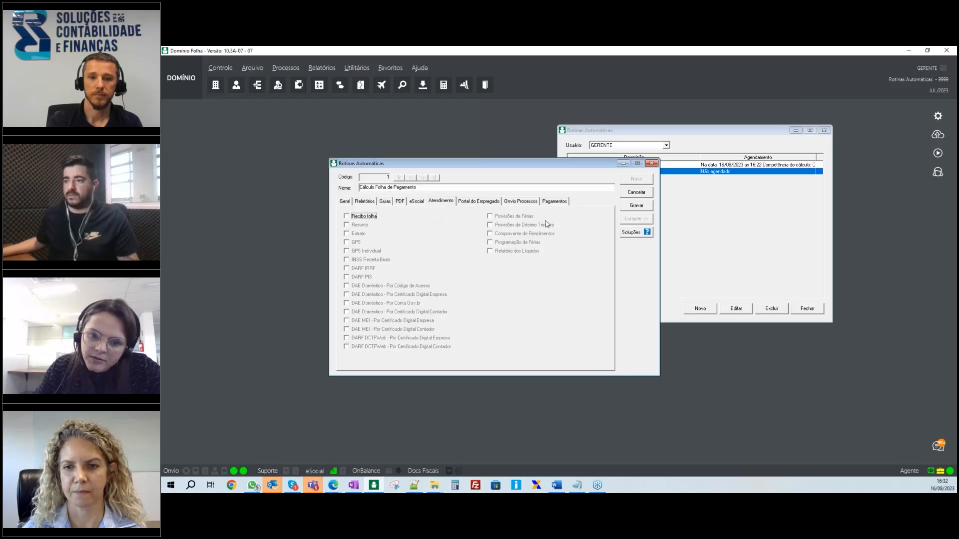
click(636, 206)
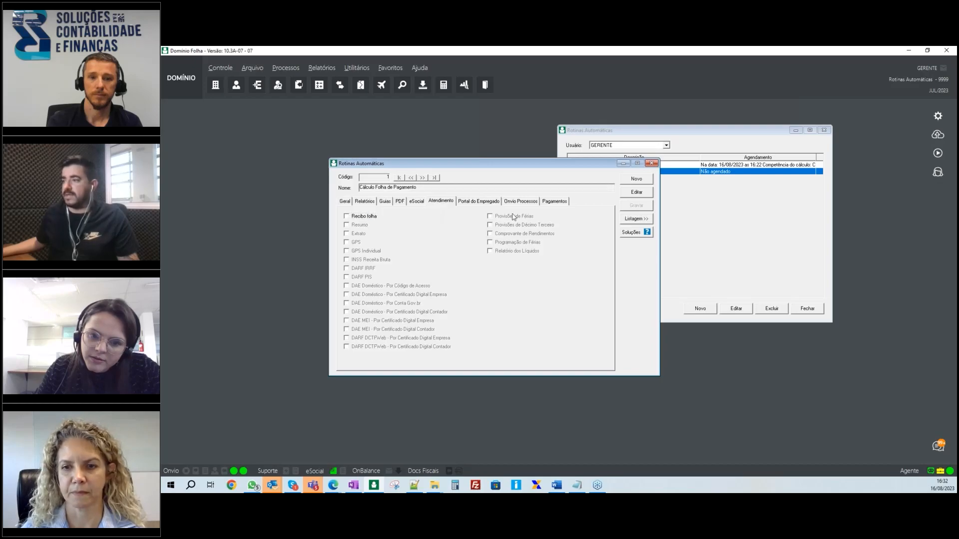
Step: Compare the general settings of the calculation routine with the reports selected in Publicação da Folha
click(342, 202)
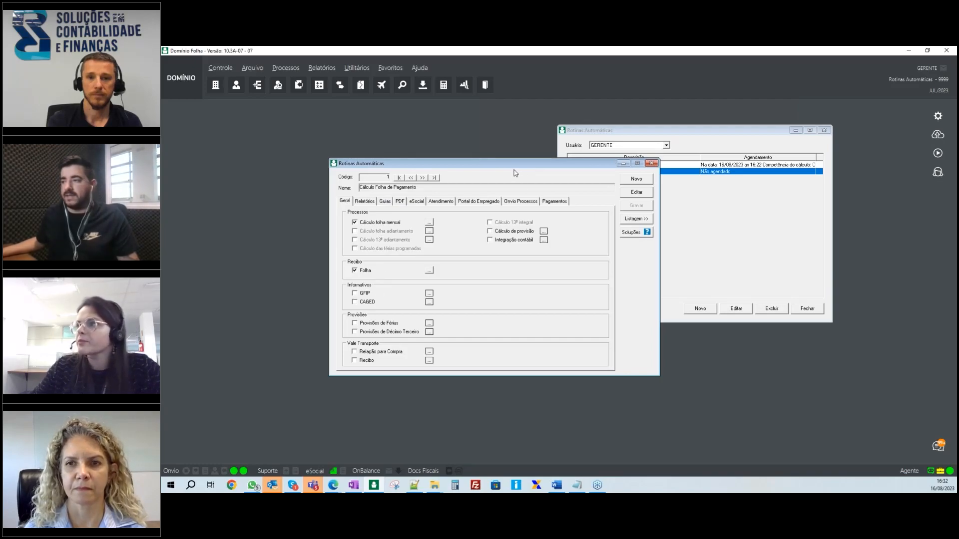
click(423, 178)
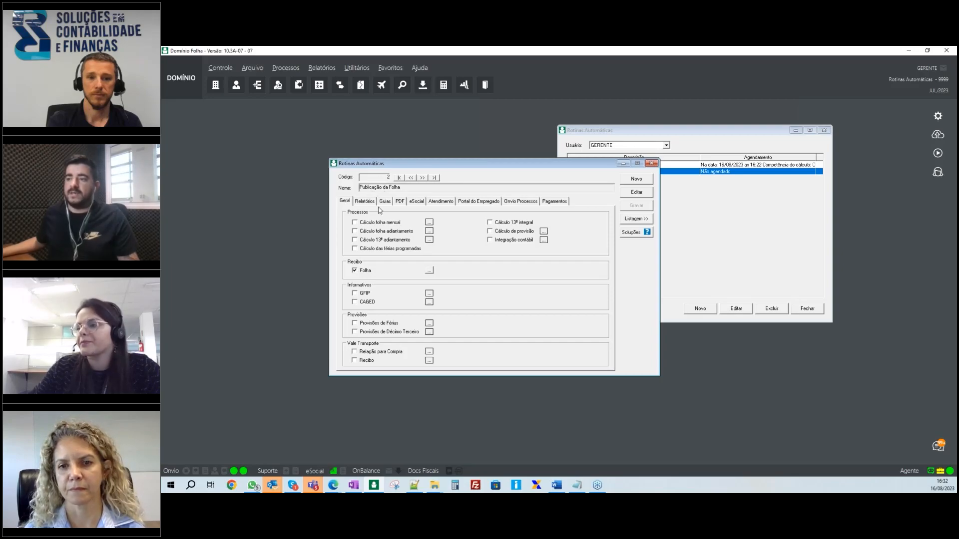
click(385, 201)
click(364, 201)
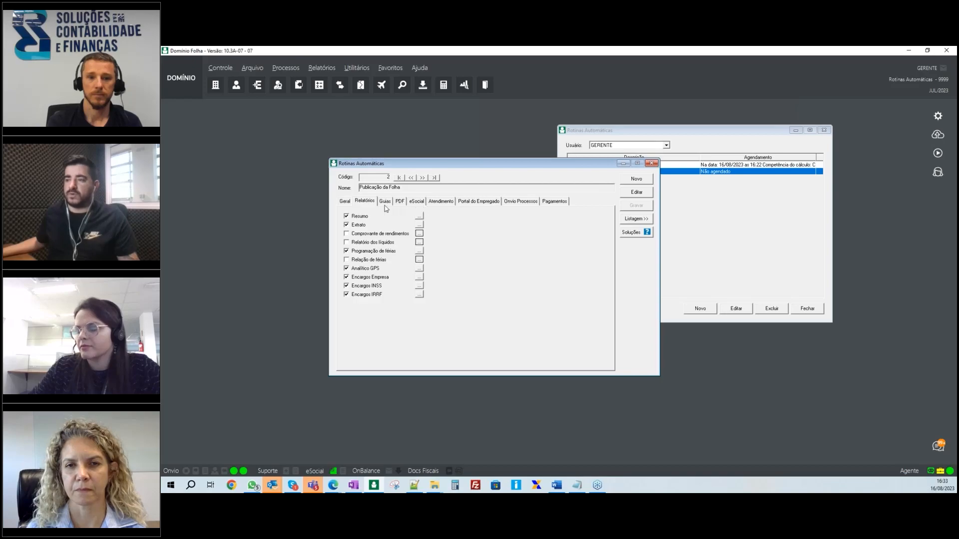
drag(427, 164, 310, 124)
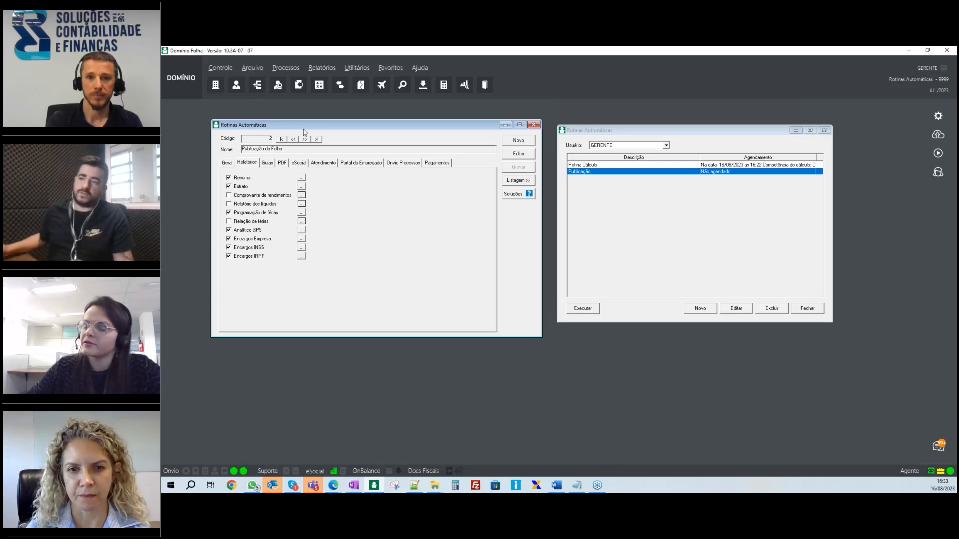
Step: Return to the Cálculo Folha de Pagamento routine and check the Usuário options in the scheduling window
click(281, 138)
drag(606, 131, 393, 207)
click(412, 220)
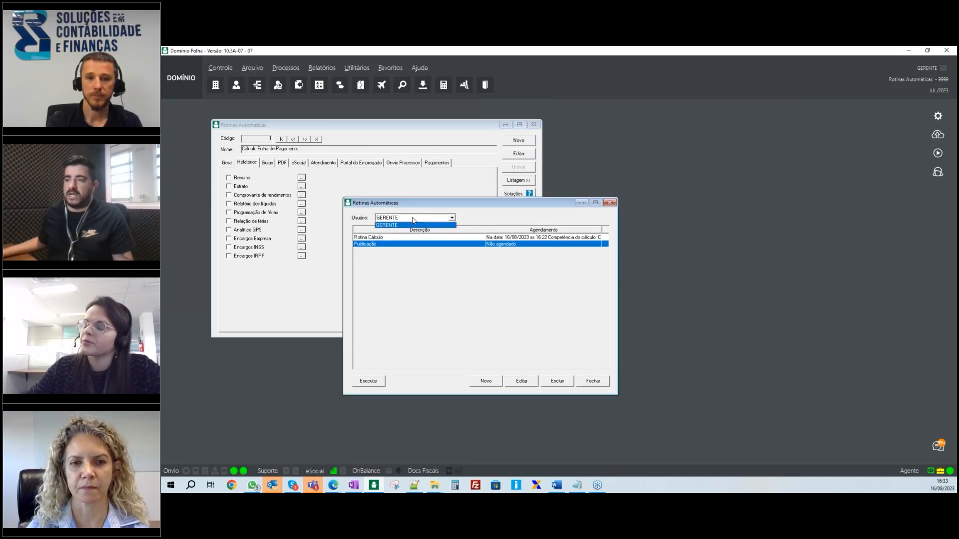
click(413, 218)
click(414, 218)
click(415, 218)
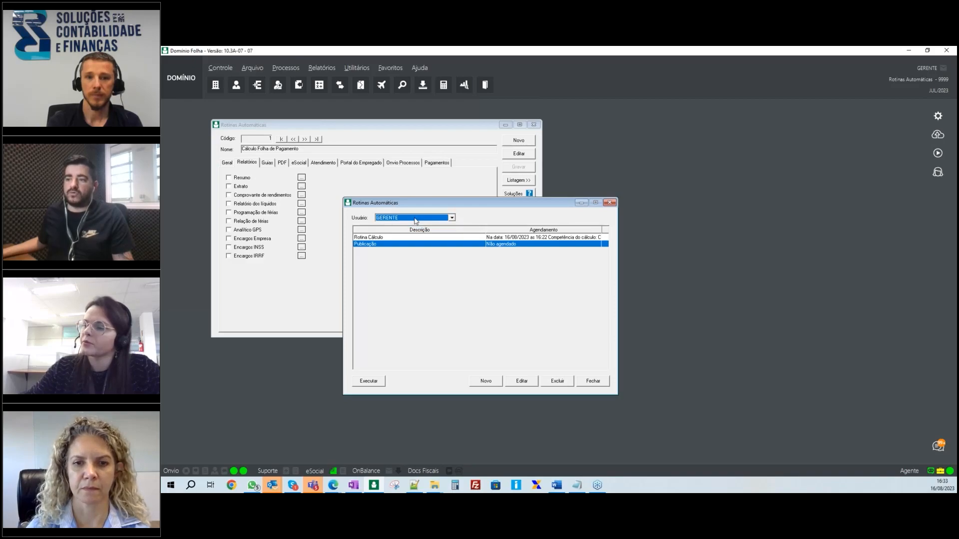
click(420, 220)
click(420, 220)
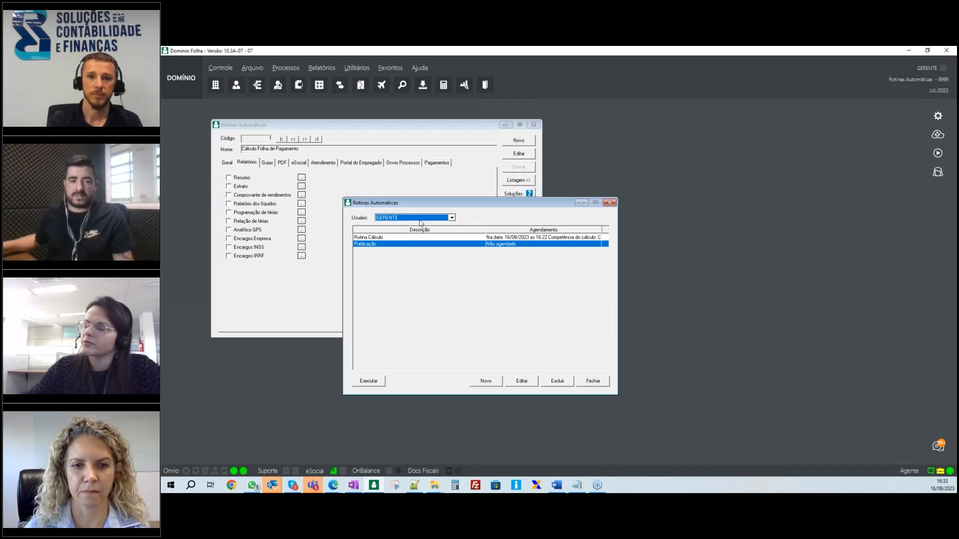
drag(489, 203, 703, 167)
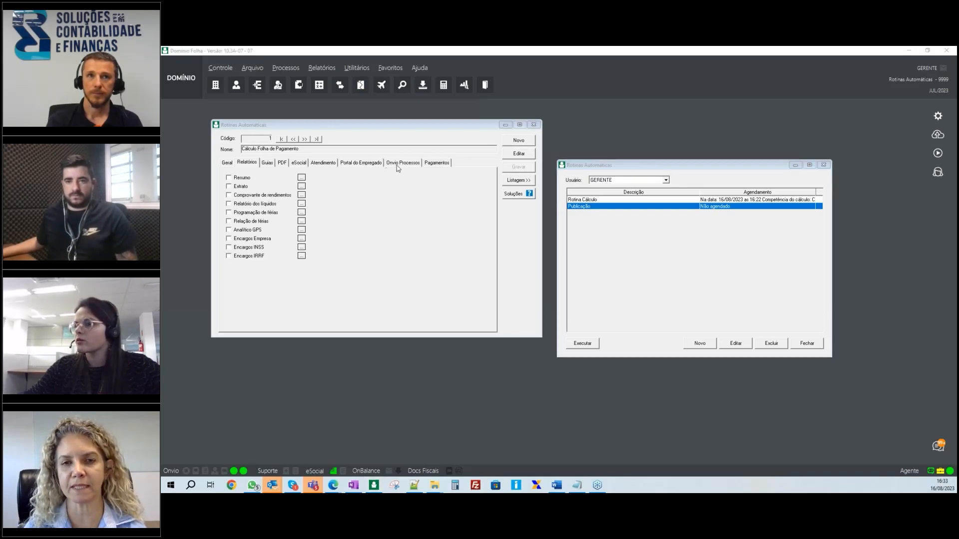
Step: Replace Cálculo folha mensal with Cálculo das férias programadas in the Cálculo Folha de Pagamento routine
click(335, 139)
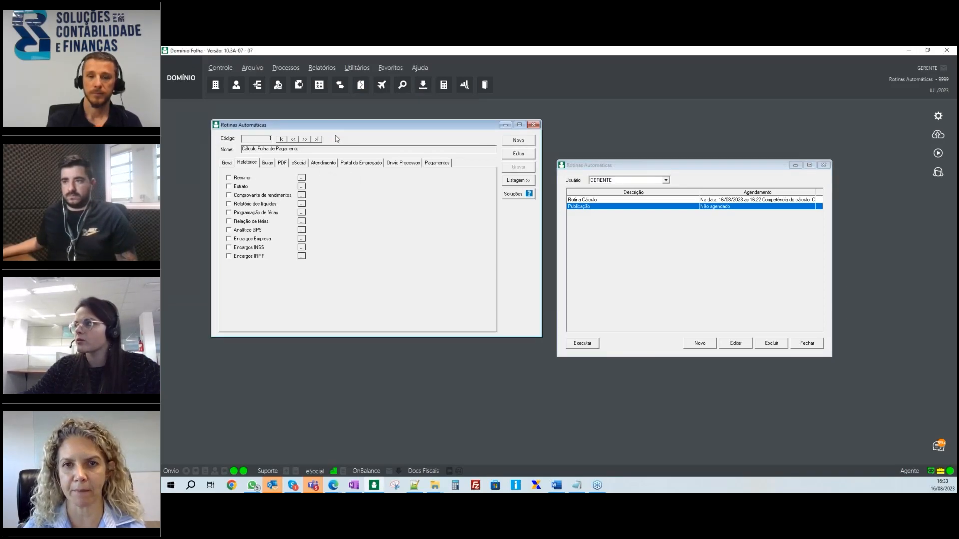
click(228, 164)
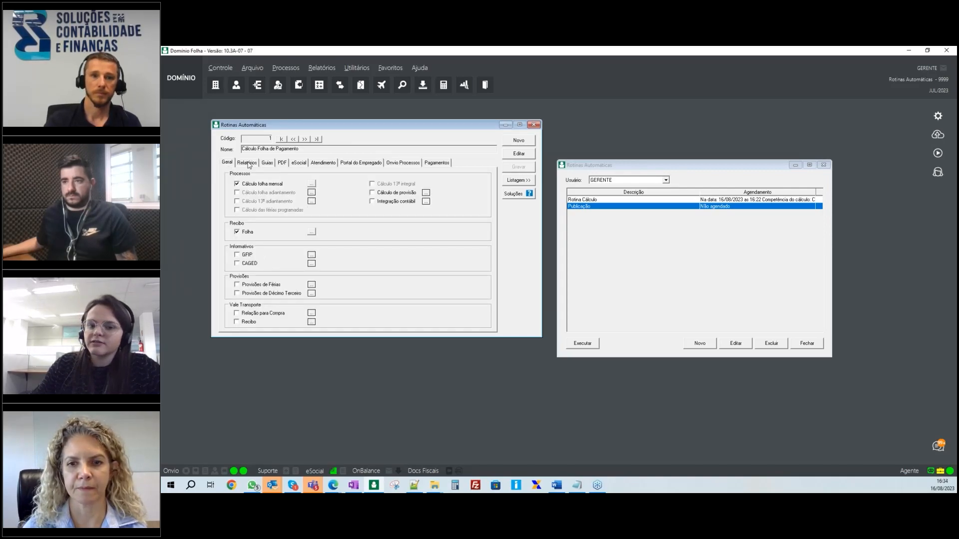
click(247, 163)
click(227, 163)
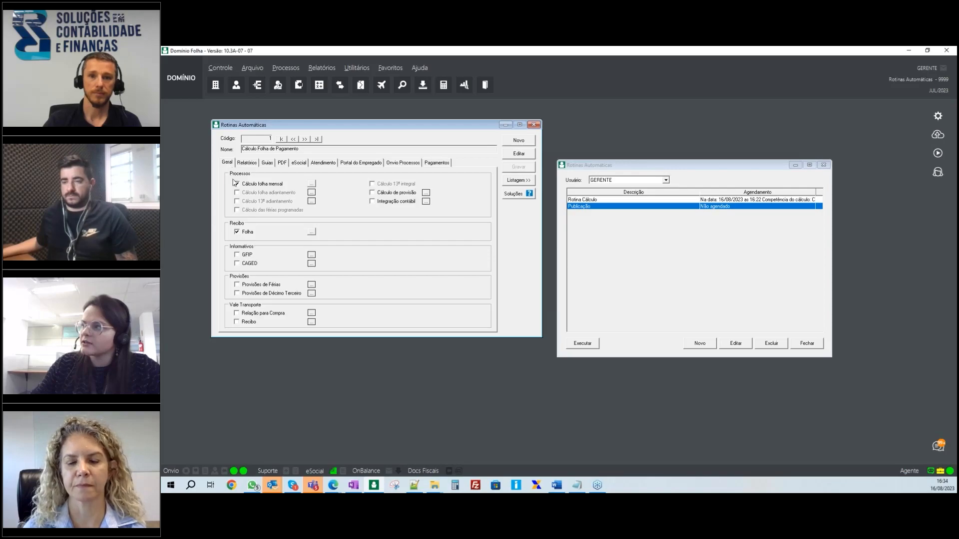
click(236, 184)
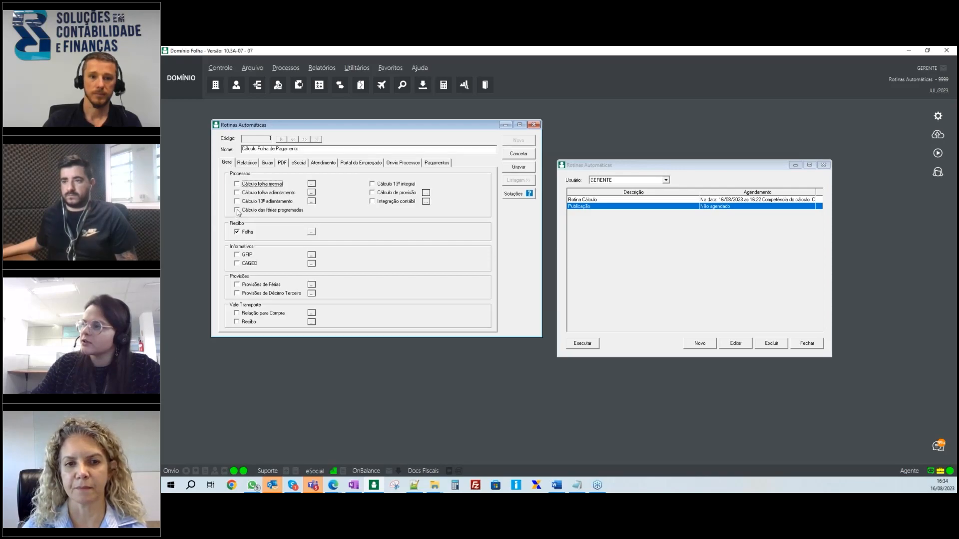
click(237, 209)
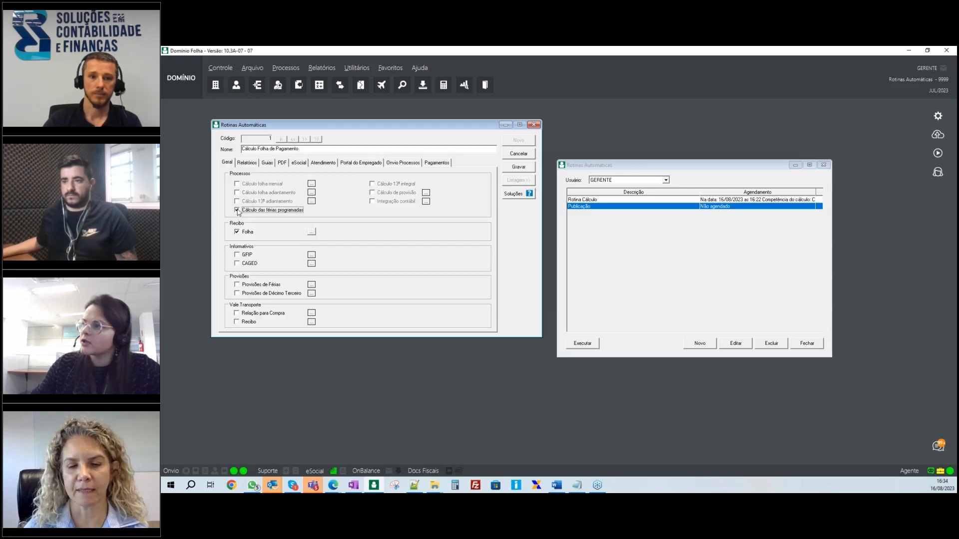
Step: Review the general, report, PDF and Recibo Folha settings of the Cálculo Folha de Pagamento routine alongside Cálculo das férias programadas
click(249, 163)
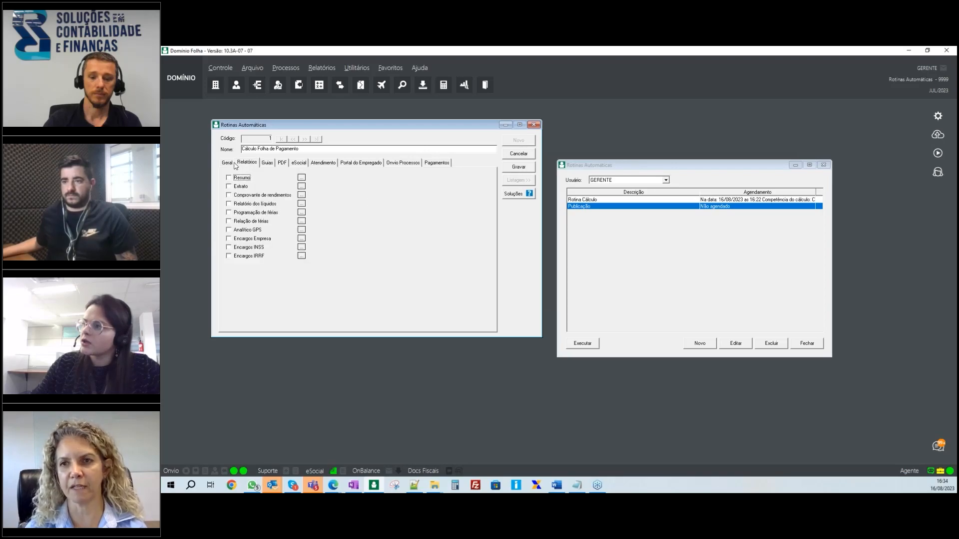
click(232, 164)
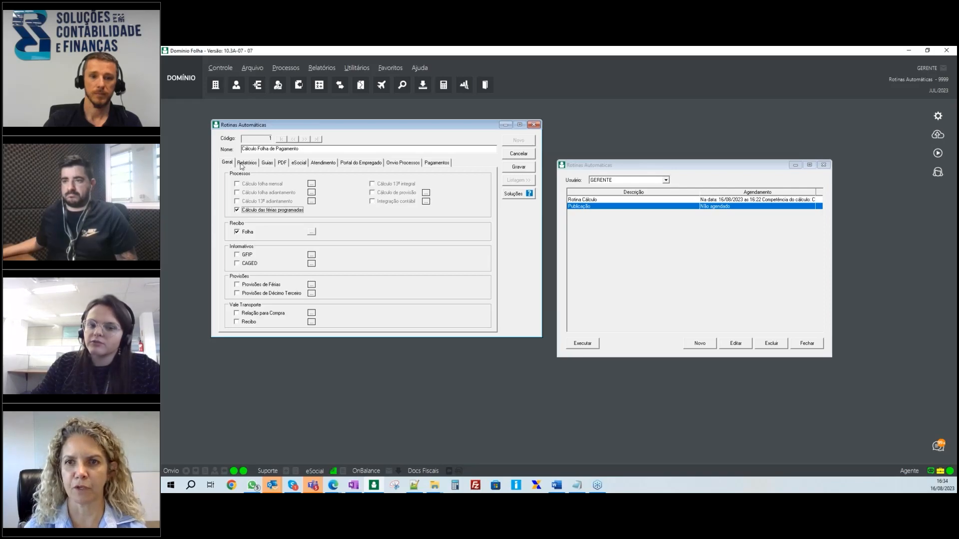
click(249, 163)
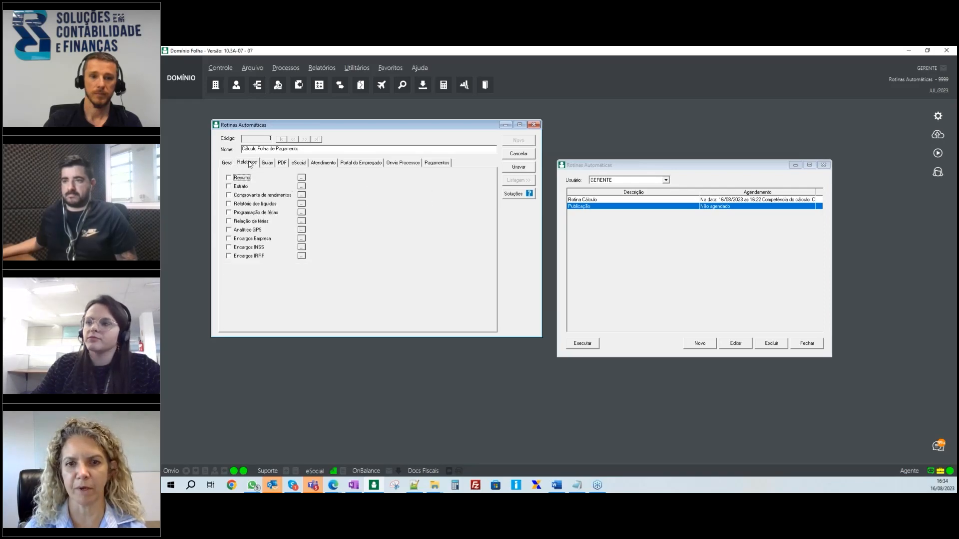
click(229, 164)
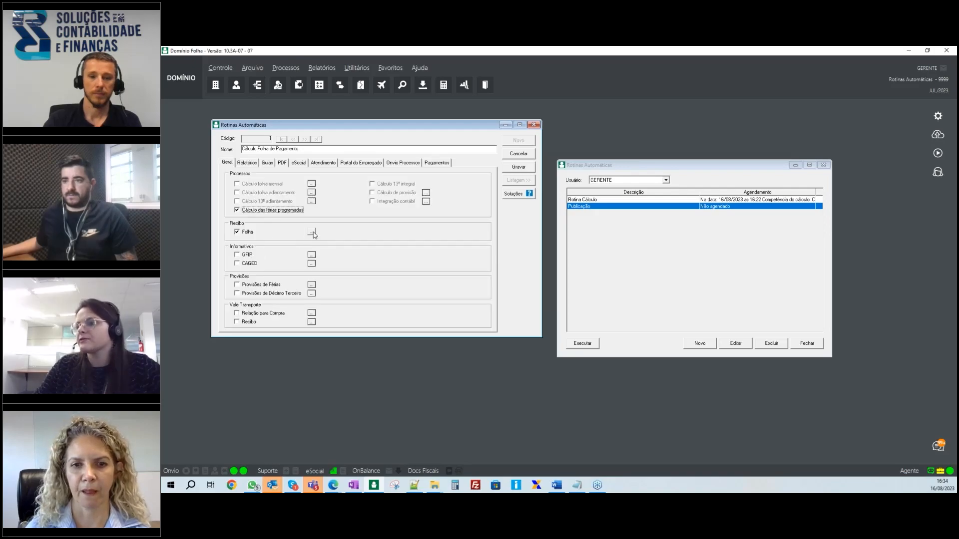
click(313, 233)
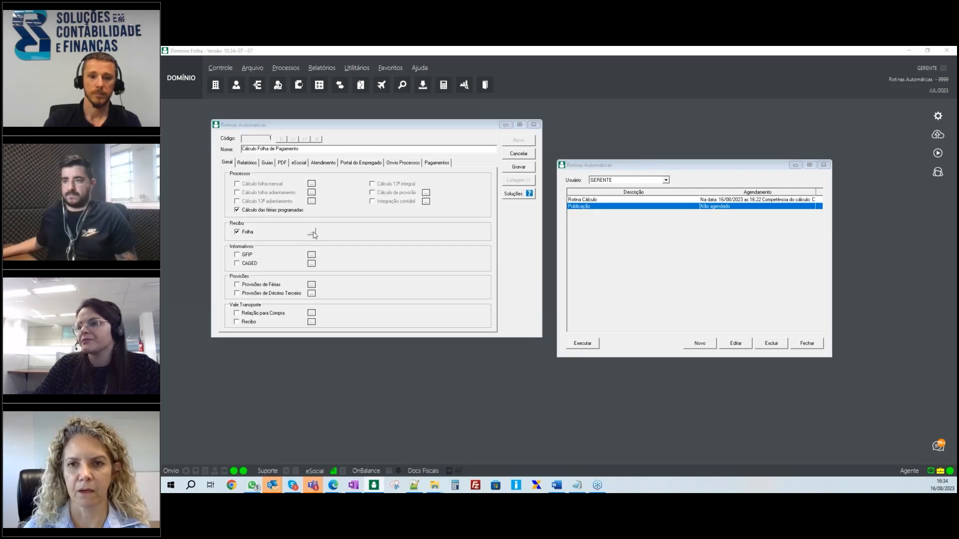
click(222, 247)
click(276, 211)
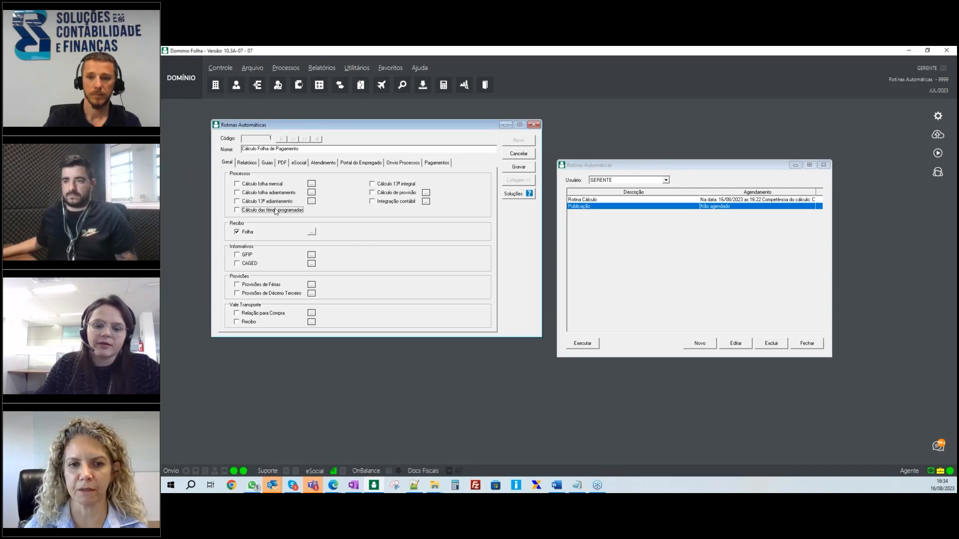
click(276, 211)
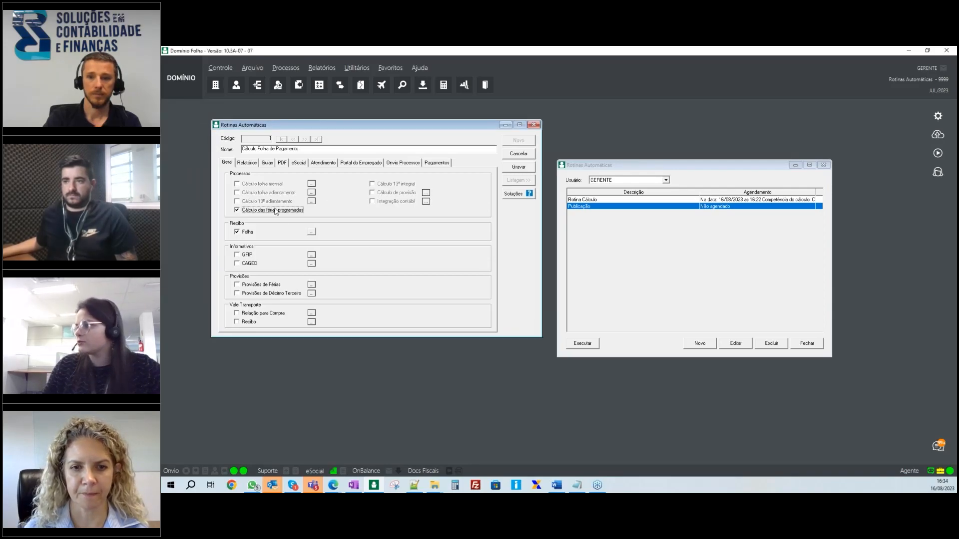
click(282, 163)
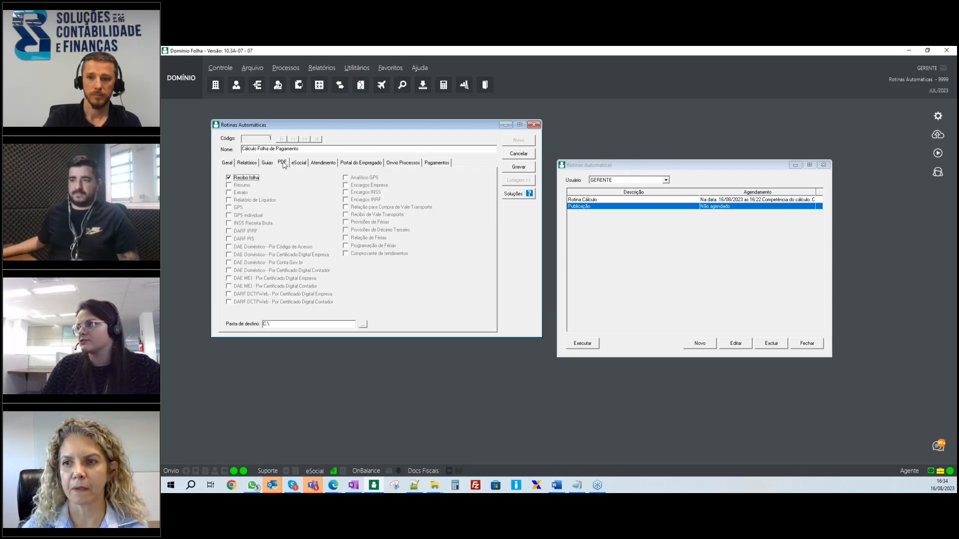
click(267, 162)
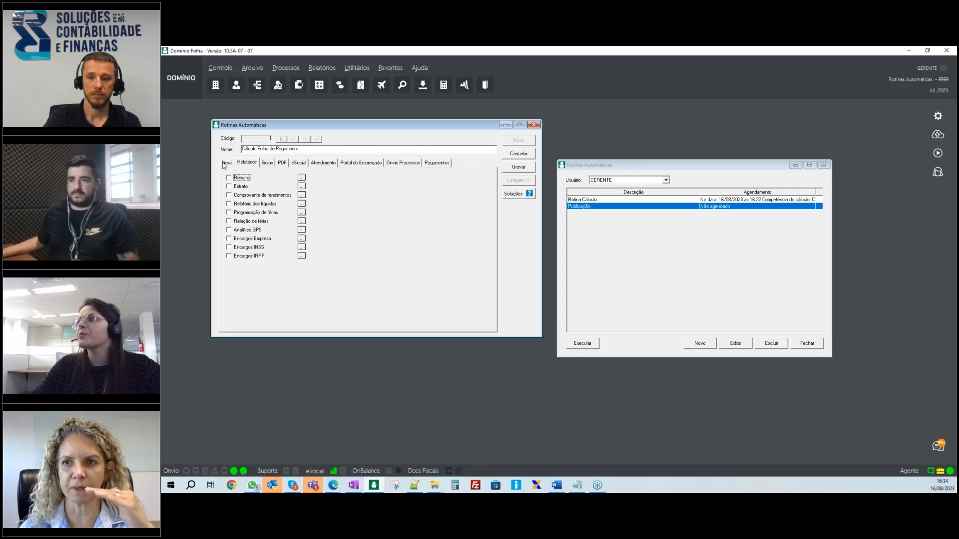
click(225, 163)
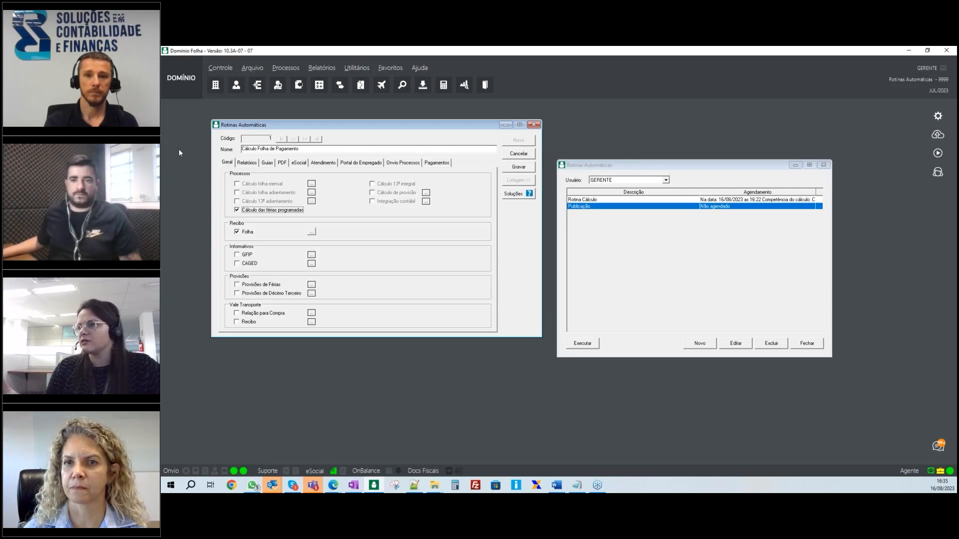
Step: Try clearing Cálculo das férias programadas, check the Programação de férias report option and discard the edits to Cálculo Folha de Pagamento
key(alt+Tab)
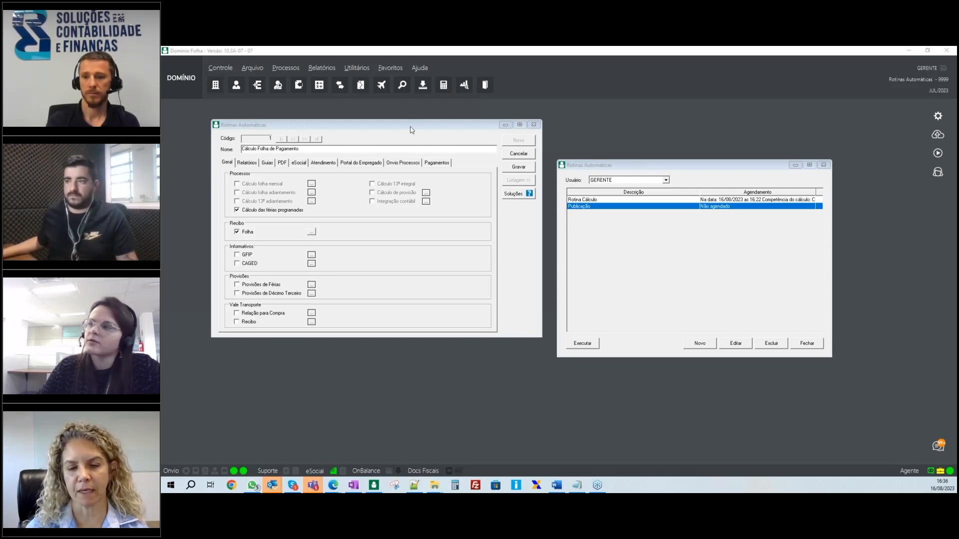
drag(410, 125, 410, 135)
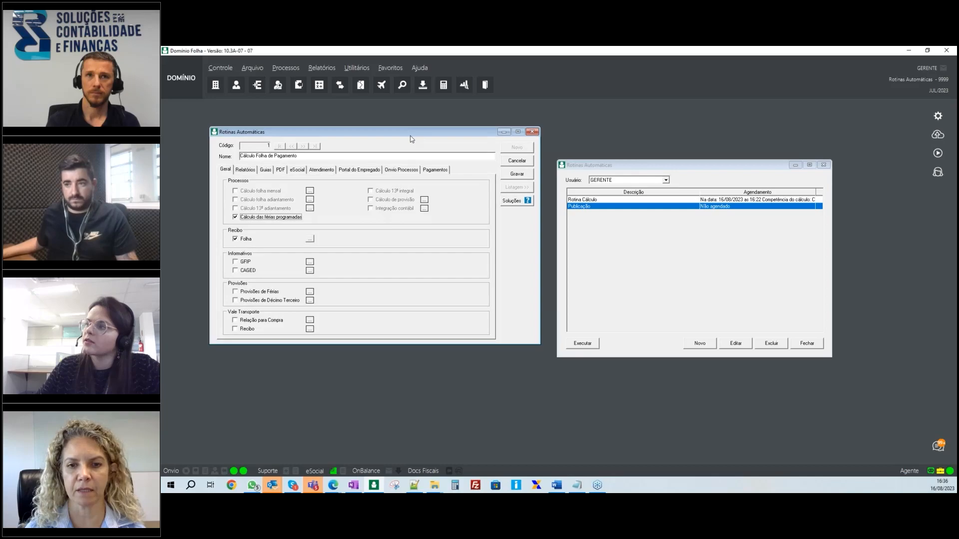
click(263, 218)
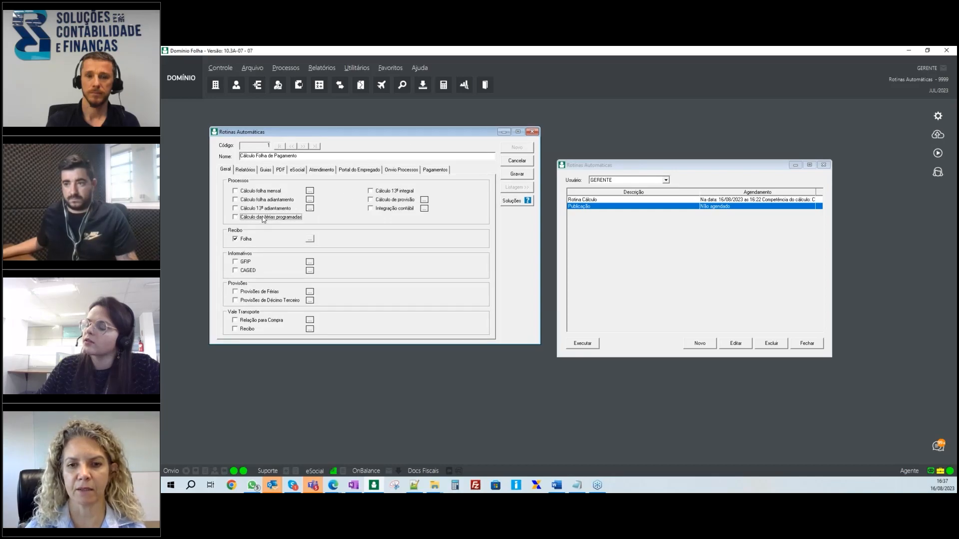
click(244, 172)
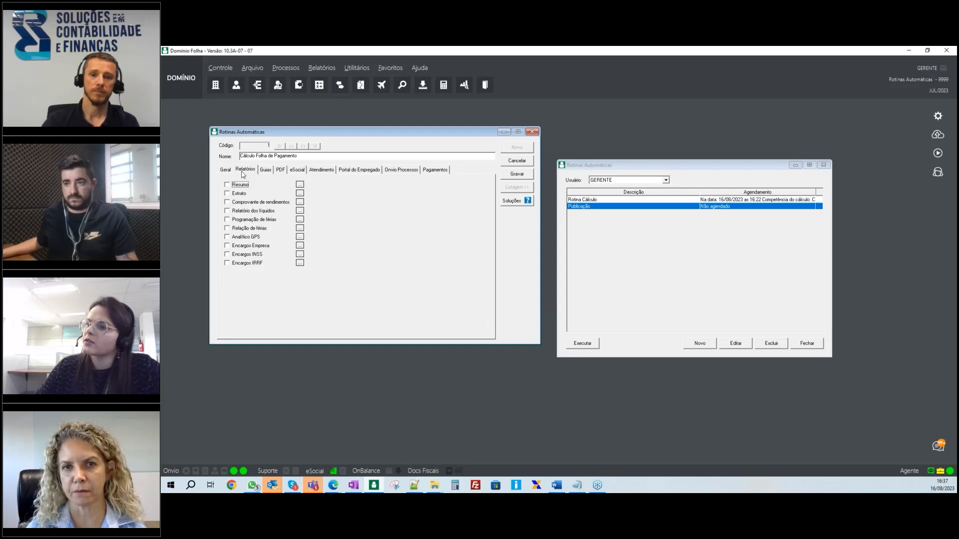
click(227, 220)
click(227, 220)
click(515, 160)
Step: Check the data options of the Programação de férias report in the Publicação da Folha routine
click(313, 146)
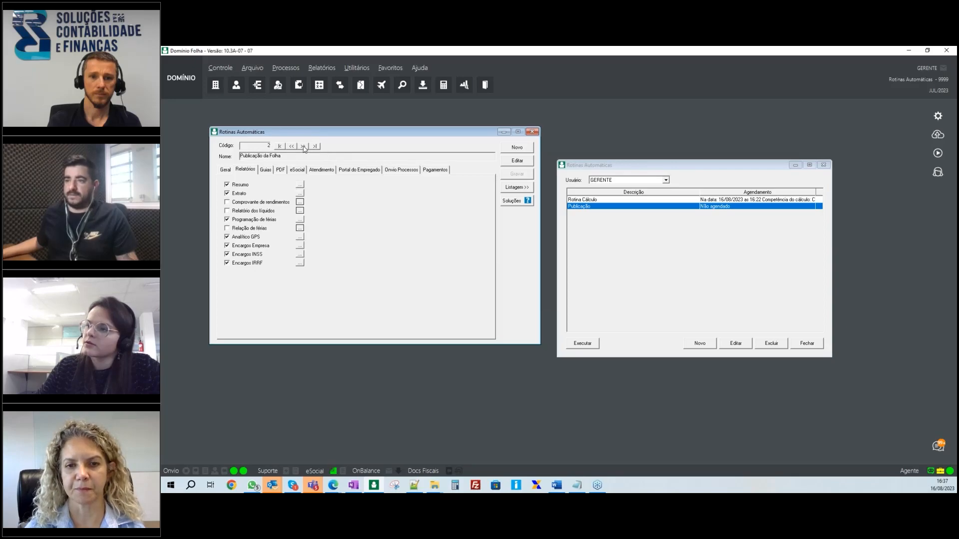
click(299, 220)
drag(482, 167, 428, 189)
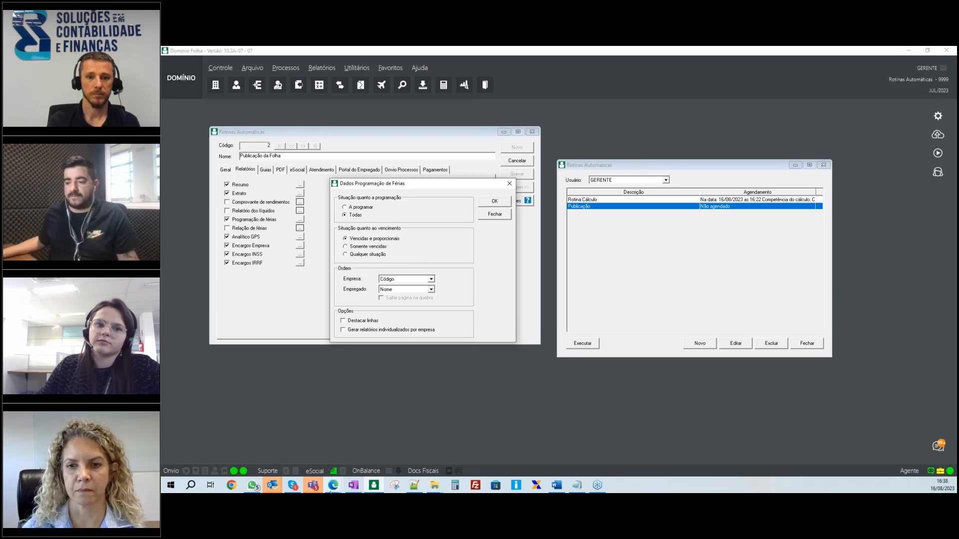
Step: Switch to the Portal do Cliente and look through the Pessoal and Administrativo folders for the published vacation schedule document
mouse_move(333, 484)
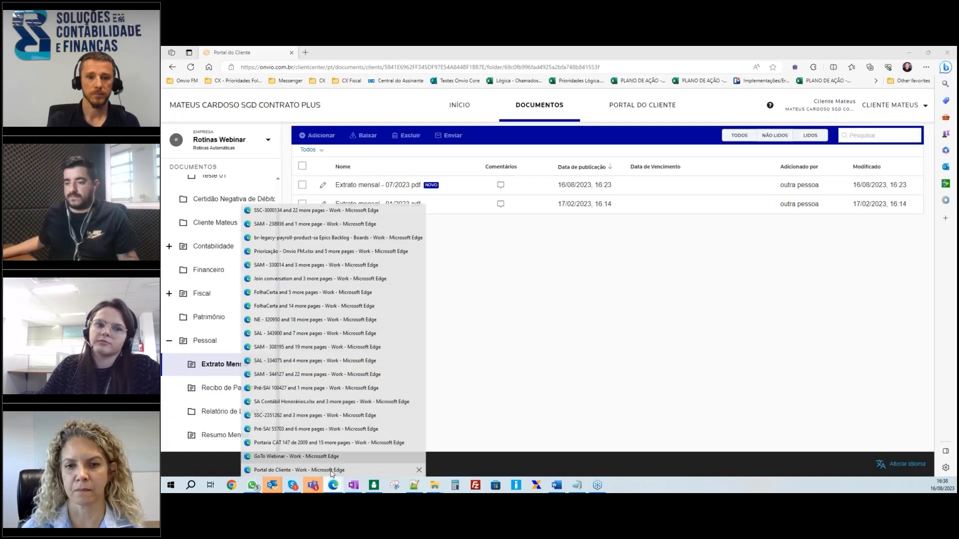
click(331, 471)
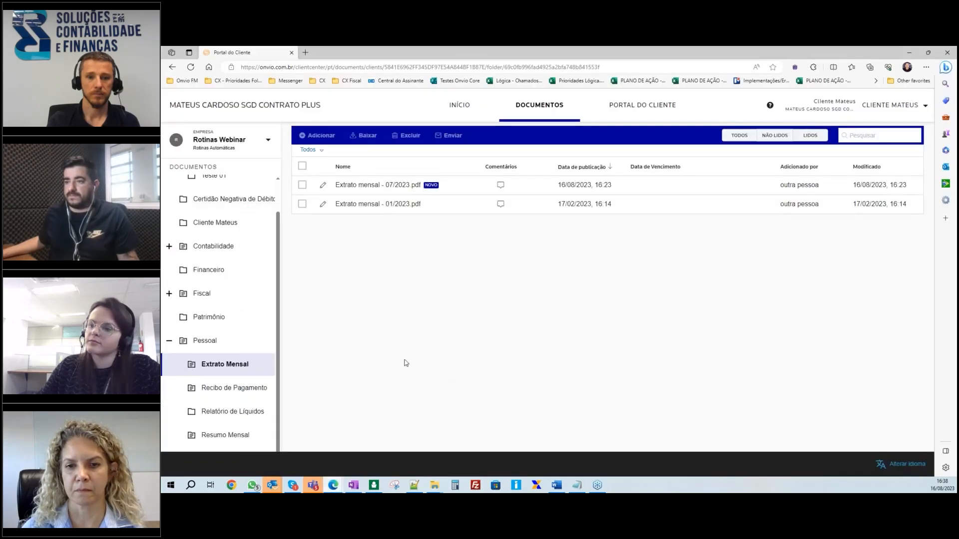
click(212, 392)
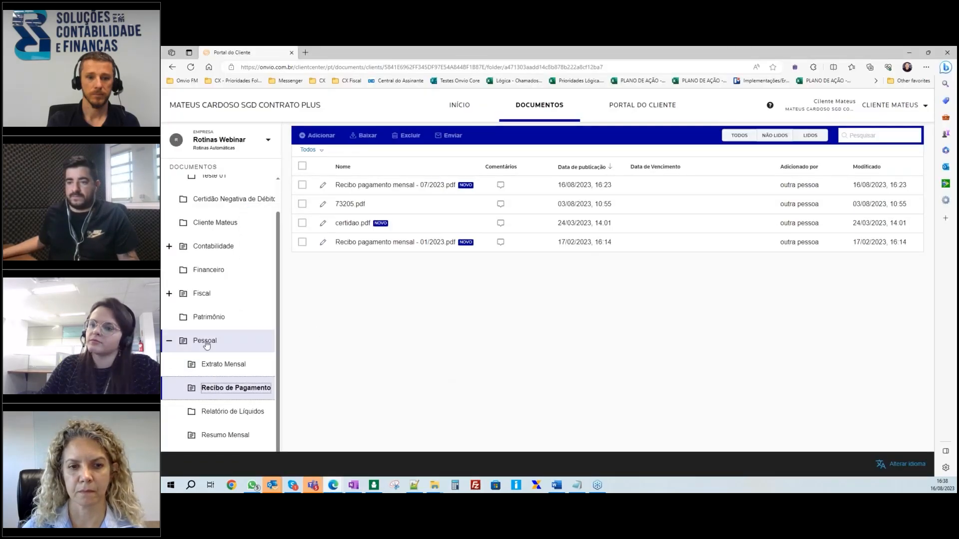
click(206, 345)
click(206, 364)
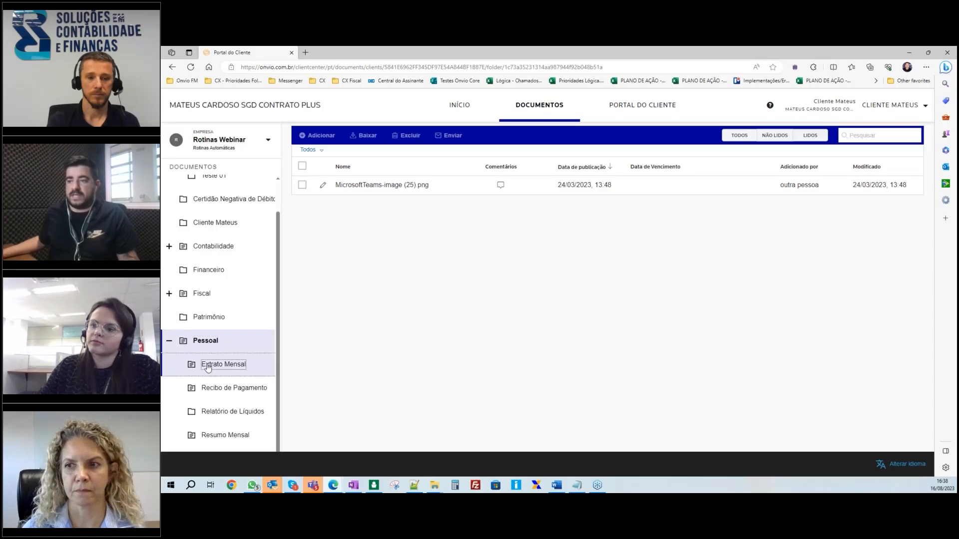
click(211, 380)
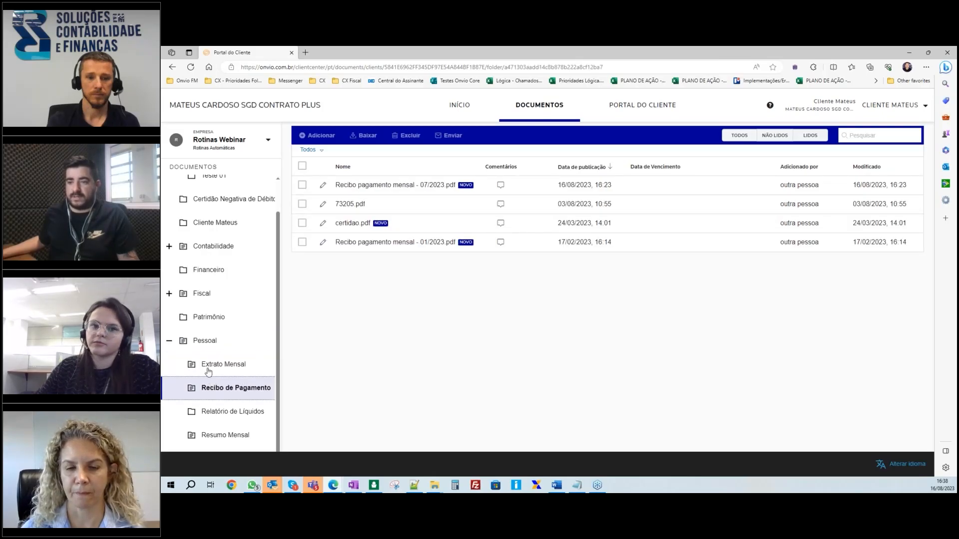
scroll(212, 293, up, 1)
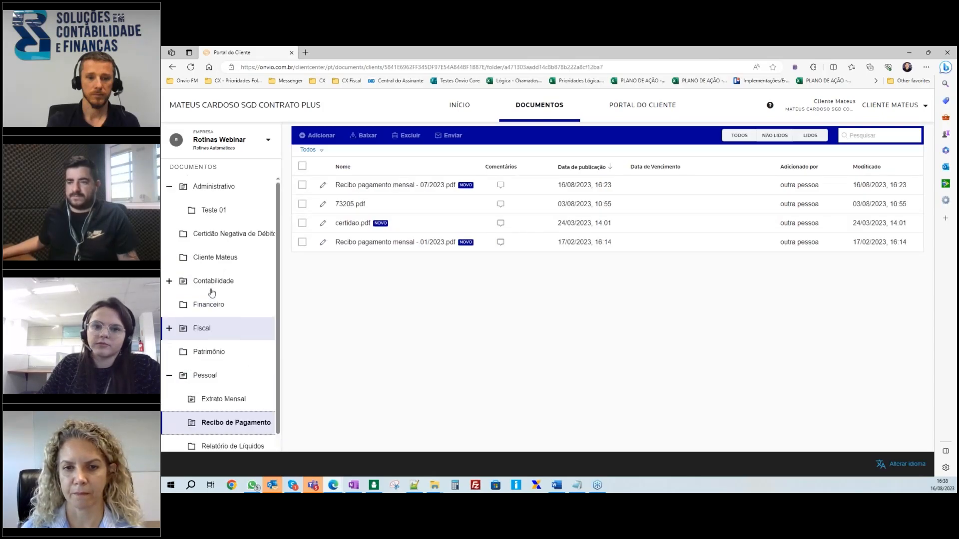
click(214, 187)
scroll(216, 370, down, 1)
click(248, 390)
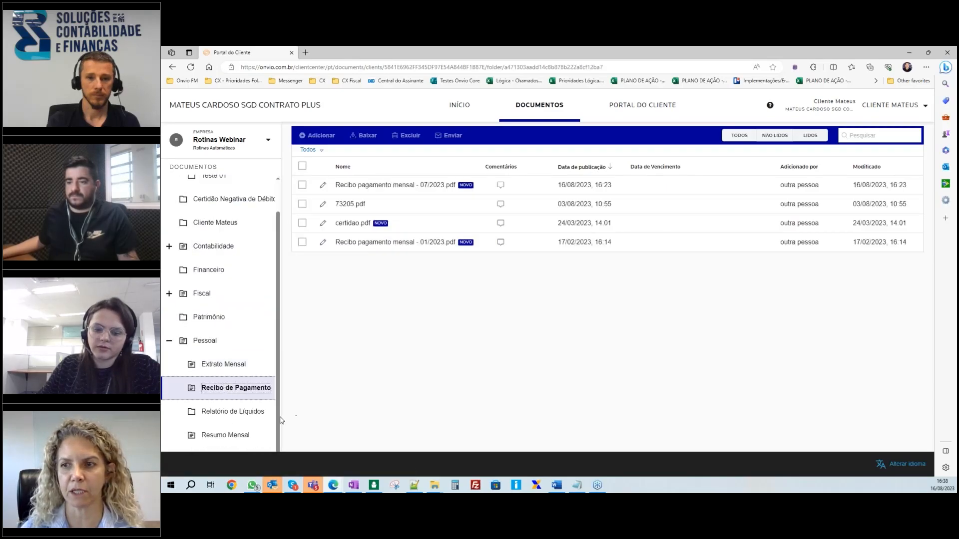
click(233, 412)
click(227, 439)
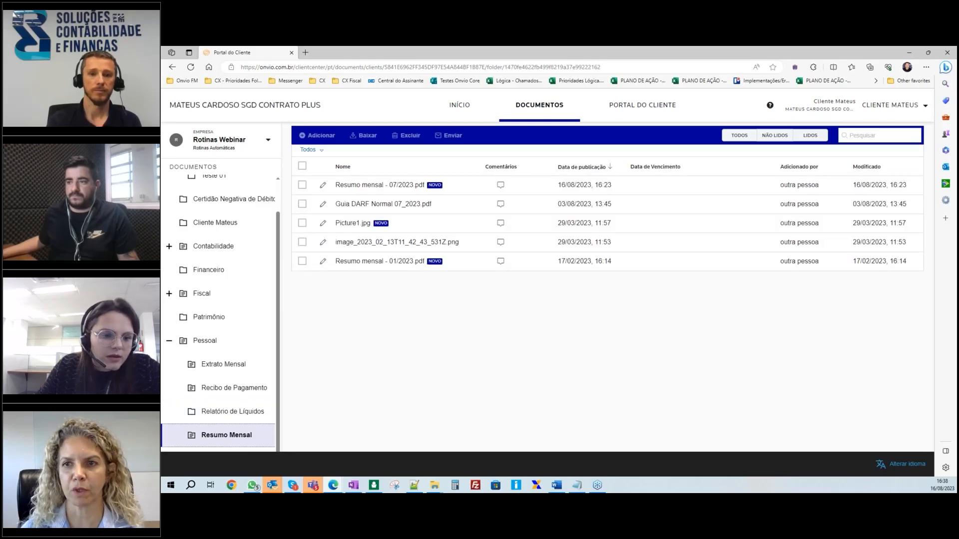
click(227, 368)
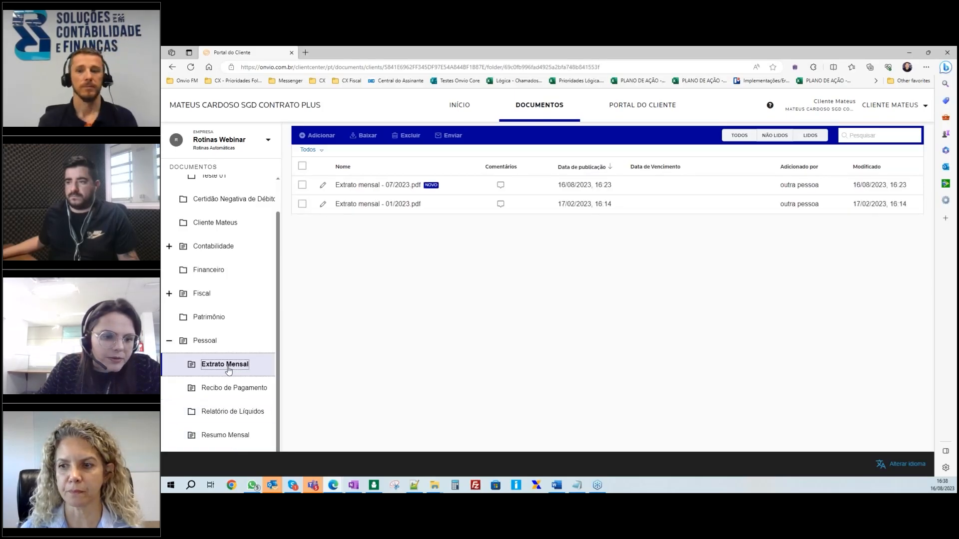
Step: Return to Domínio Folha, close the vacation report options and start a new routine named Programação de férias
click(374, 485)
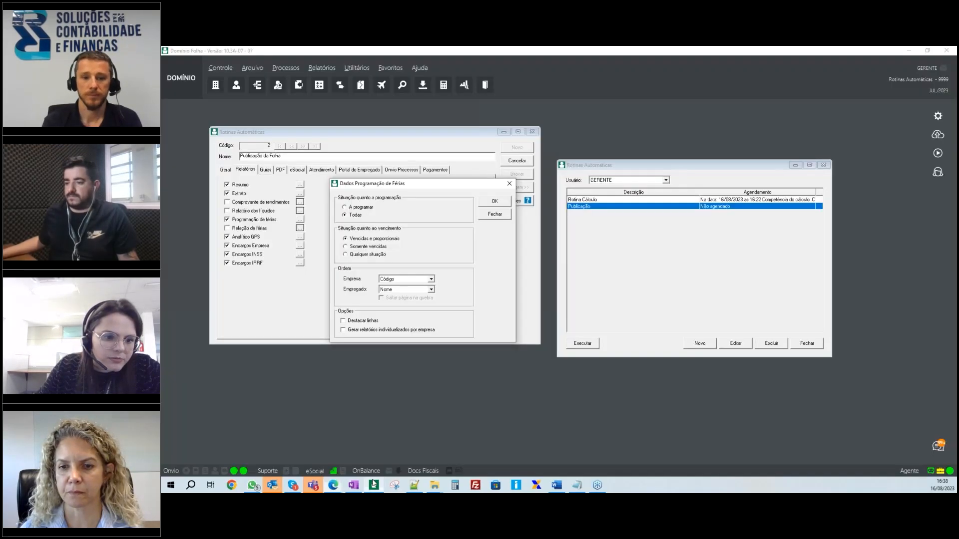
click(496, 215)
key(alt+n)
text(Programação de férias)
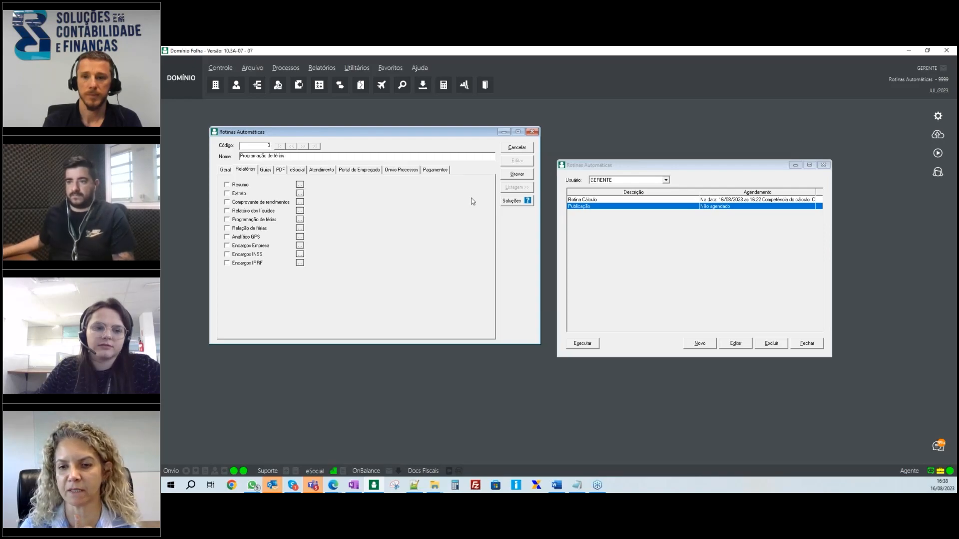
Step: Include the Programação de férias report with Destacar linhas enabled in the new routine and save it
click(232, 219)
click(301, 220)
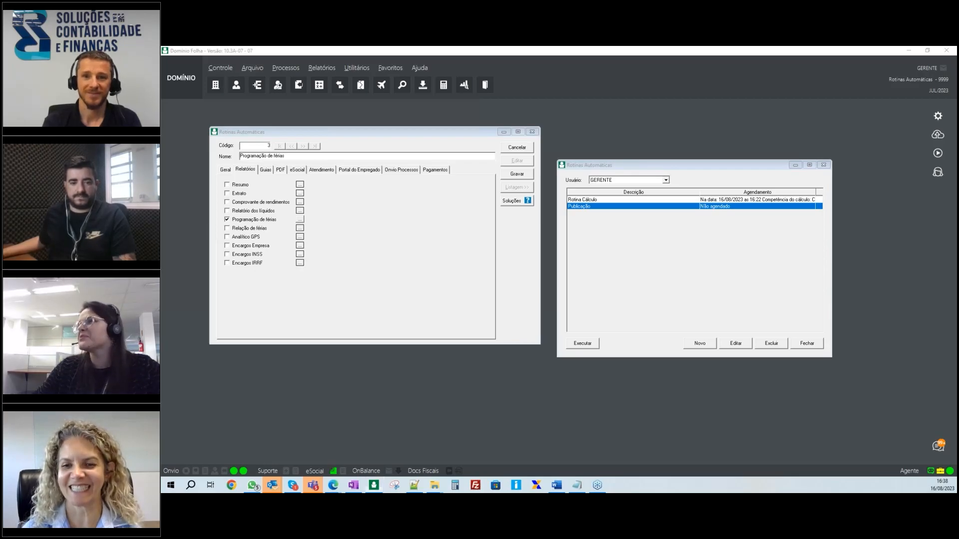
drag(606, 171, 503, 166)
click(435, 295)
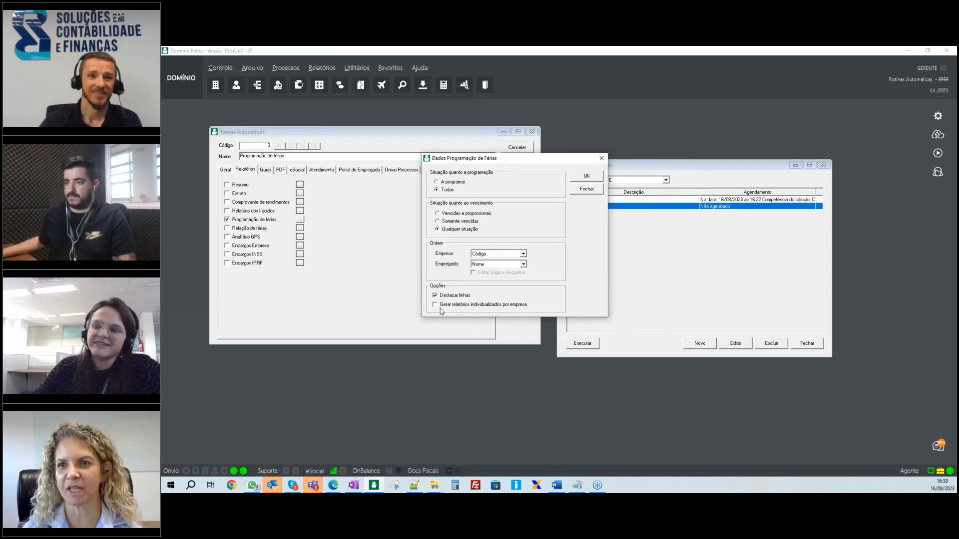
click(582, 178)
click(518, 174)
key(Escape)
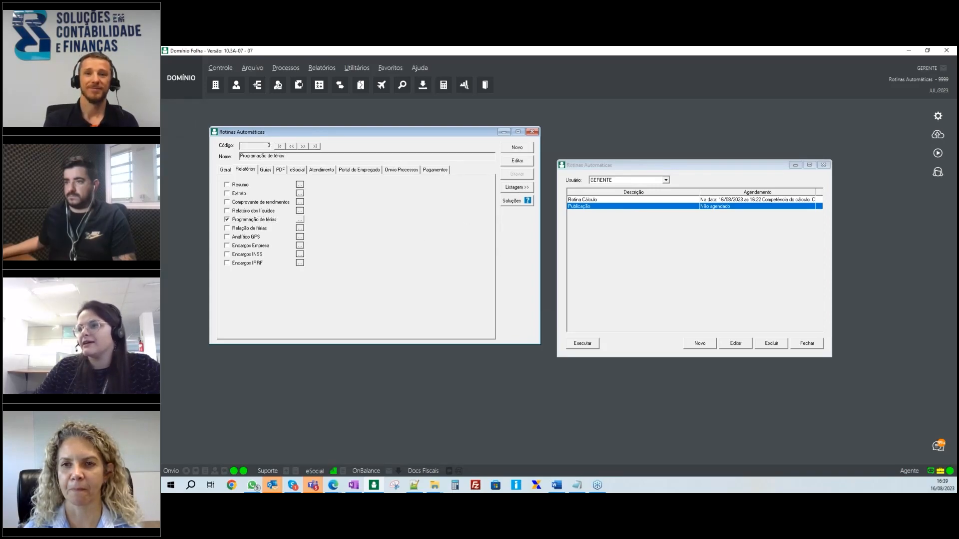
Step: Create a new schedule entry for the GERENTE user with the description Programação de Férias
drag(309, 136, 315, 132)
drag(612, 167, 610, 142)
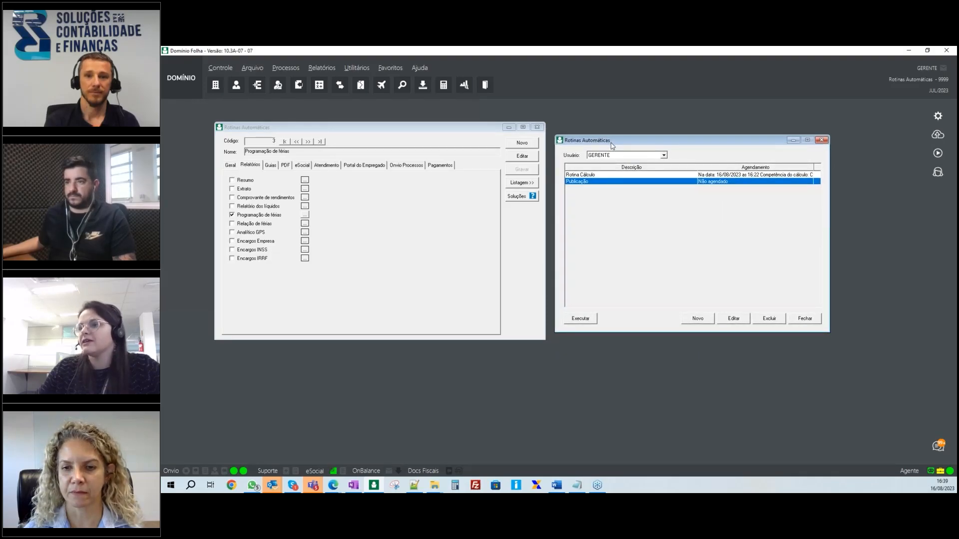
click(695, 323)
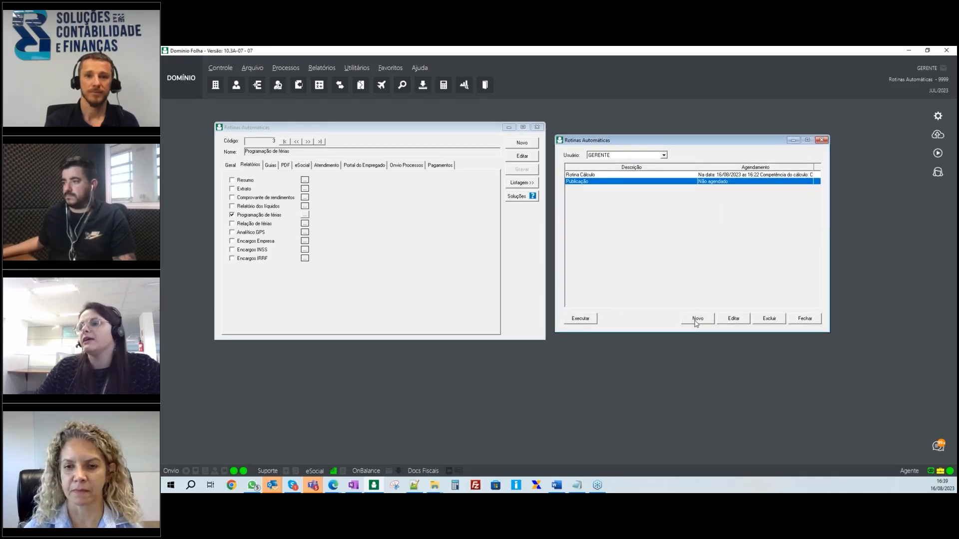
text(Programaç)
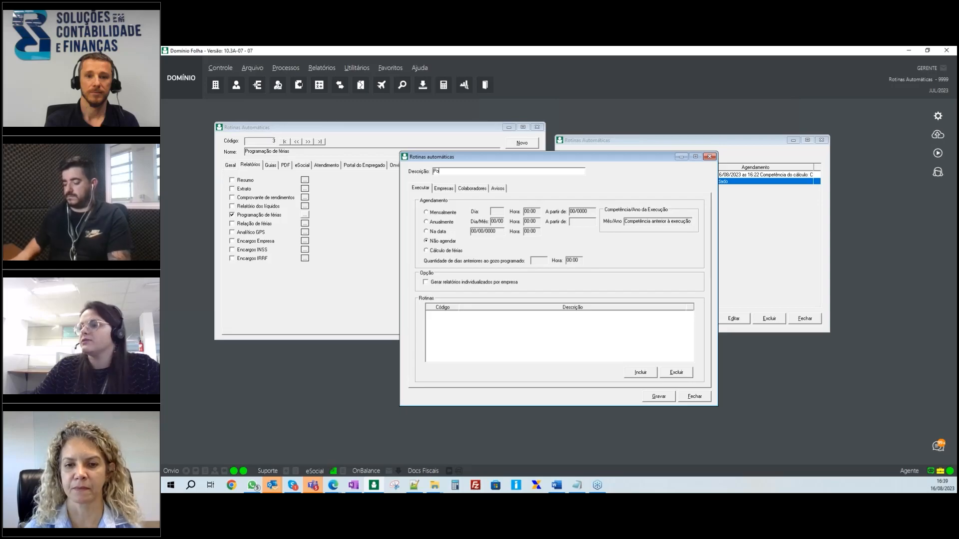
key(BackSpace)
key(BackSpace)
key(BackSpace)
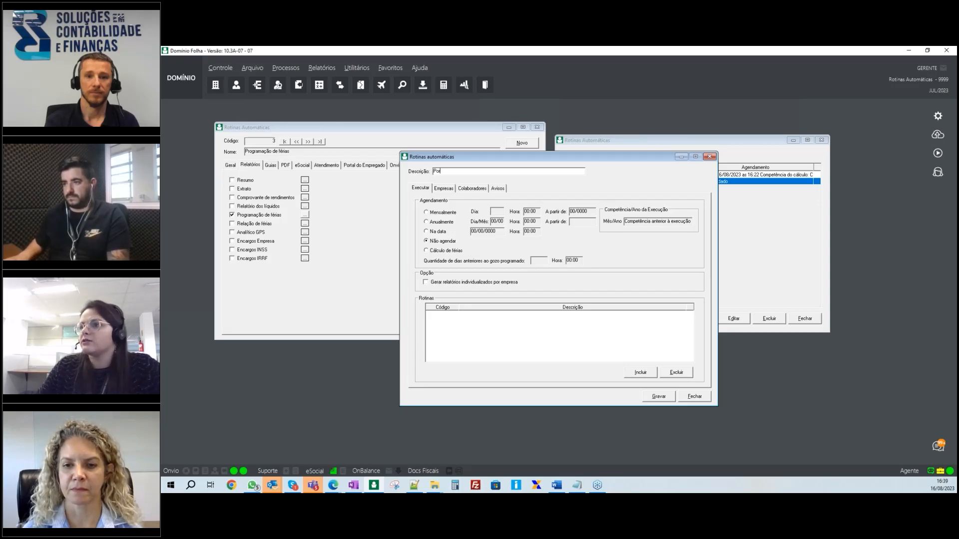
text(ro)
text(rog)
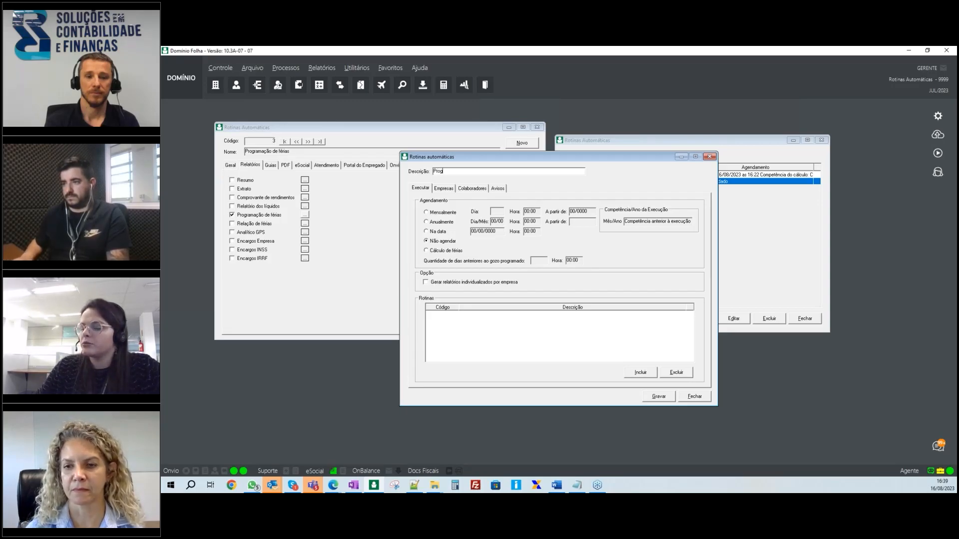
text(ramação de Férias)
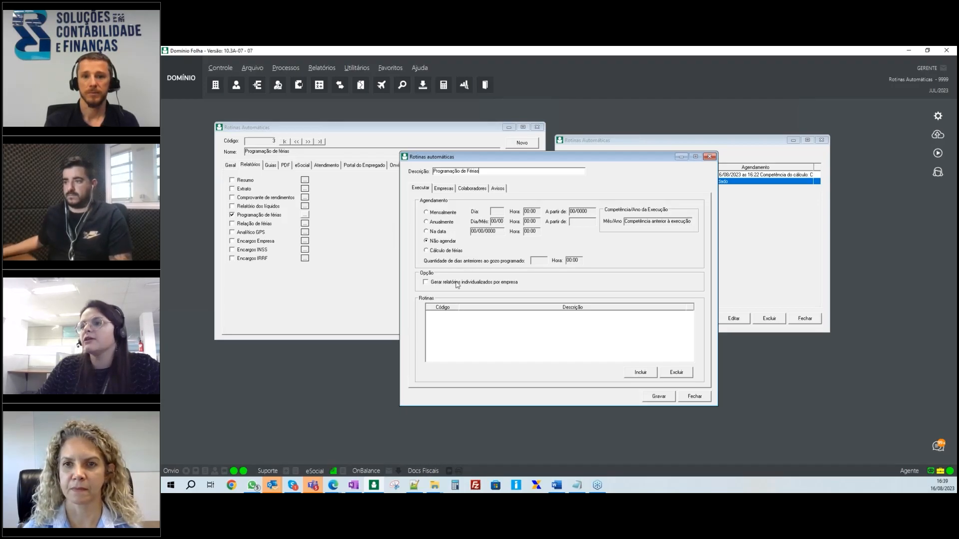
Step: Include routine 3 in the Programação de Férias schedule, select the company Rotinas Automáticas II and save it
click(640, 372)
text(3)
key(Return)
click(669, 399)
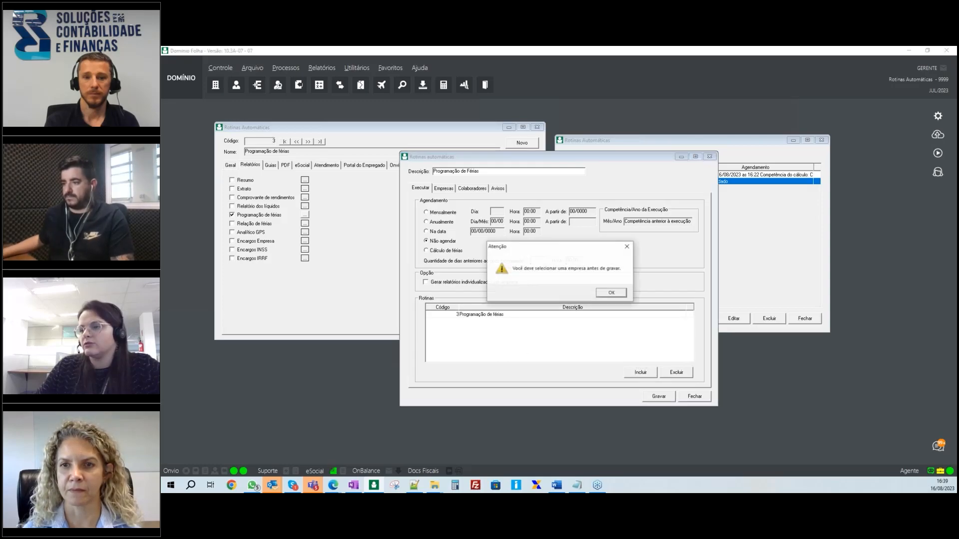
click(608, 294)
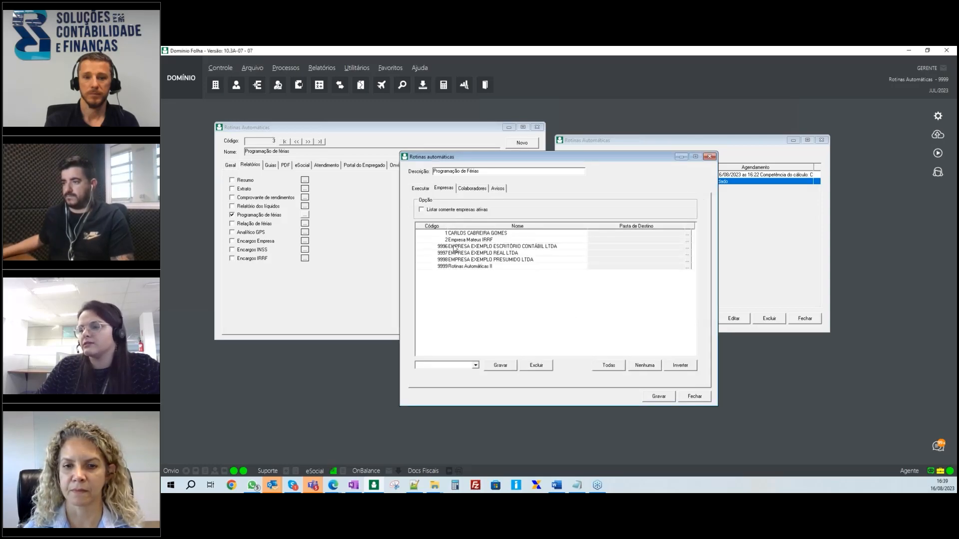
click(460, 267)
click(648, 394)
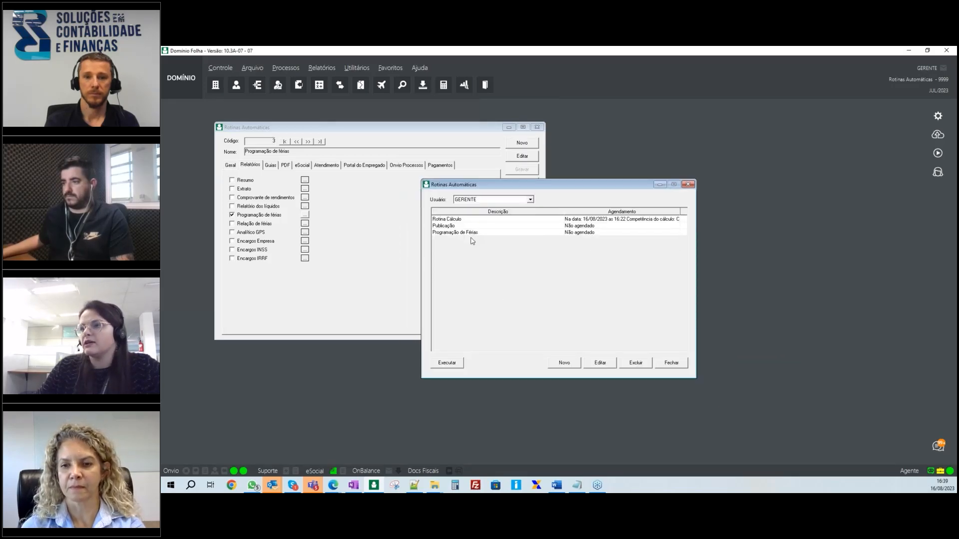
Step: Execute the Programação de Férias schedule manually and close the generated report
click(474, 234)
drag(561, 188, 682, 141)
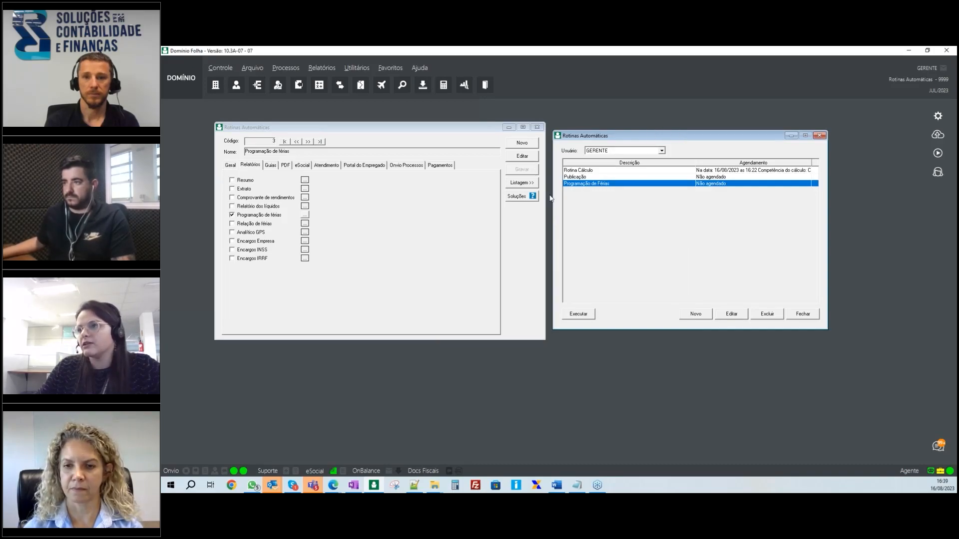
click(582, 318)
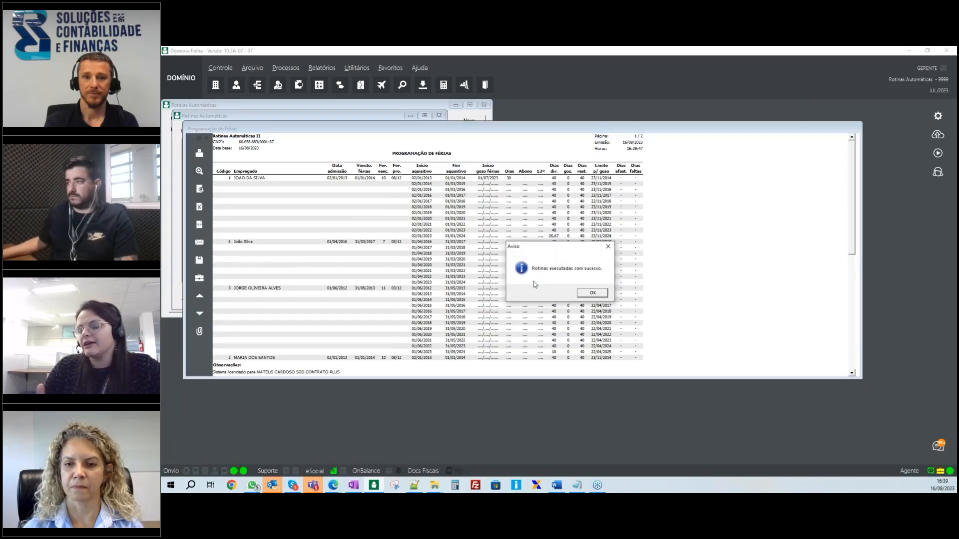
click(593, 293)
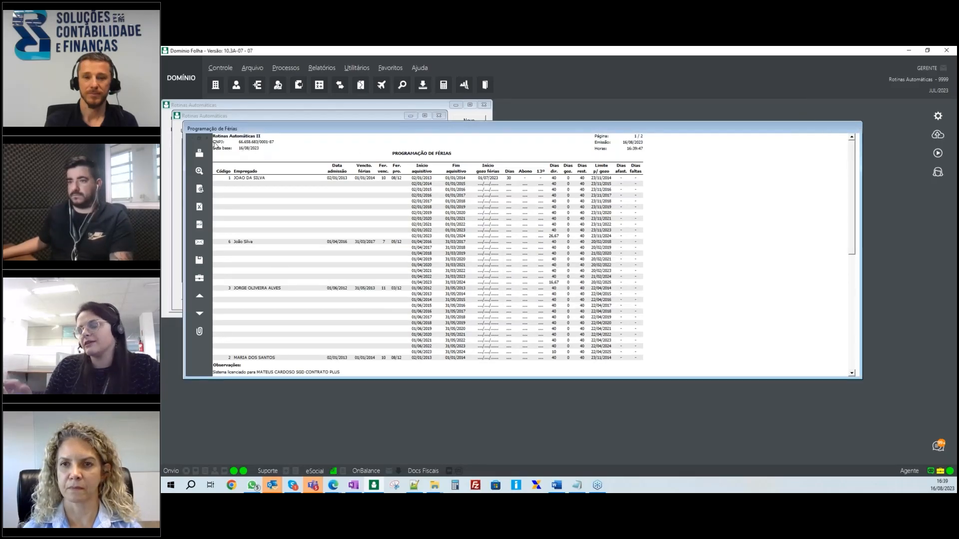
click(206, 140)
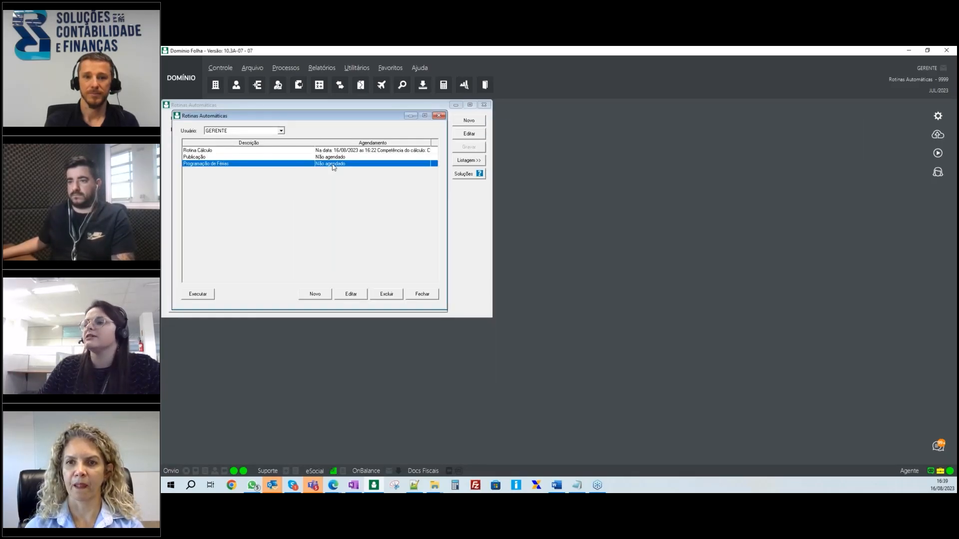
Step: Enable Programação de Férias in the Atendimento publication options of the Programação de férias routine
drag(302, 118, 628, 165)
click(276, 143)
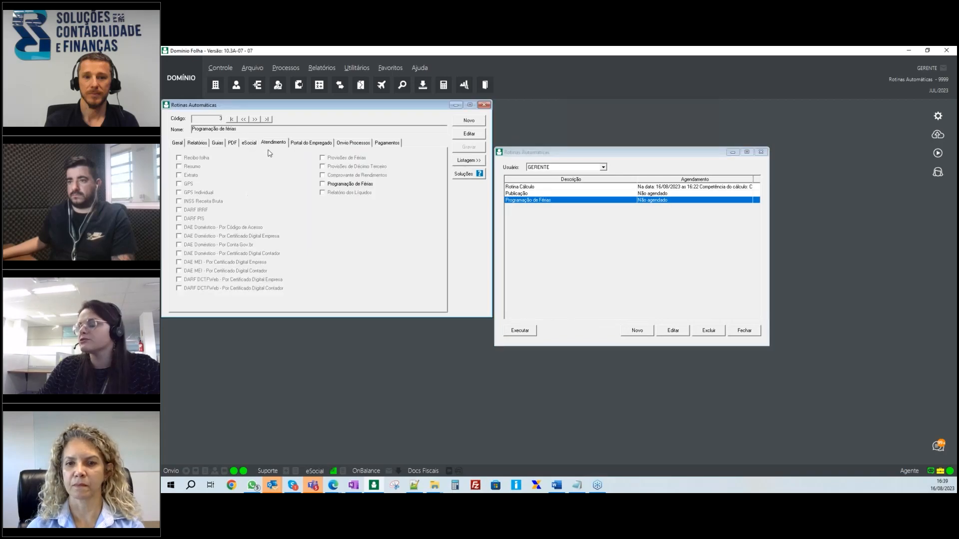
click(322, 184)
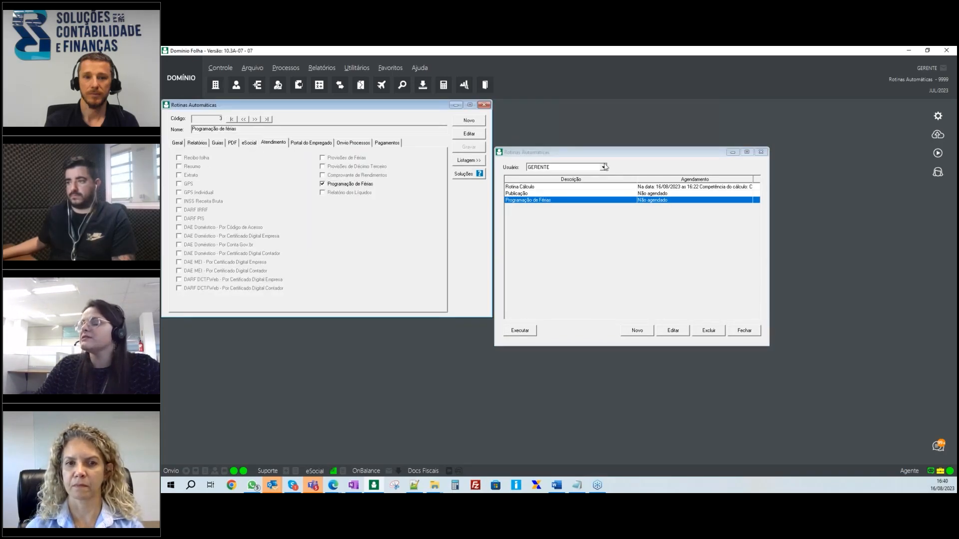
Step: Run the Programação de Férias schedule again with publication enabled and close the resulting report
drag(602, 156, 607, 131)
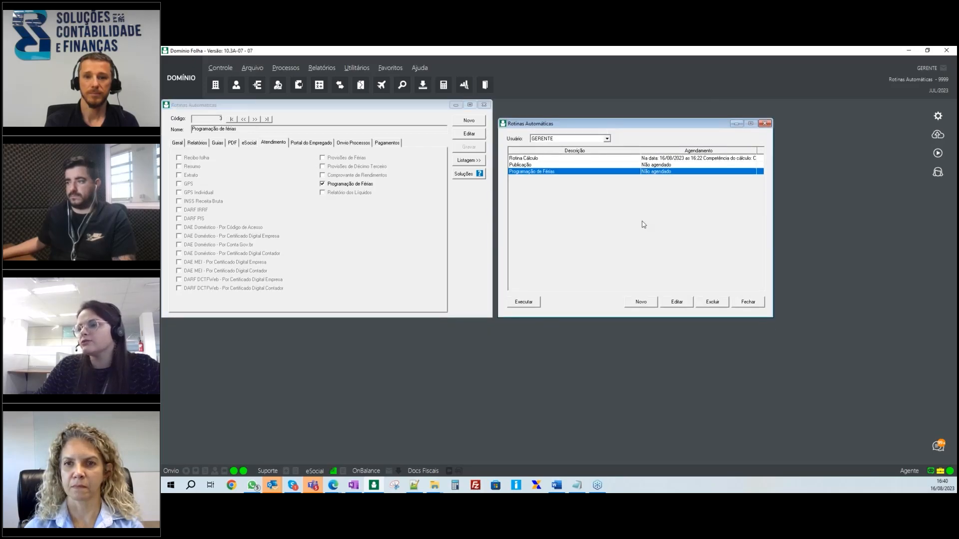
click(523, 303)
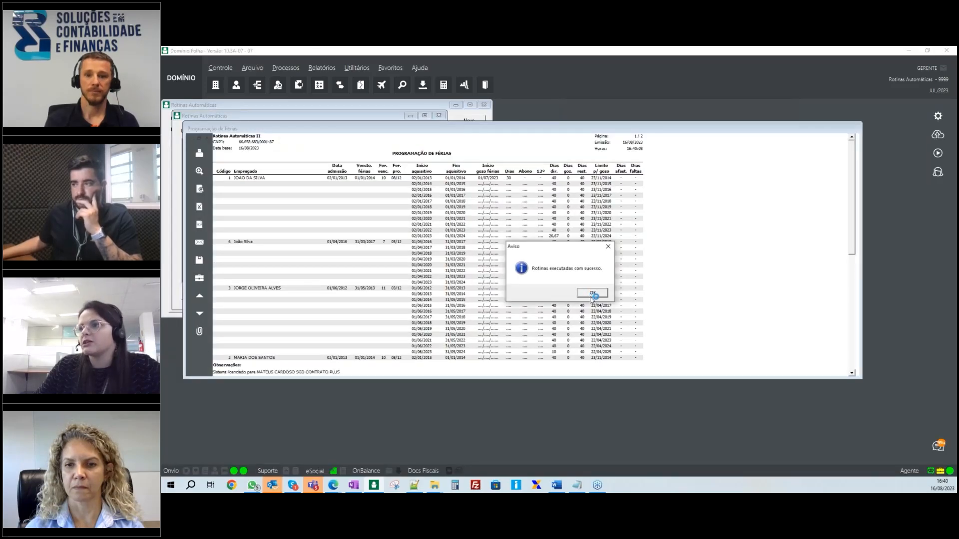
click(592, 293)
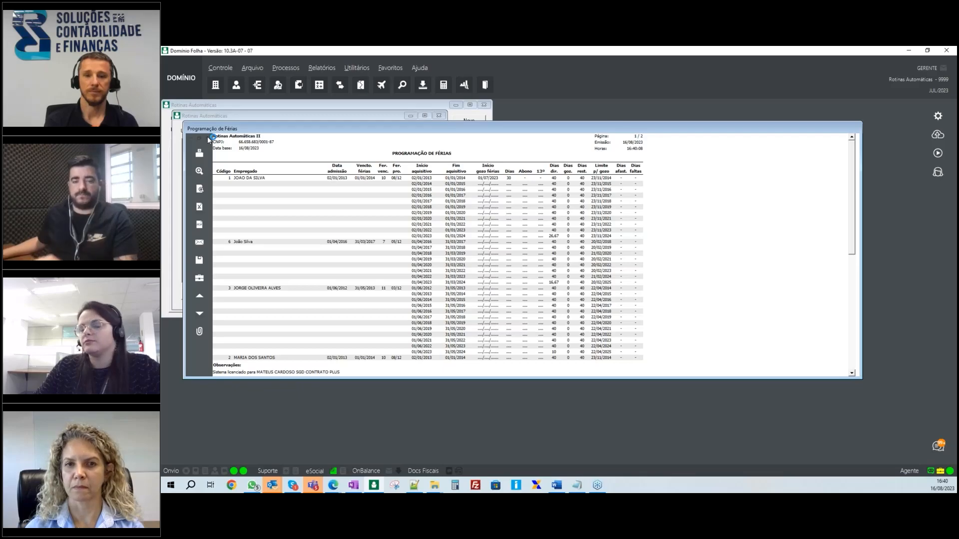
click(207, 139)
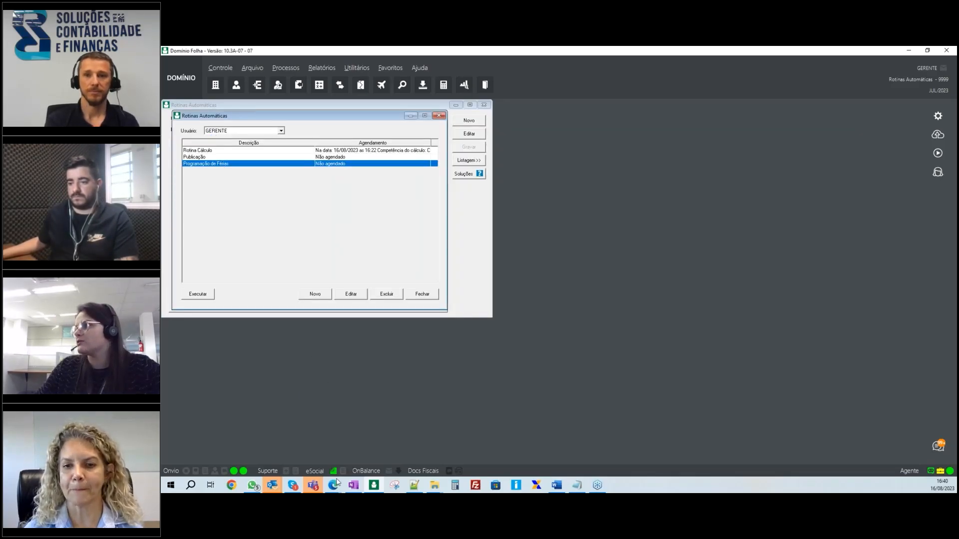
Step: Switch to the Portal do Cliente and look for the vacation schedule in the Administrativo folder, the Pessoal folder and the Pessoal subfolders
click(334, 469)
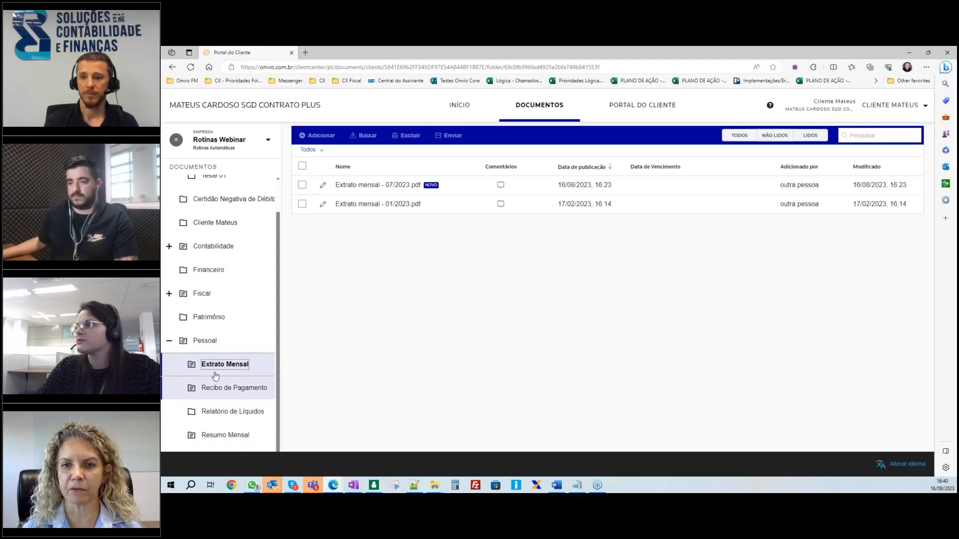
click(205, 341)
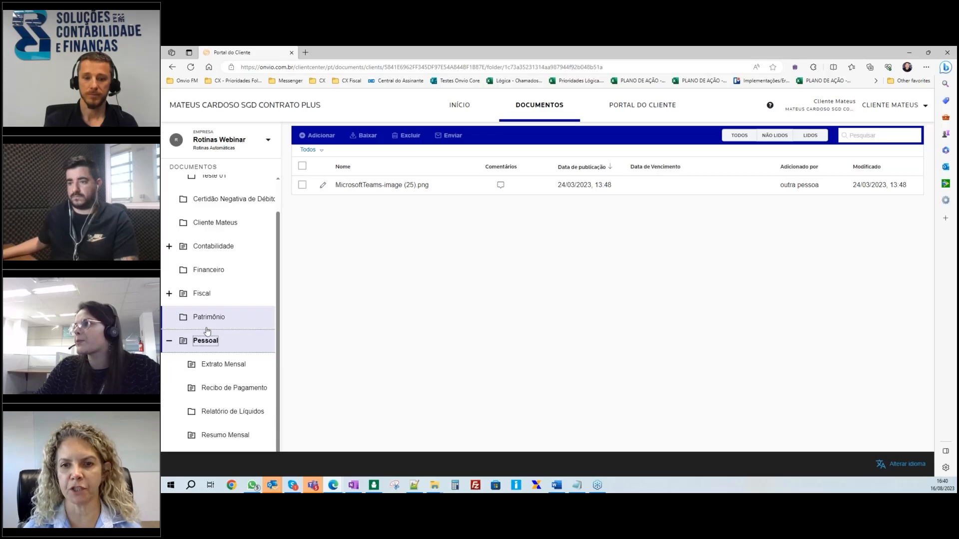
scroll(215, 200, up, 2)
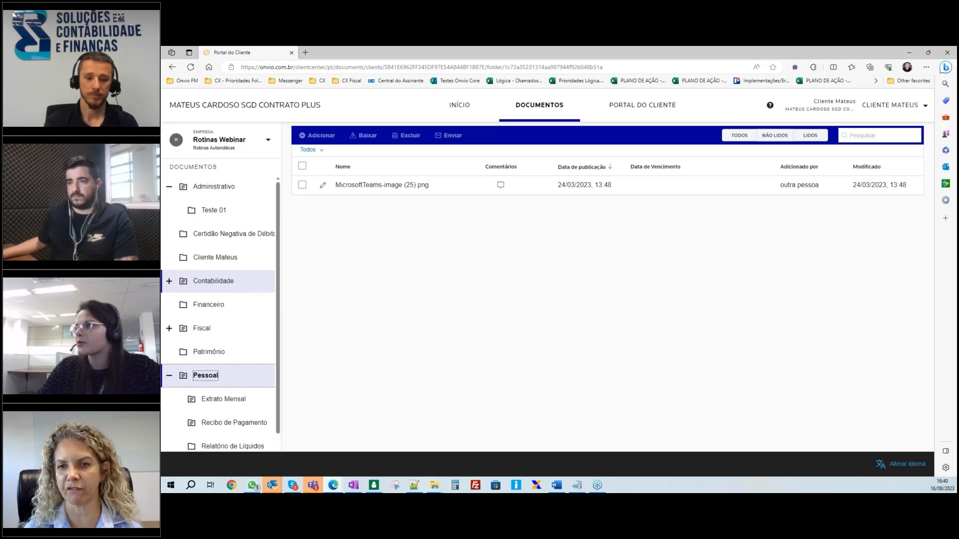
click(215, 186)
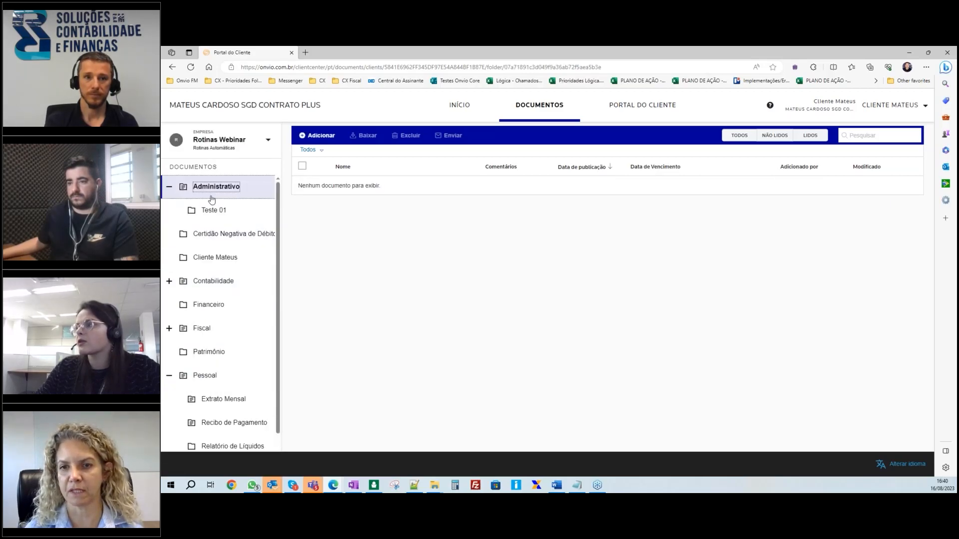
scroll(219, 325, down, 1)
click(220, 399)
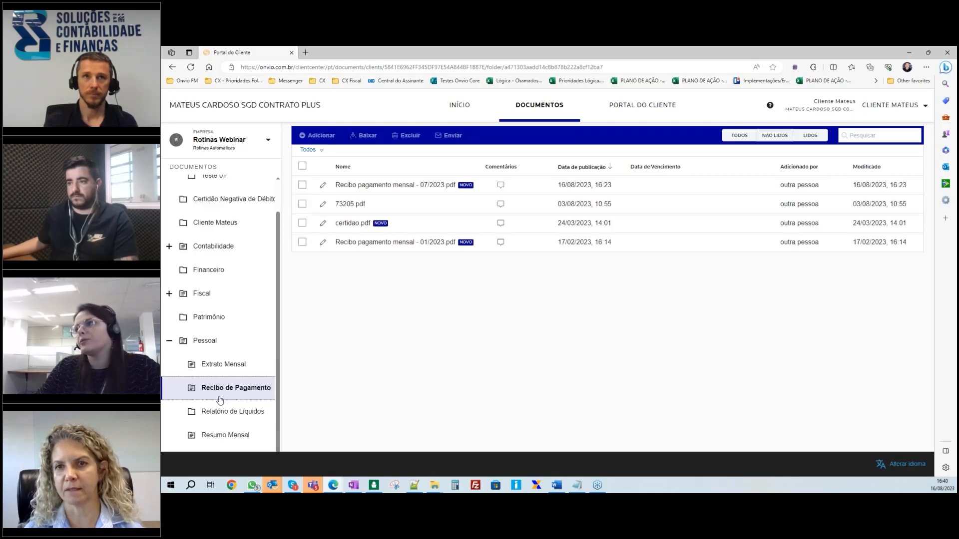
click(222, 369)
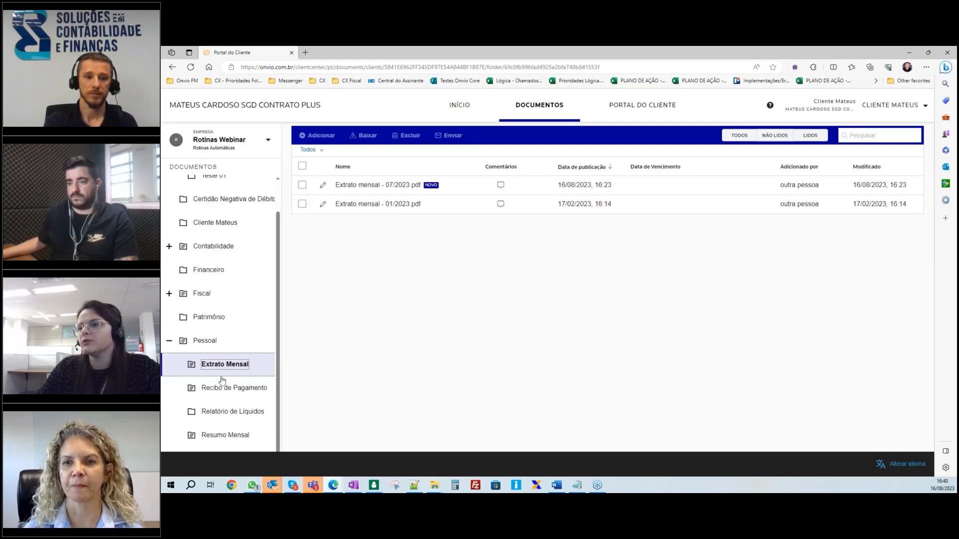
click(220, 435)
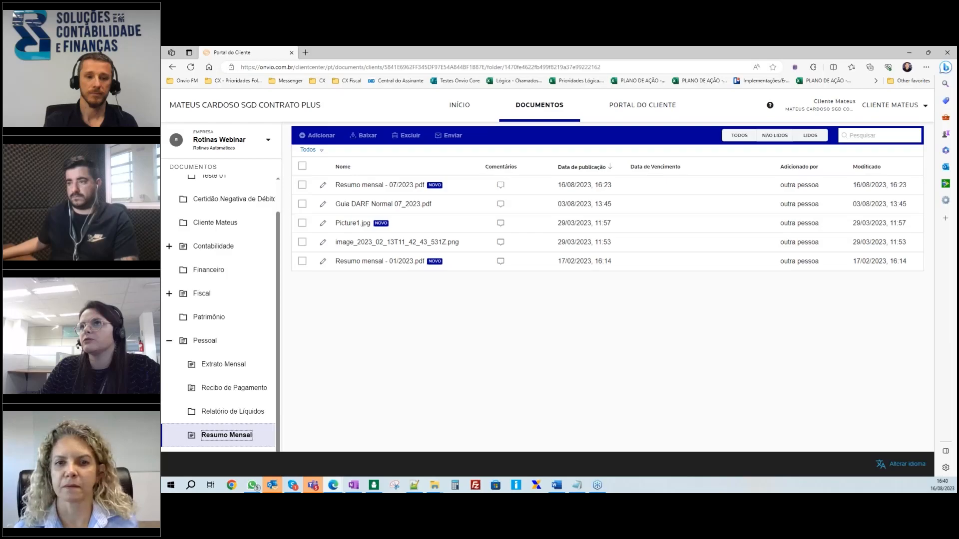
Step: Check the unread documents on the portal's home page, and look for the vacation schedule's folder under Pessoal
click(458, 105)
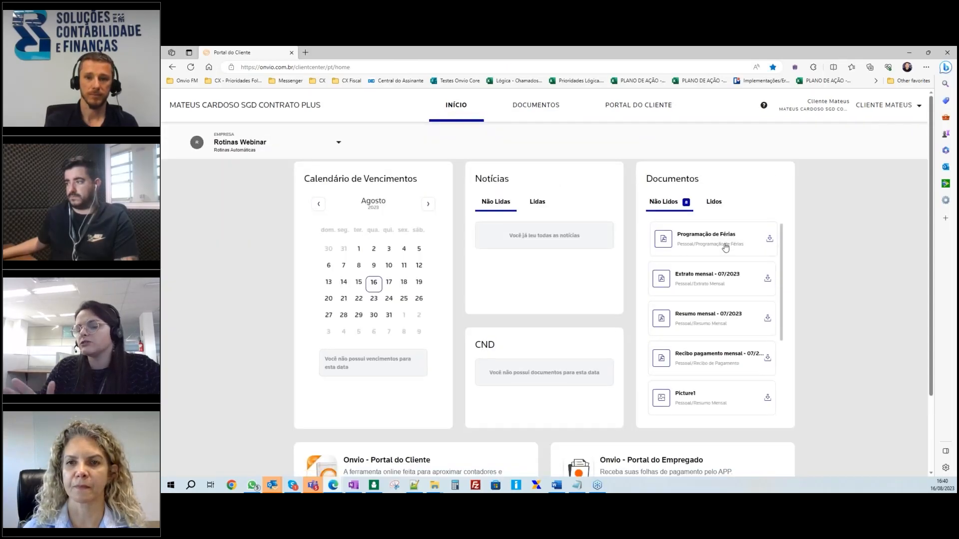
click(549, 106)
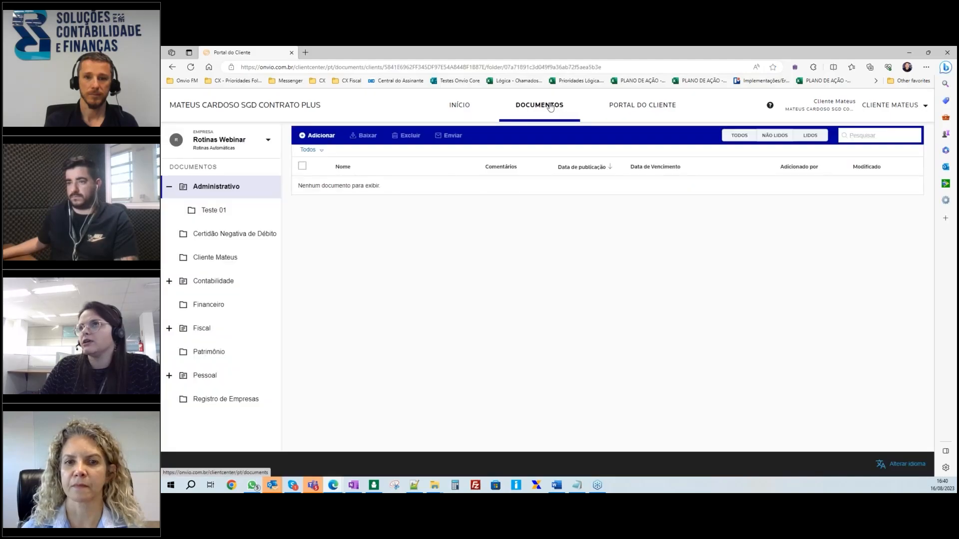
click(195, 378)
scroll(195, 380, down, 1)
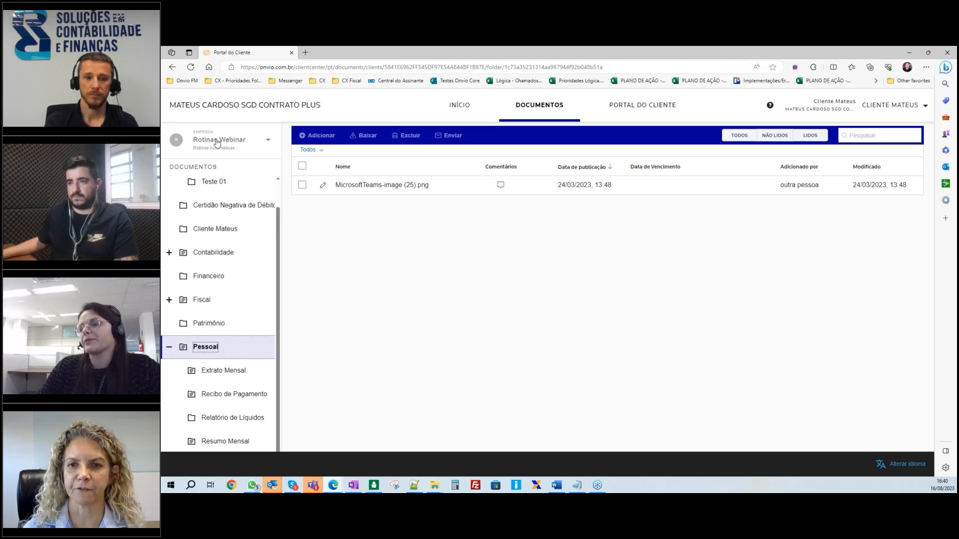
Step: Open the unread Programação de Férias document from the home page, recheck the Pessoal folder and return to the home page
click(460, 106)
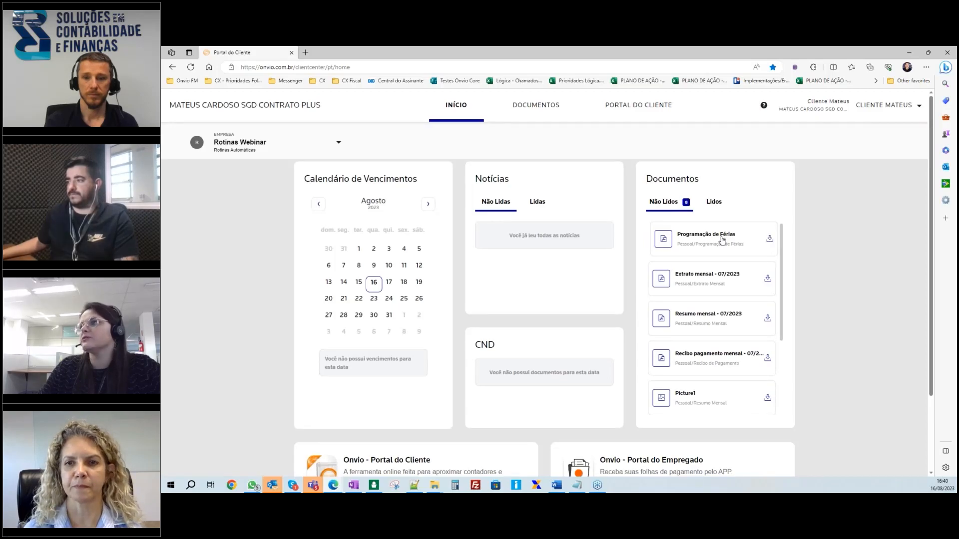
click(662, 240)
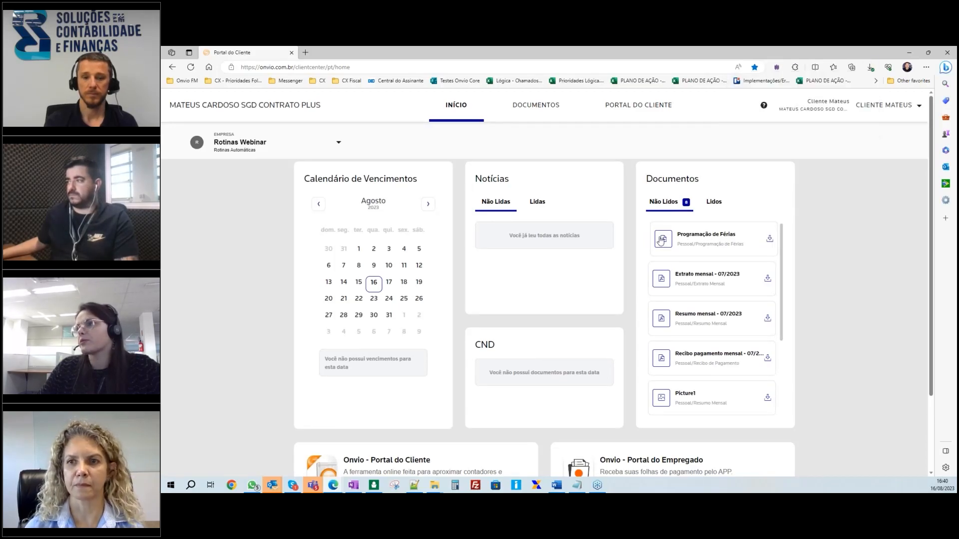
click(533, 106)
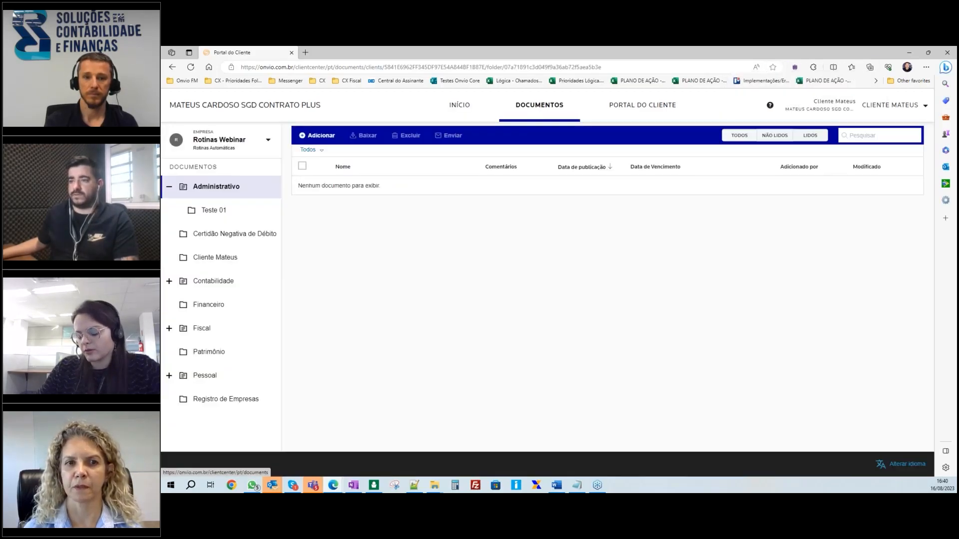
click(204, 375)
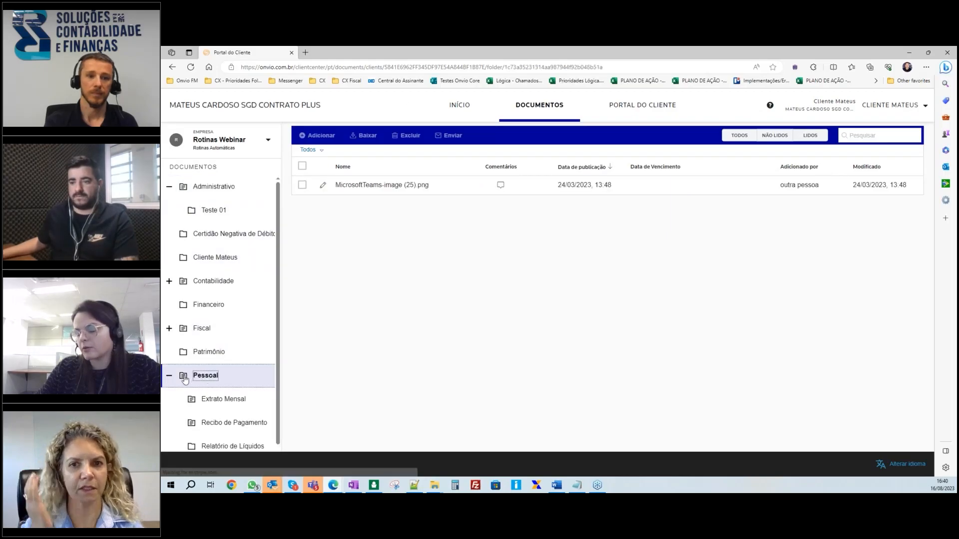
click(205, 347)
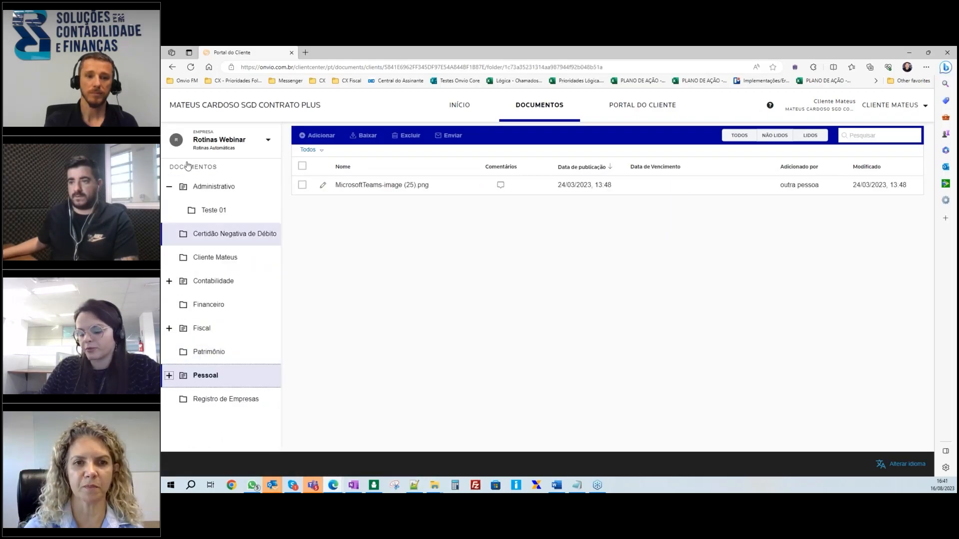
click(460, 106)
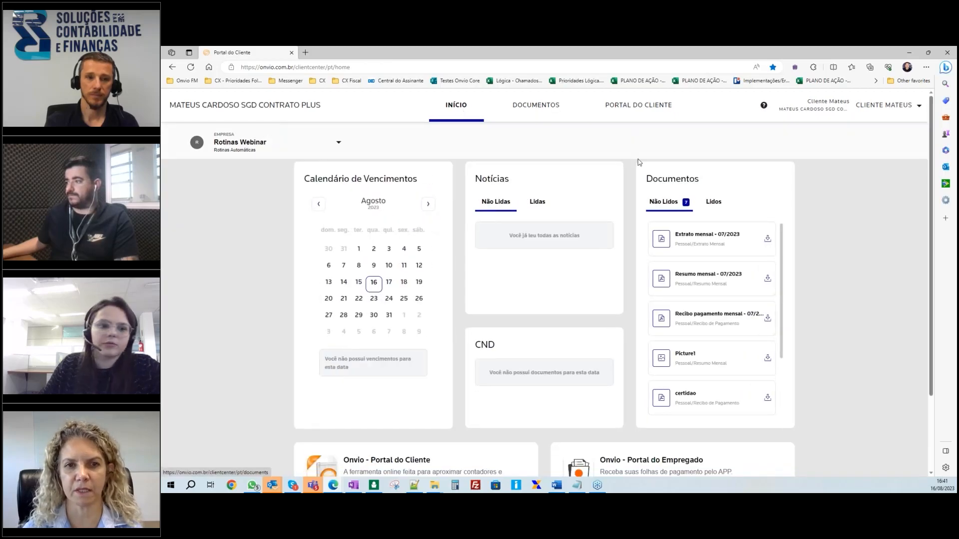
Step: Check the read documents and the Extrato Mensal, Recibo de Pagamento and Resumo Mensal folders for the vacation schedule, then return to the home page
click(714, 203)
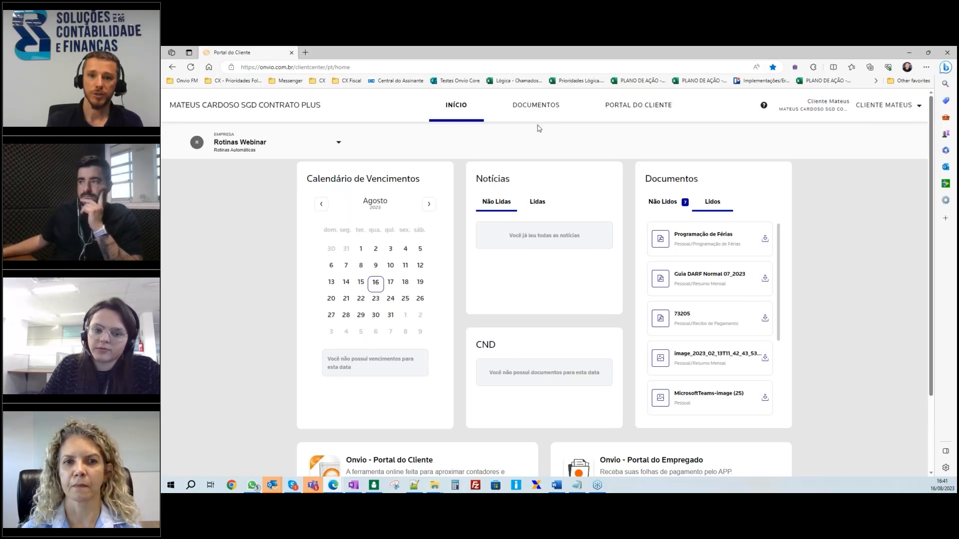
click(532, 109)
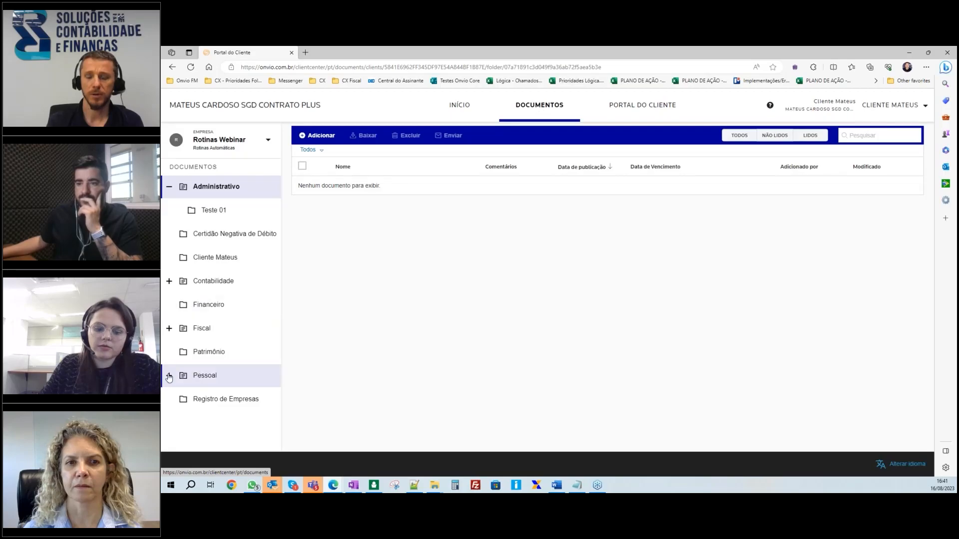
click(170, 375)
scroll(172, 383, down, 1)
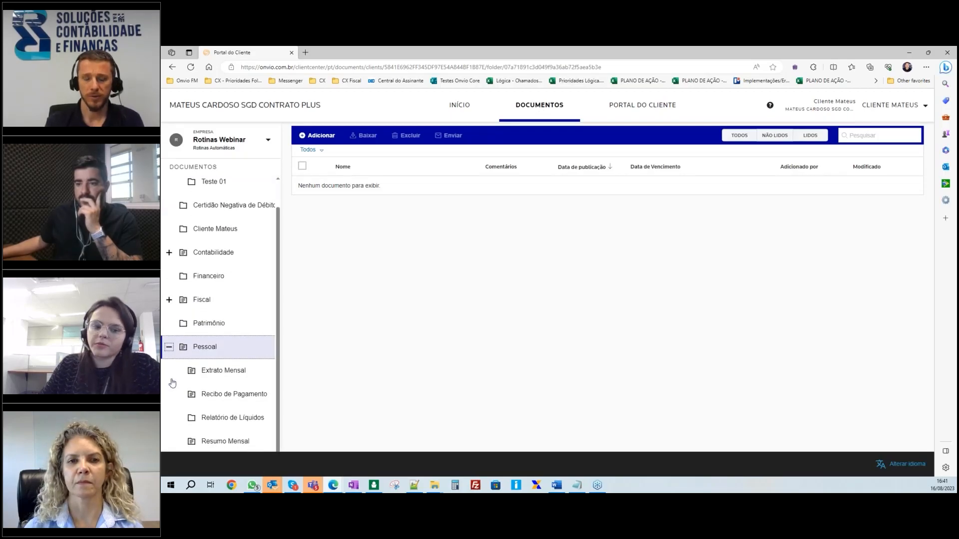
click(195, 372)
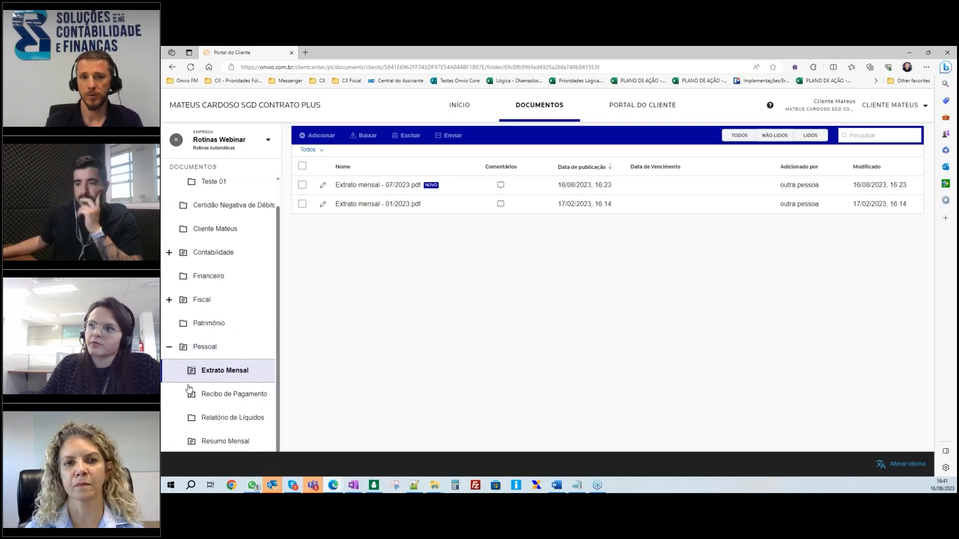
click(190, 391)
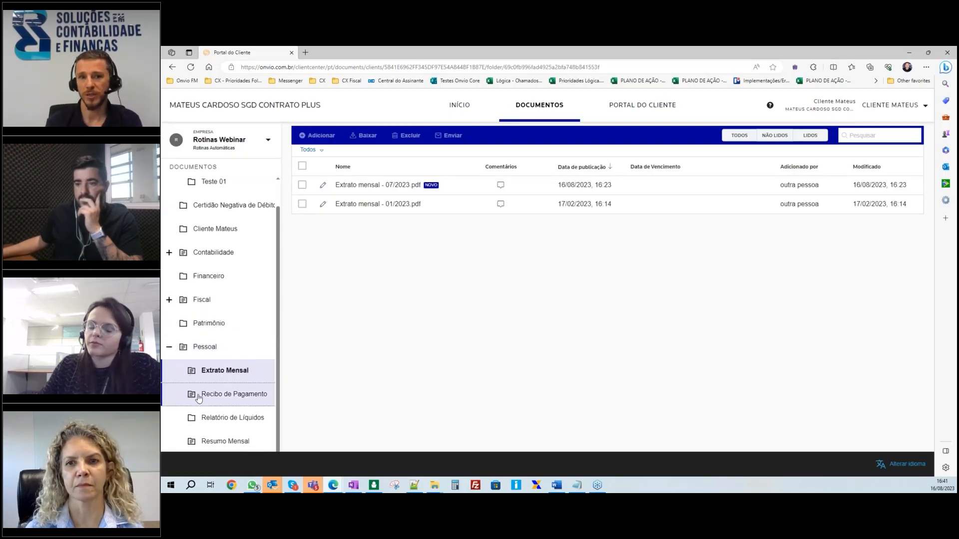
click(218, 438)
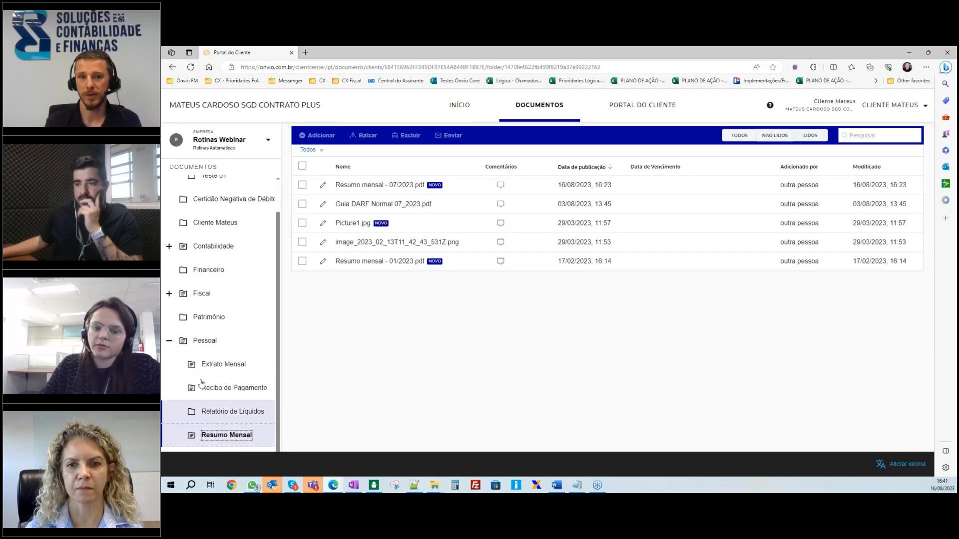
click(170, 340)
click(457, 105)
Step: Sign out of the client account and sign back in with its saved e-mail and the account password
click(889, 105)
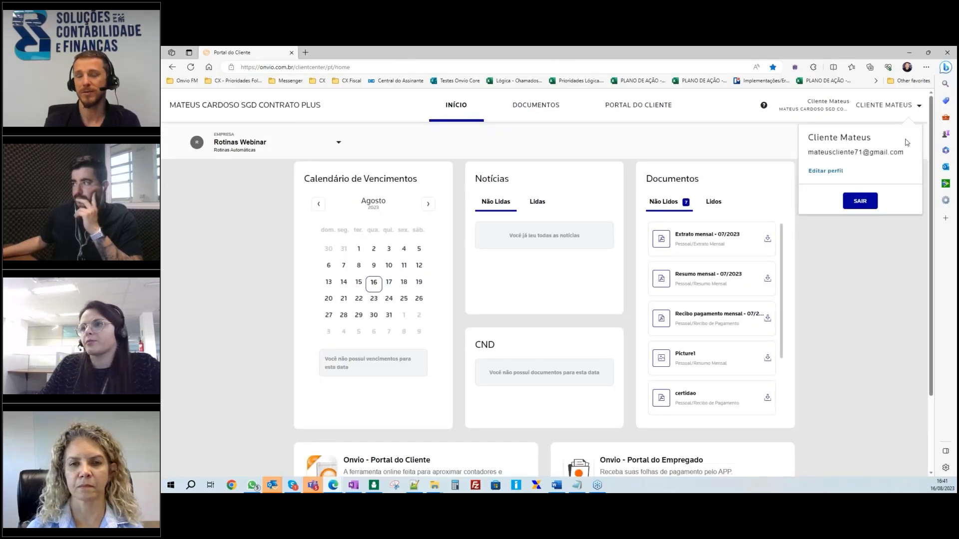
click(860, 201)
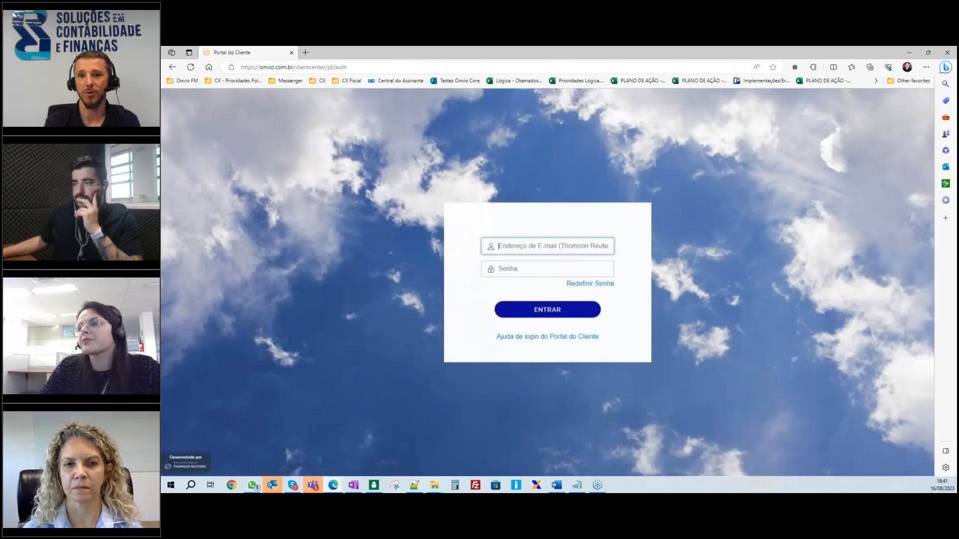
key(Down)
key(Down)
key(Return)
click(528, 271)
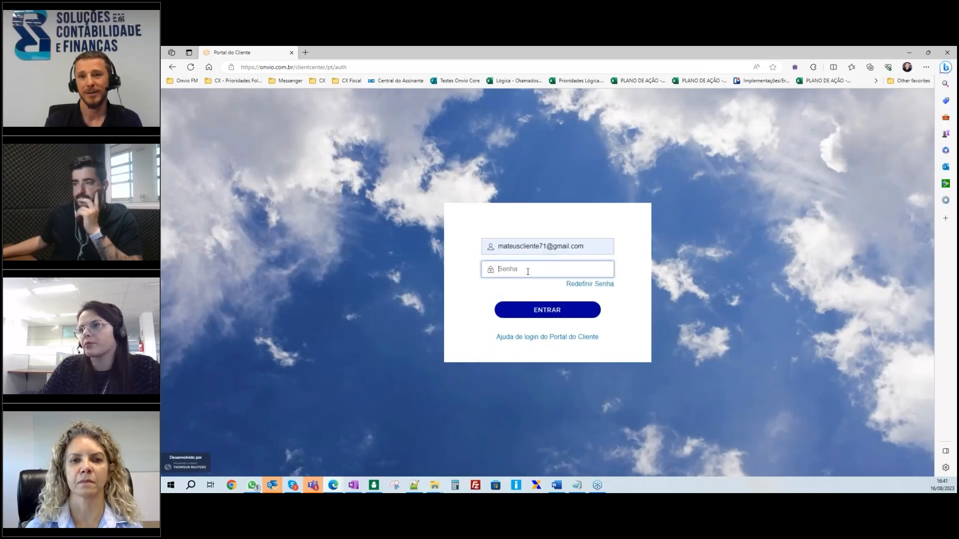
key(ctrl+v)
key(Return)
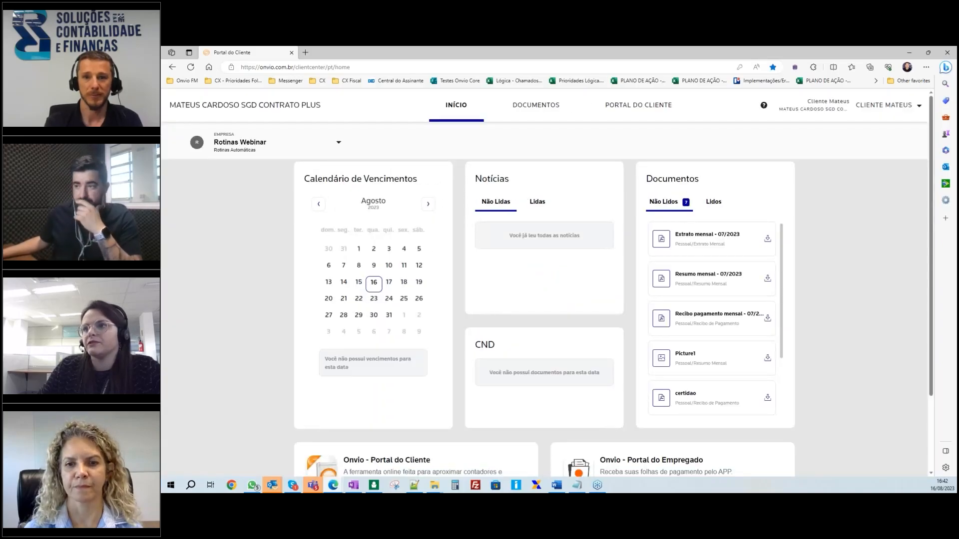
Step: Find the published vacation schedule in the Programação de Férias folder under Pessoal in the documents area
click(535, 110)
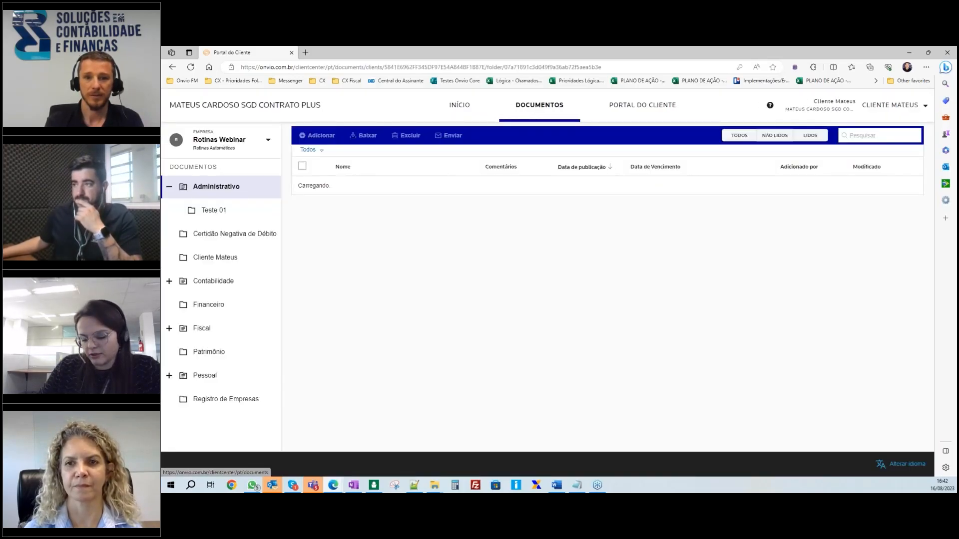
click(169, 375)
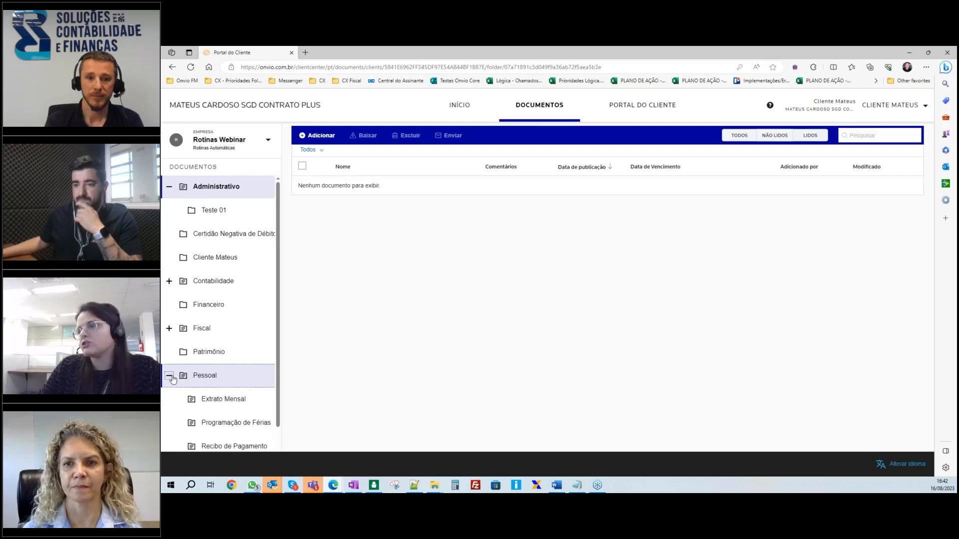
scroll(225, 400, down, 1)
click(238, 370)
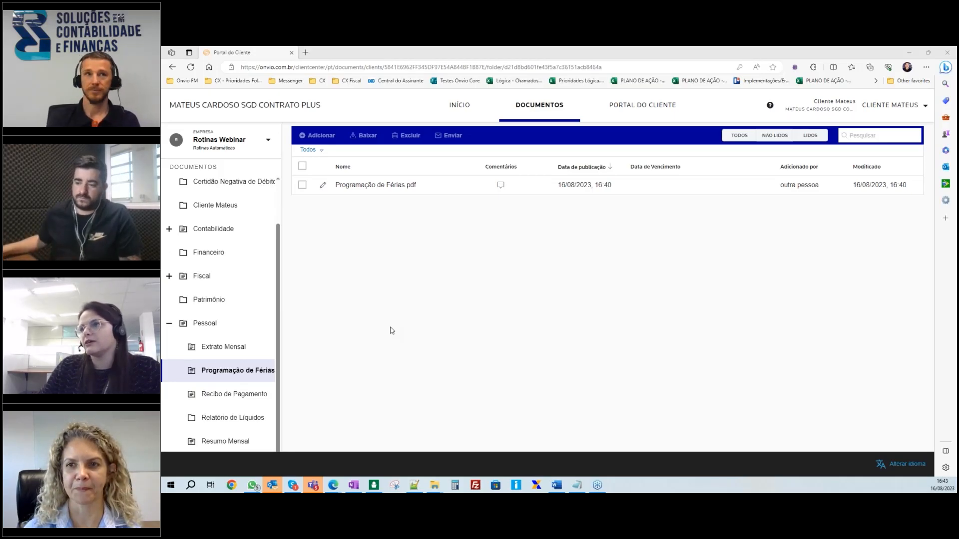
Step: Switch to Domínio Folha, move the schedule list clear of the Programação de férias routine and show the routine's guide options
click(374, 485)
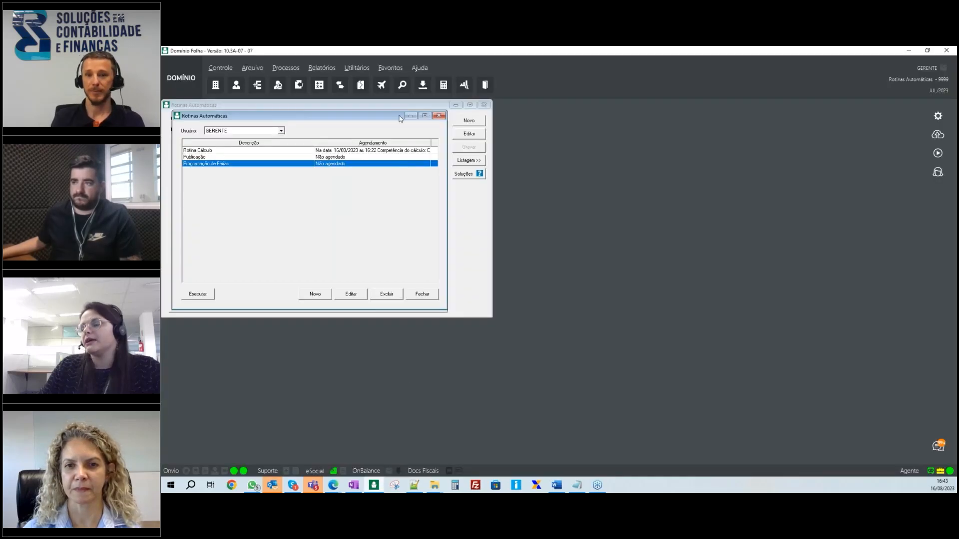
drag(387, 115, 730, 113)
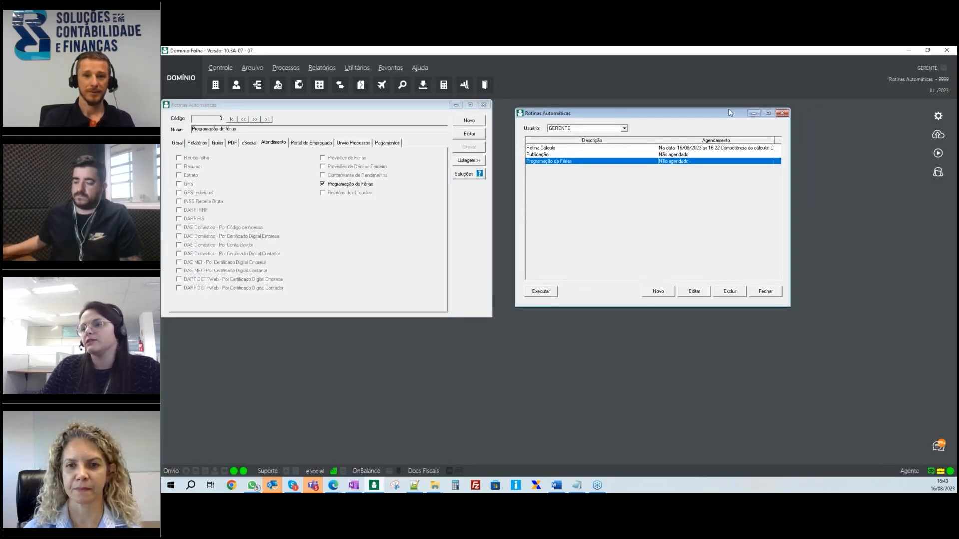
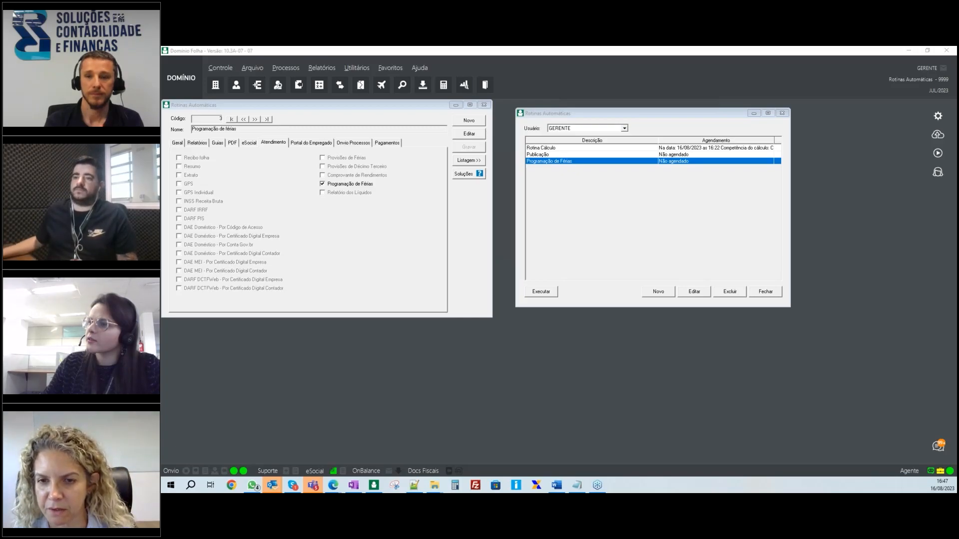
click(217, 144)
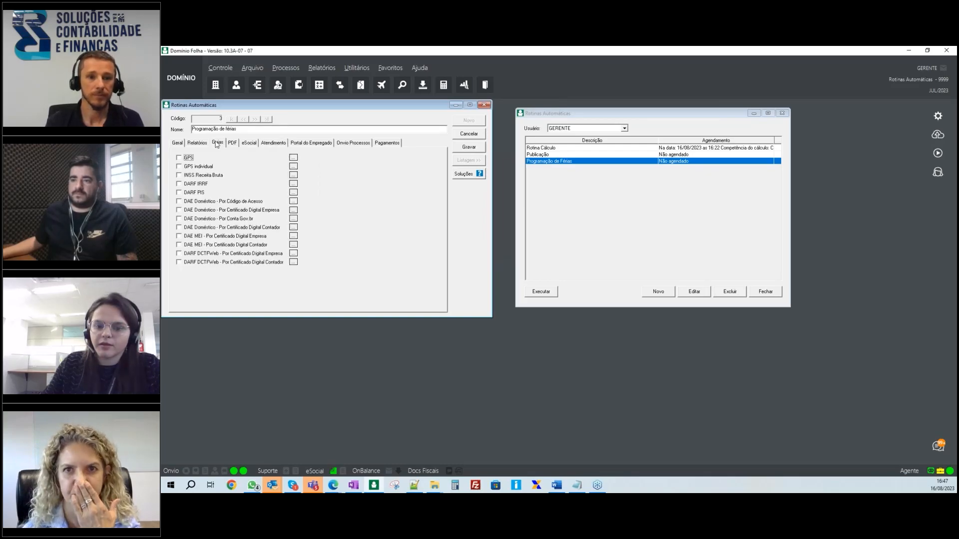
Step: Enable the DAE MEI and DARF DCTFWeb guides by Certificado Digital Empresa, and check the DAE guide's payroll type option
click(179, 236)
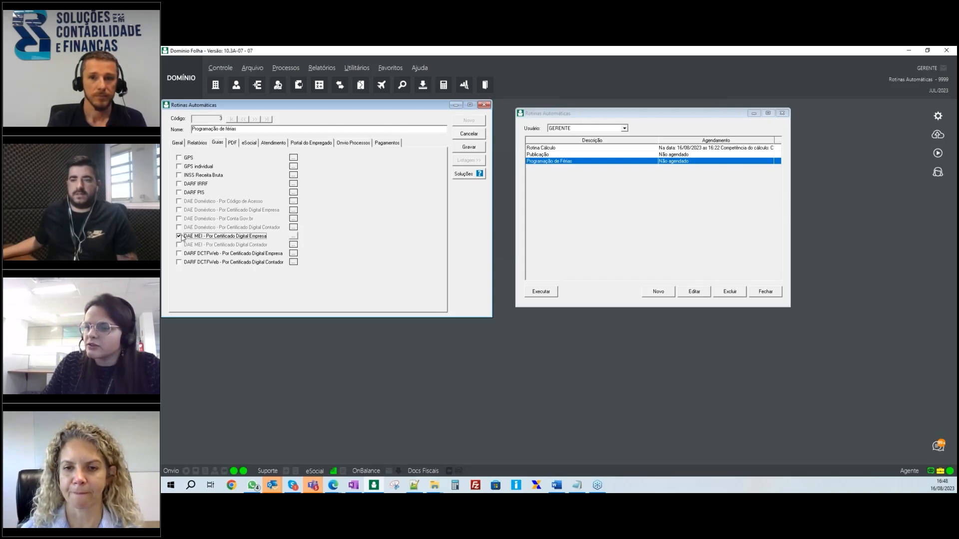
click(179, 254)
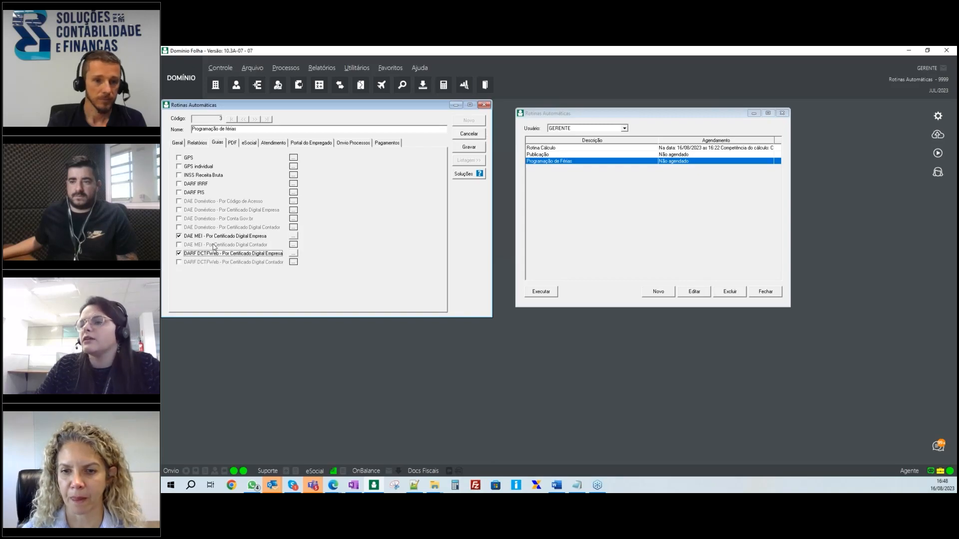
click(294, 237)
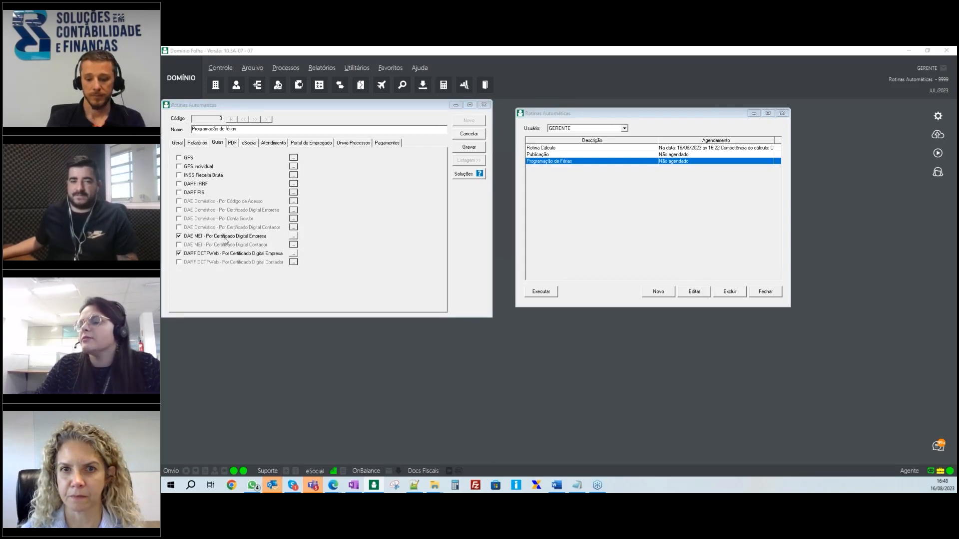
drag(461, 185, 415, 174)
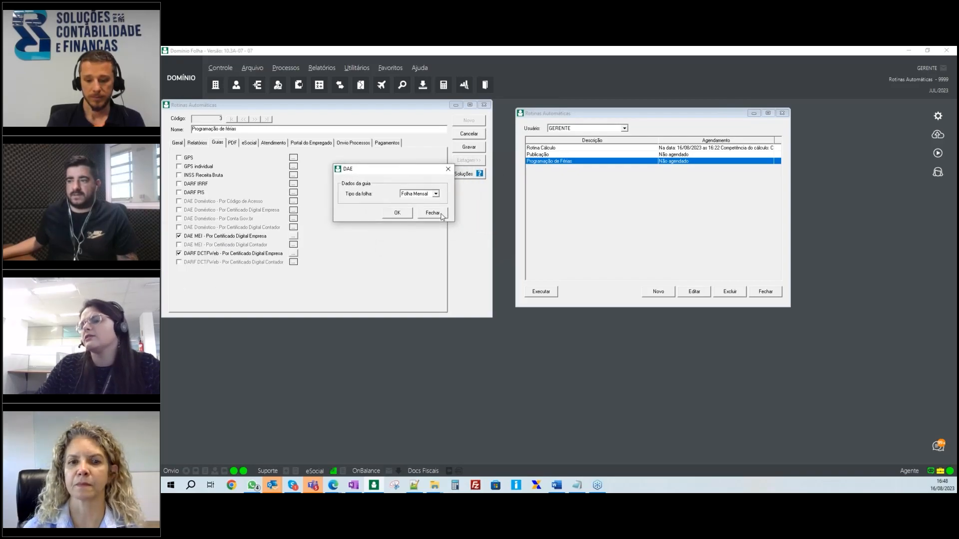
click(432, 213)
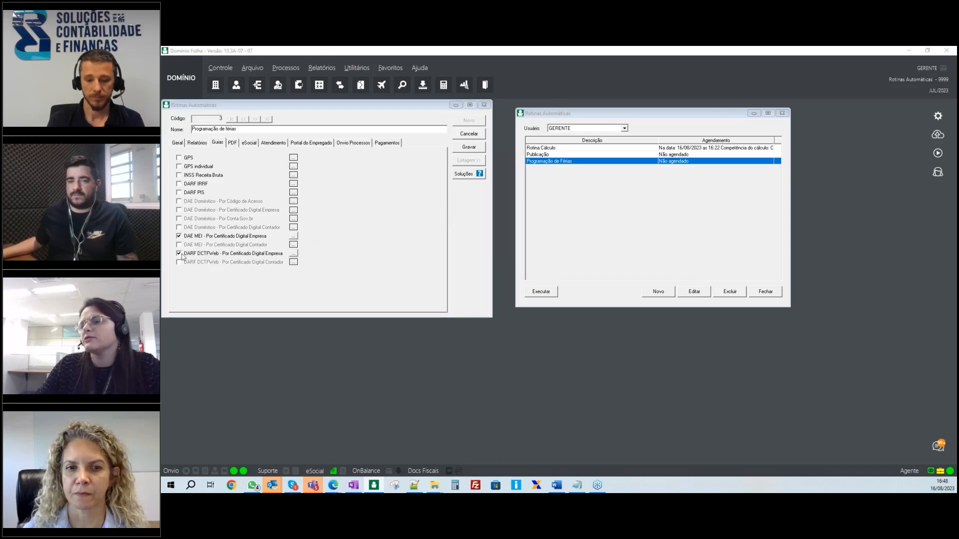
Step: Recheck the DAE guide's options and examine the payroll type option of the DARF DCTFWeb guide, closing both without changes
click(294, 253)
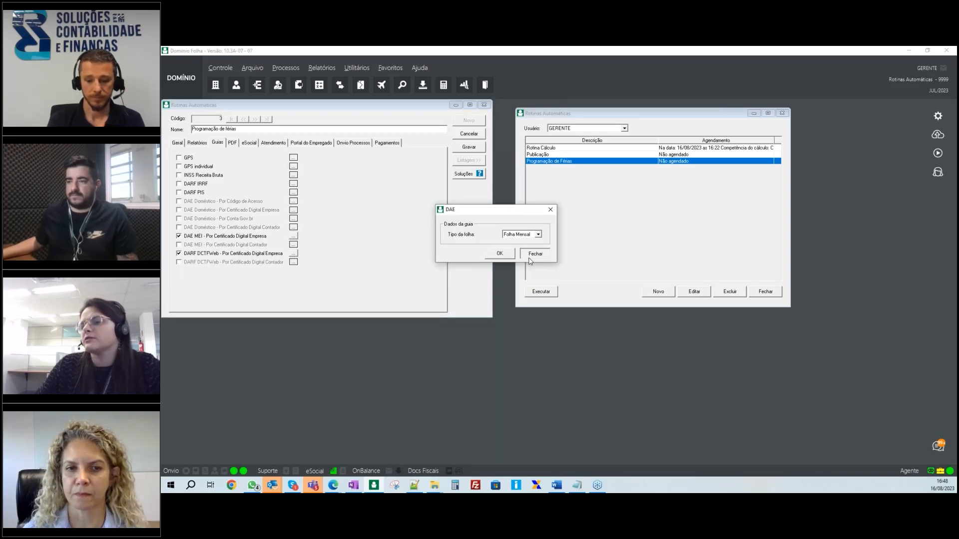
click(529, 258)
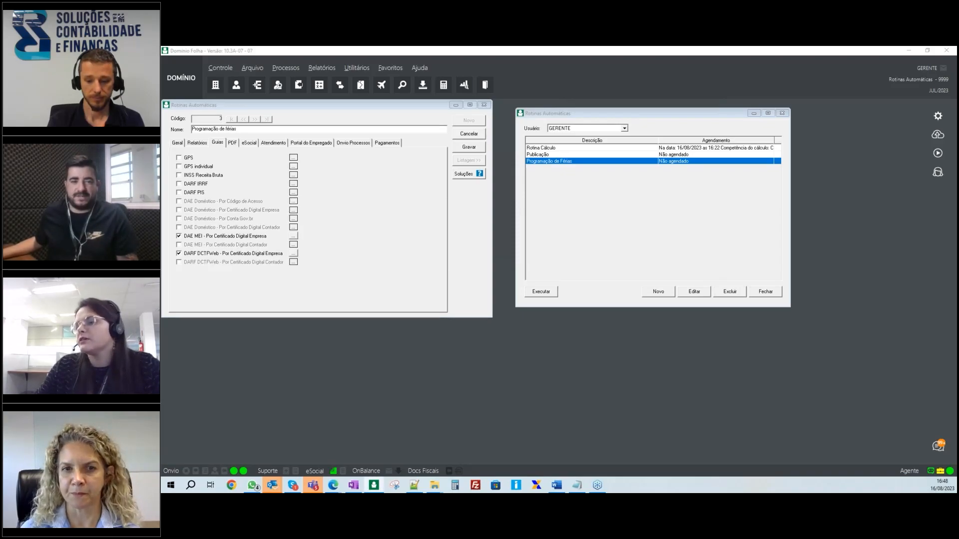
click(470, 211)
click(470, 213)
drag(455, 187, 434, 204)
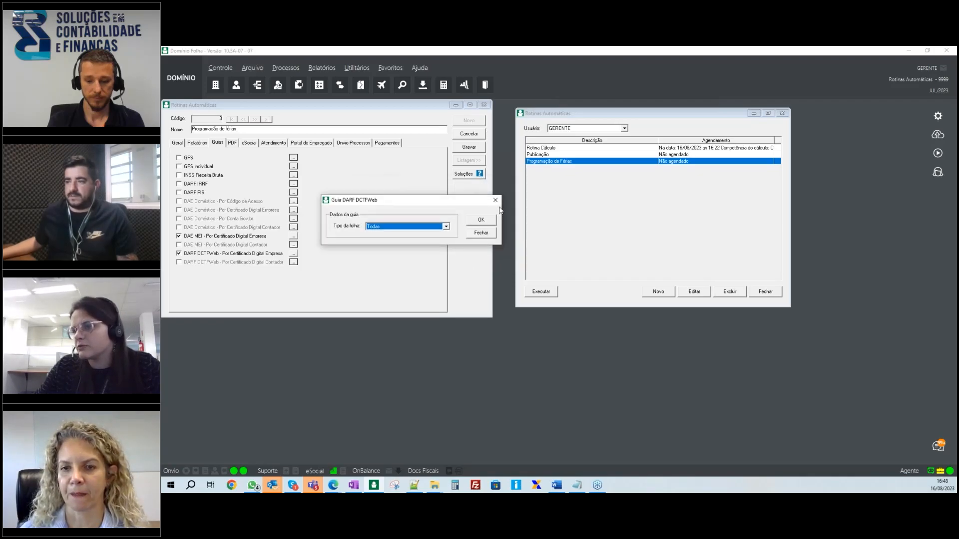
click(498, 199)
Step: Disable the DAE MEI and DARF DCTFWeb guides by Certificado Digital Empresa in the routine
click(178, 235)
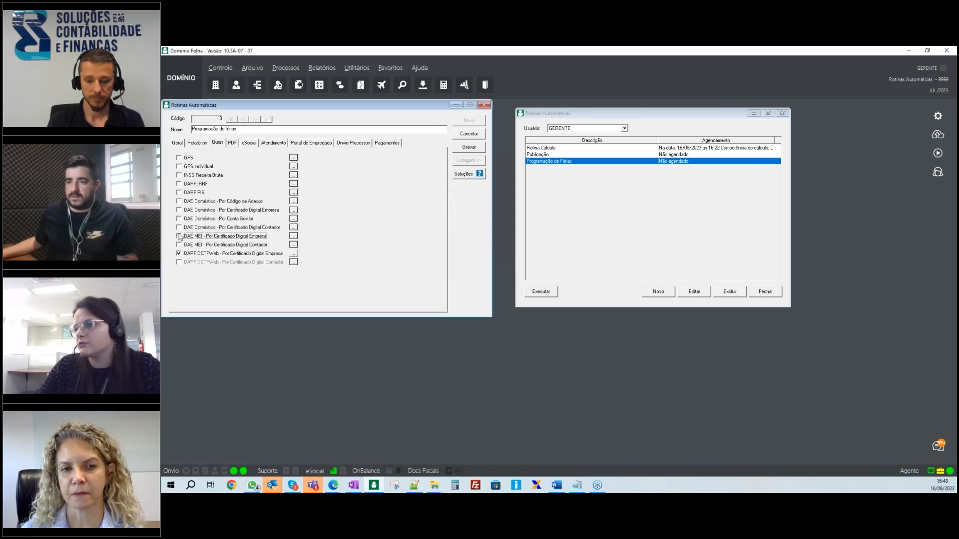
click(179, 253)
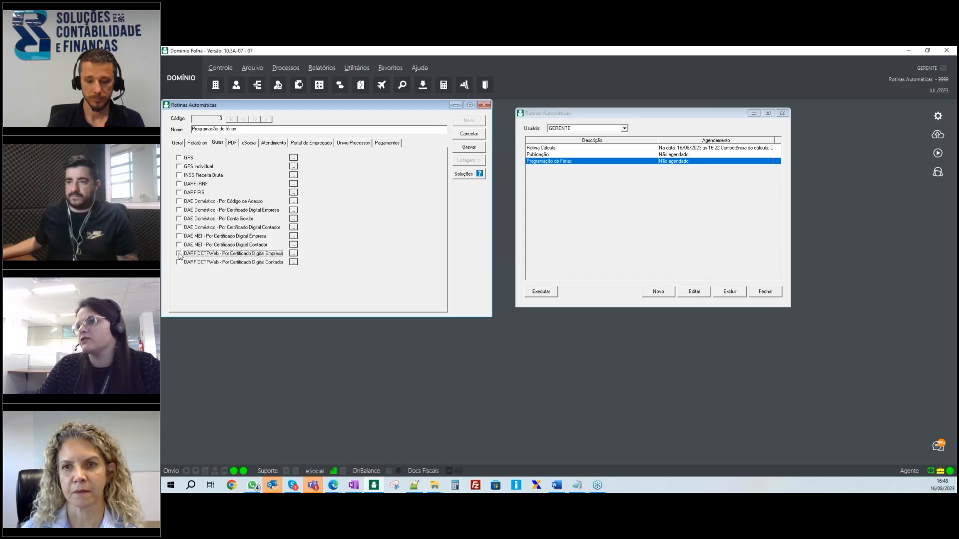
click(179, 237)
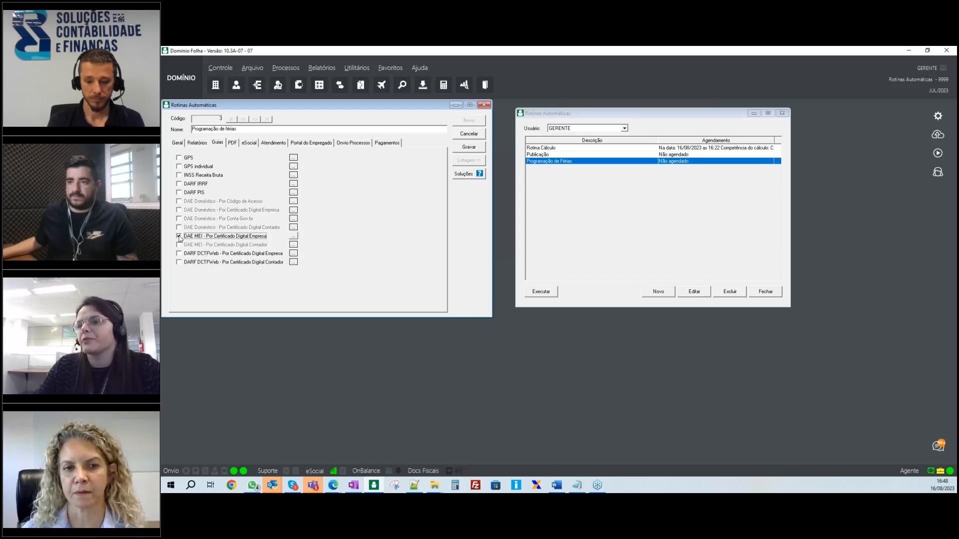
click(179, 236)
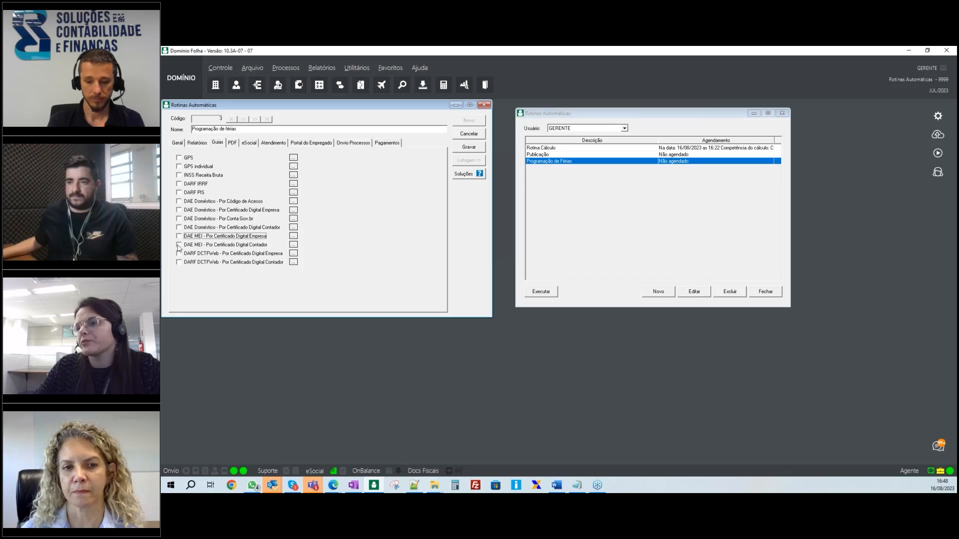
Step: Try the DAE MEI and DARF DCTFWeb guides by Certificado Digital Contador and DAE Doméstico by Código de Acesso, clearing each selection
click(179, 245)
click(179, 262)
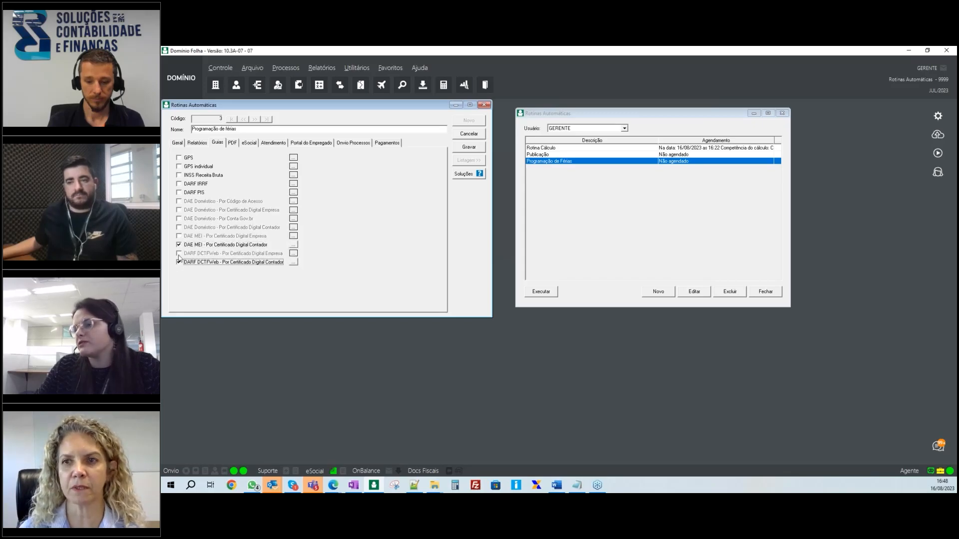
click(179, 245)
click(178, 262)
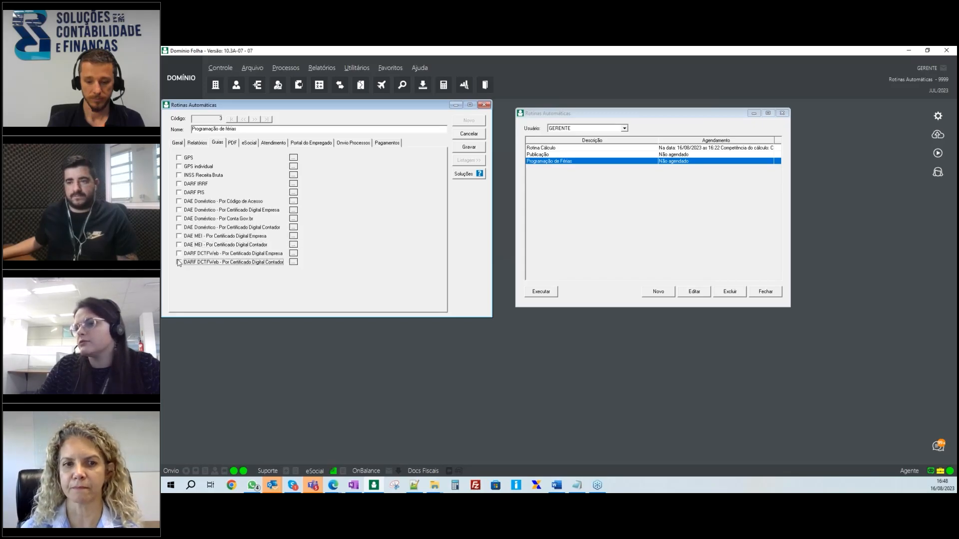
click(179, 201)
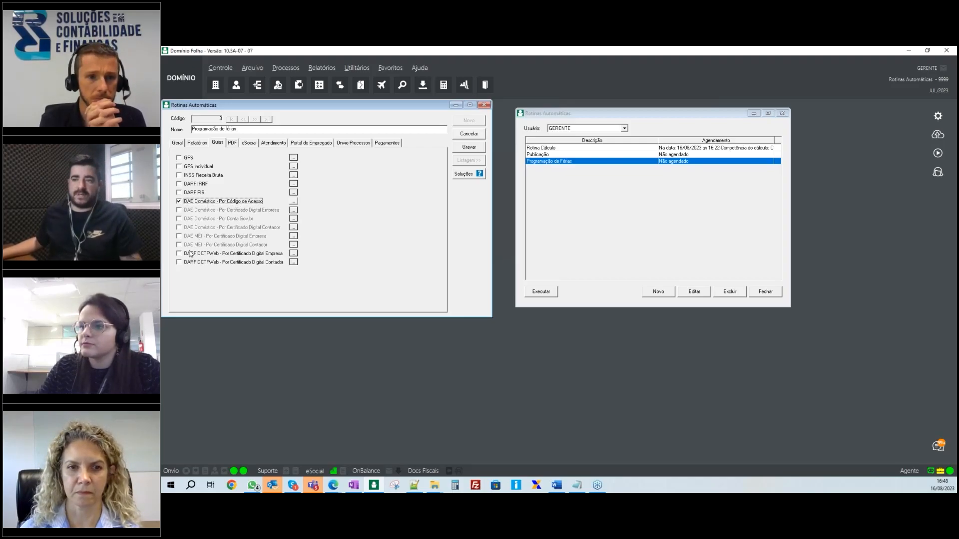
click(179, 201)
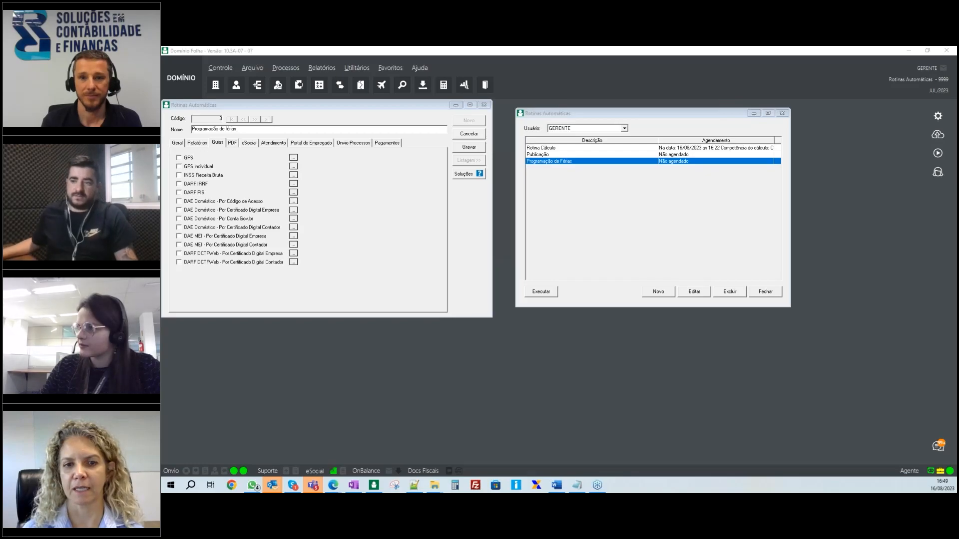
Step: Enable the DARF DCTFWeb guide by Certificado Digital Empresa in the routine and open the Guia DARF DCTFWeb report
click(179, 254)
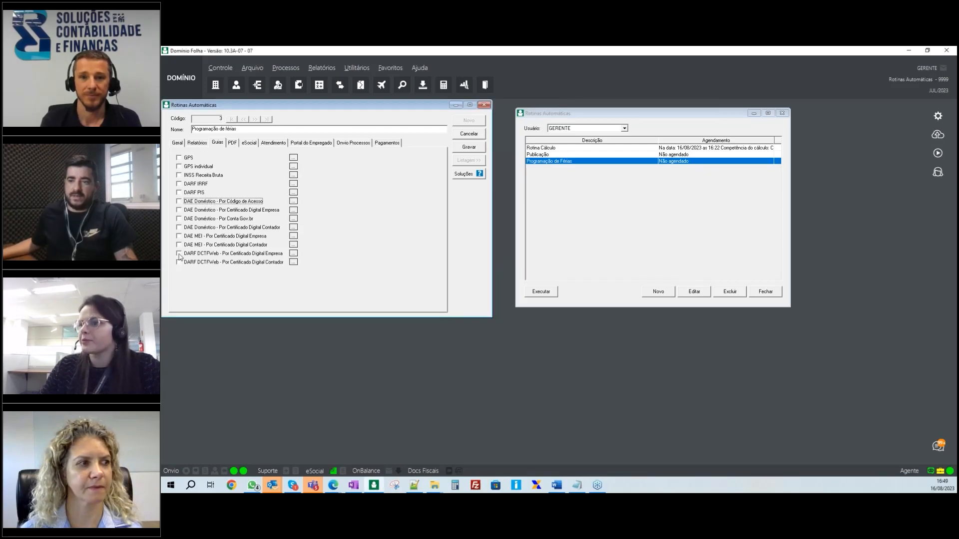
click(320, 68)
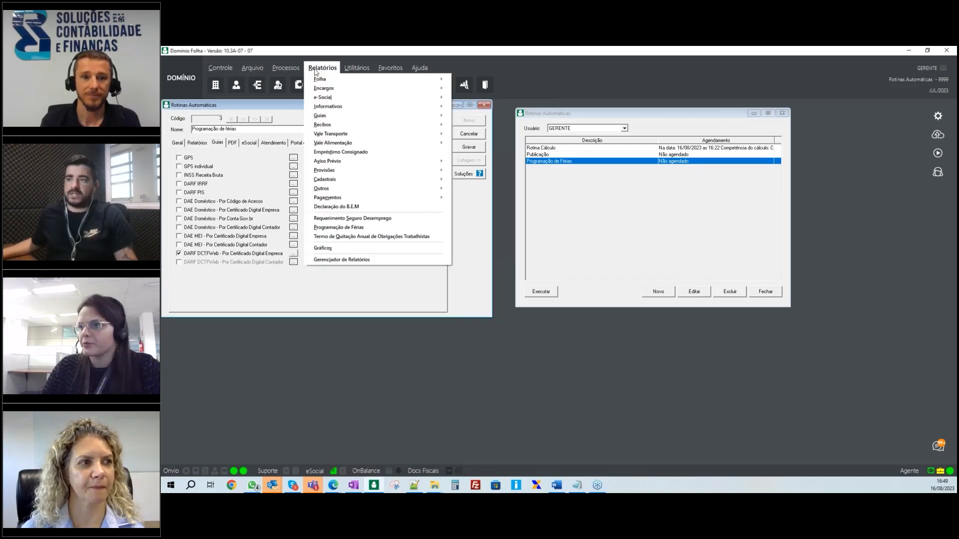
mouse_move(345, 117)
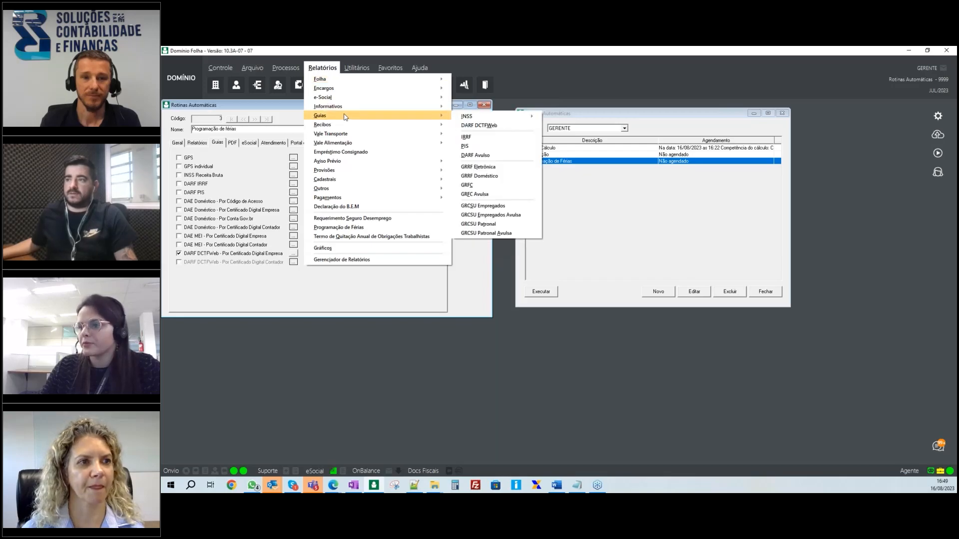
click(483, 126)
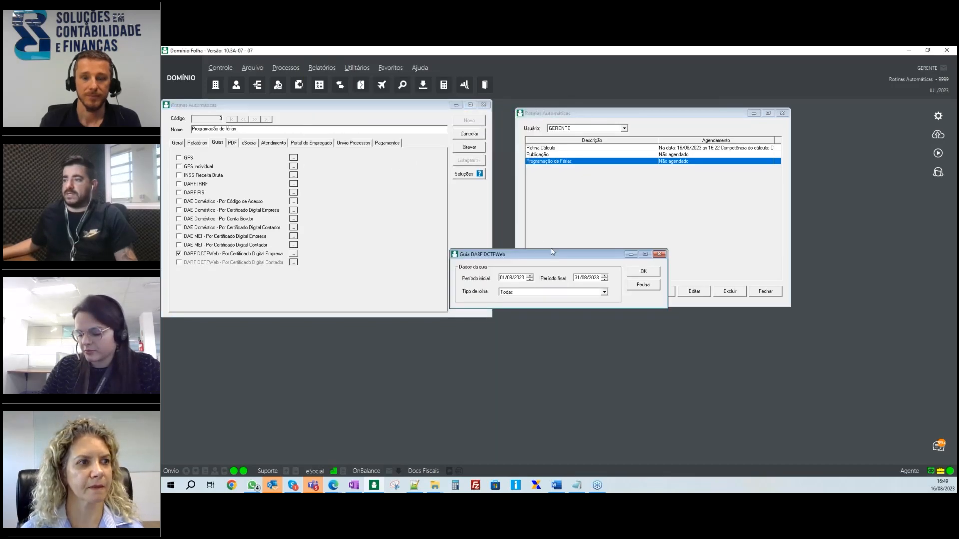
drag(541, 235, 482, 199)
Step: Revisit the DARF DCTFWeb entry among the guide reports and place its window over the routine list for comparison
click(322, 68)
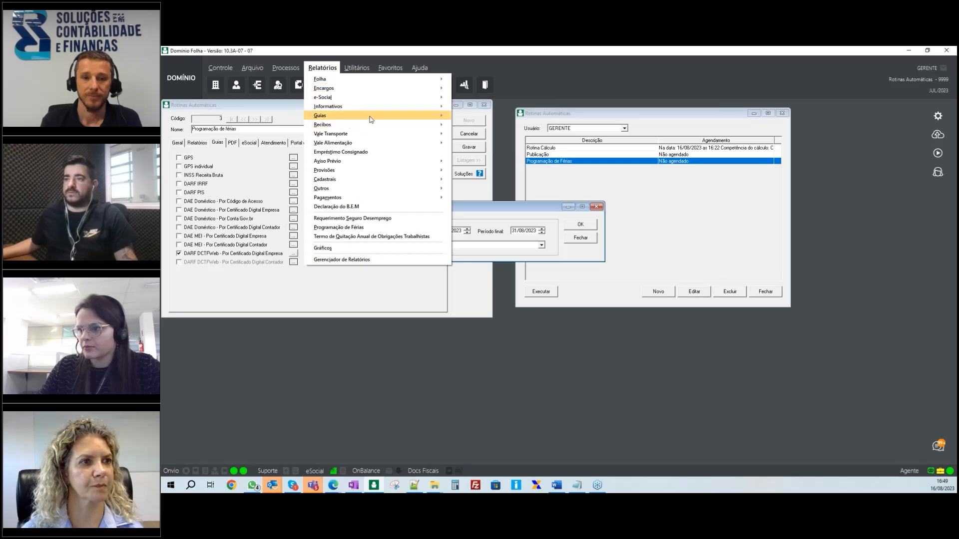
mouse_move(440, 116)
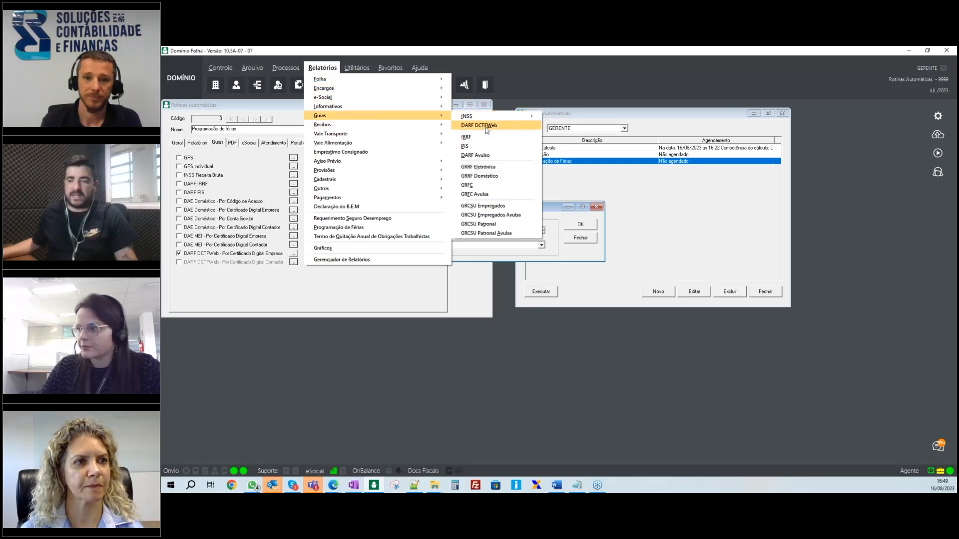
click(485, 126)
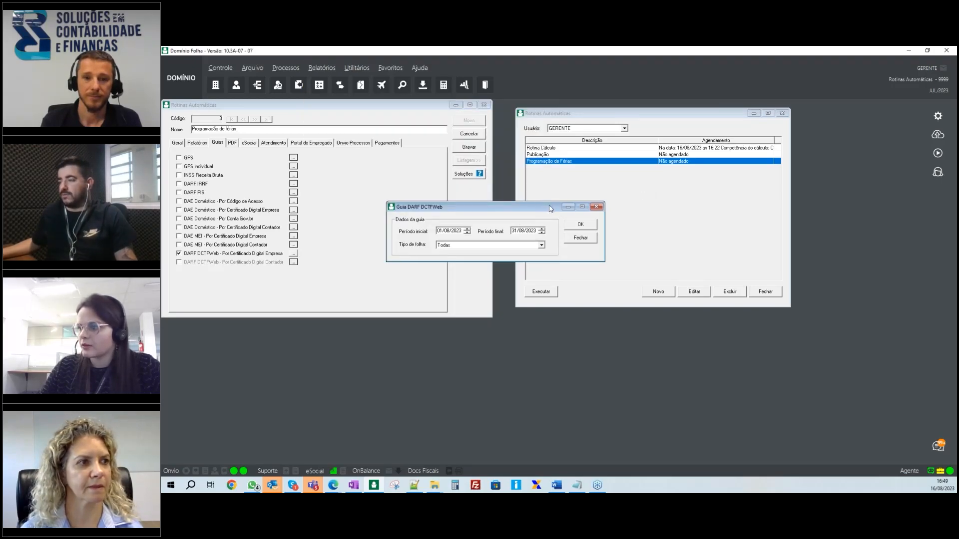
drag(550, 208, 696, 181)
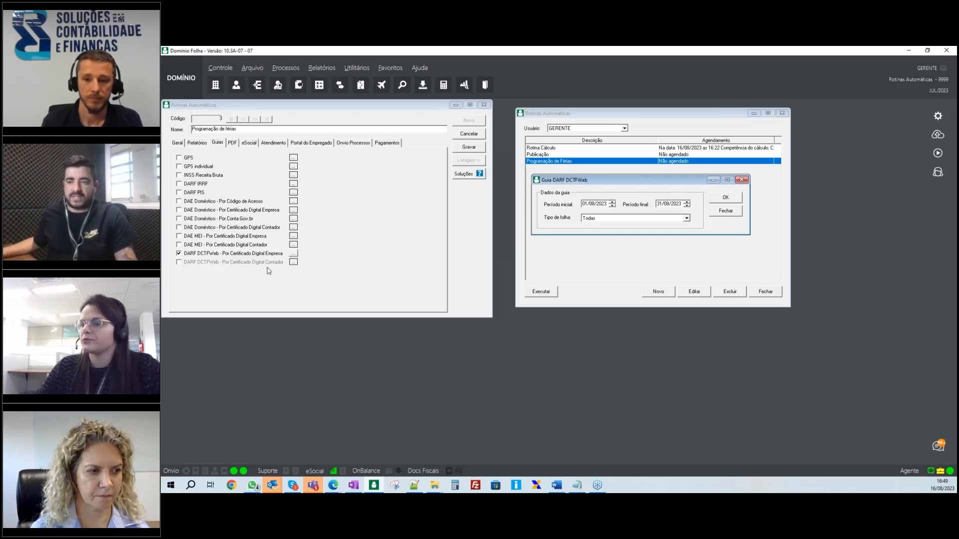
drag(614, 183, 628, 190)
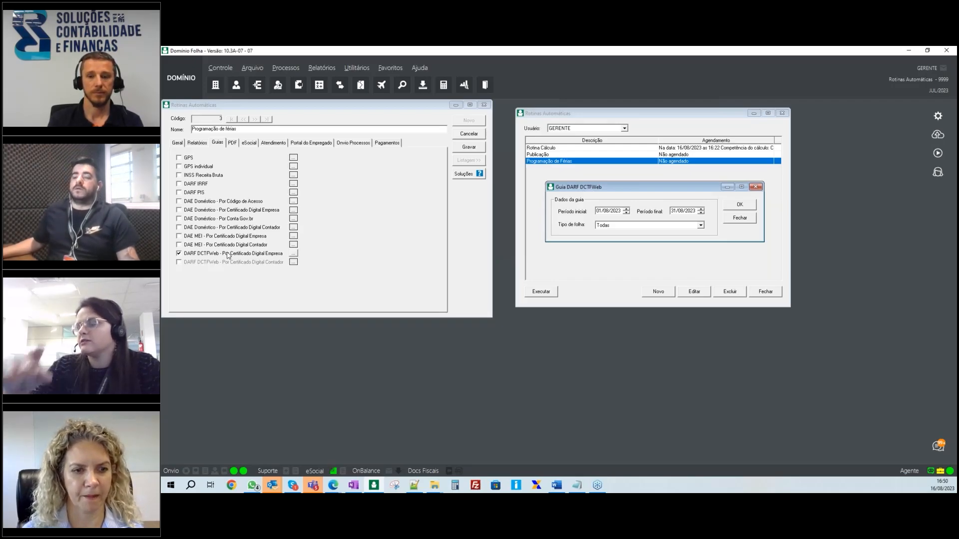
Step: Enable Cálculo das férias programadas among the general processes of the Programação de férias routine
drag(304, 107, 319, 112)
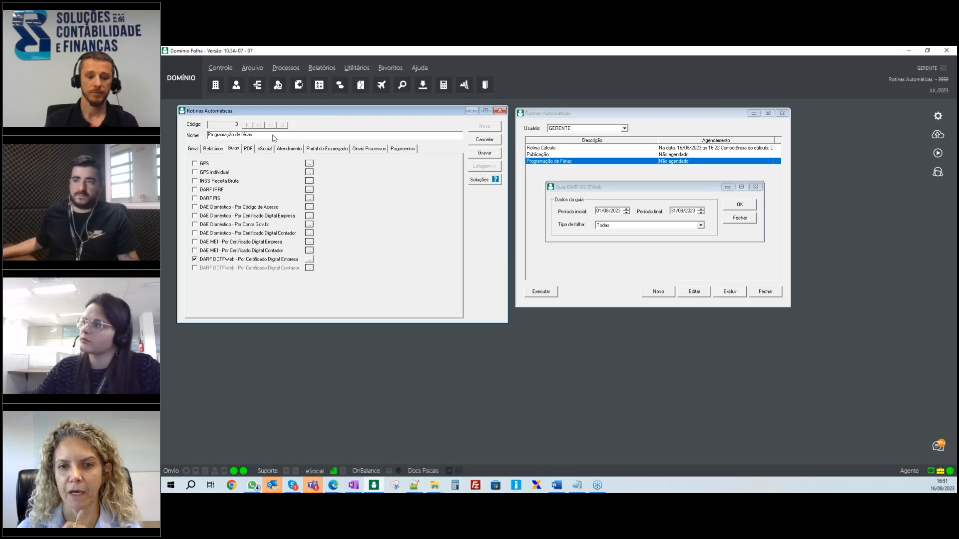
click(216, 152)
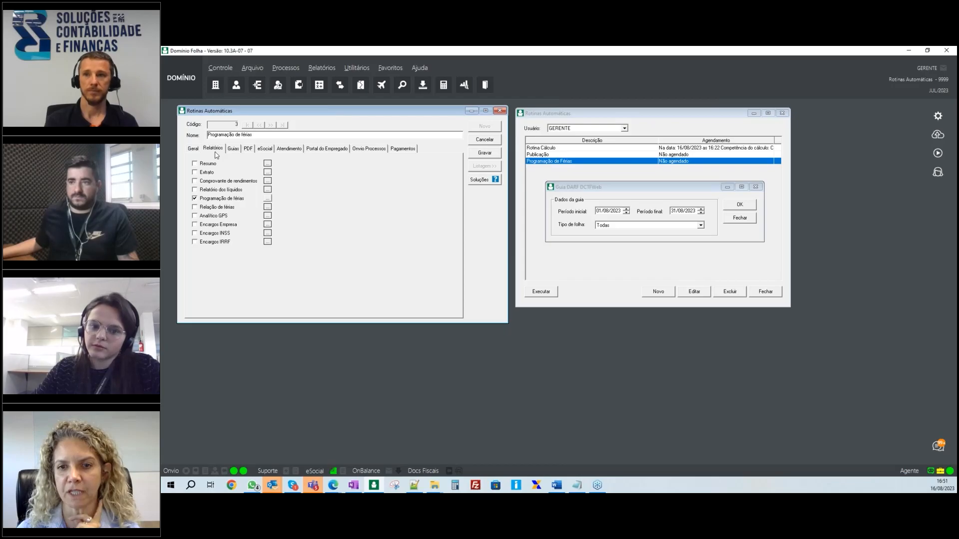
click(194, 149)
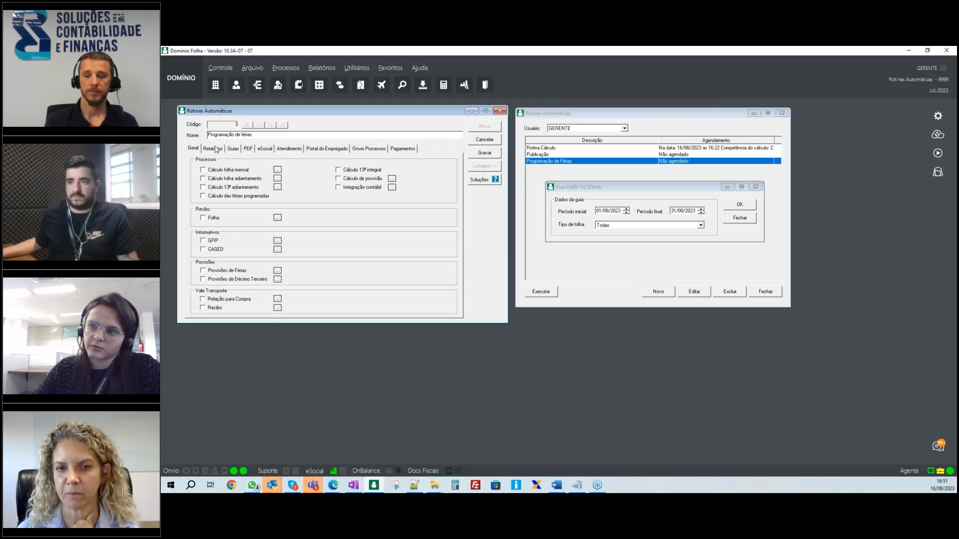
click(203, 196)
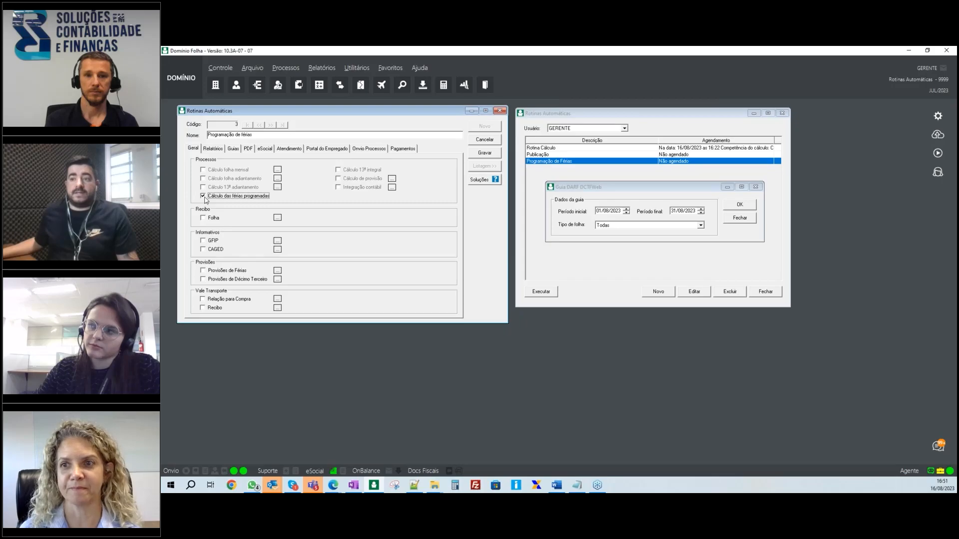
drag(272, 114, 274, 116)
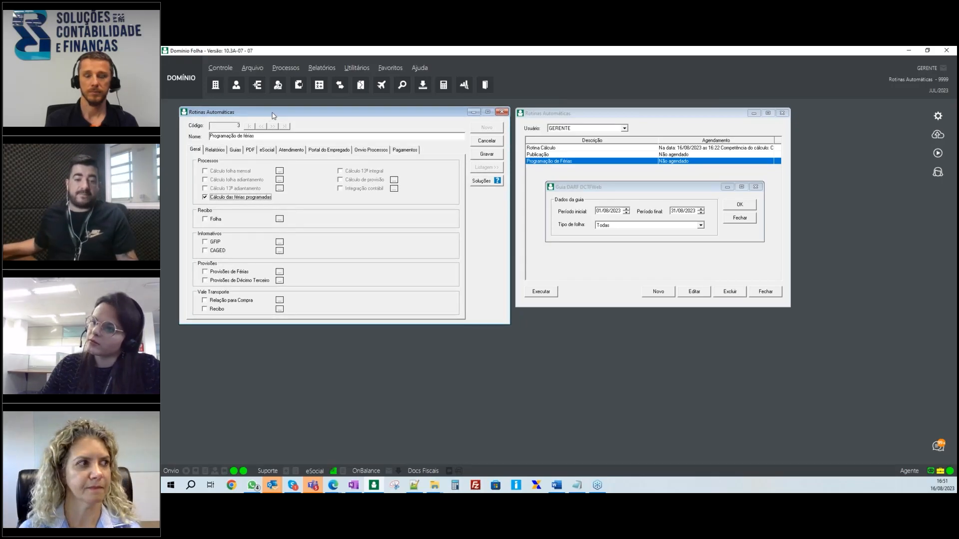
click(287, 69)
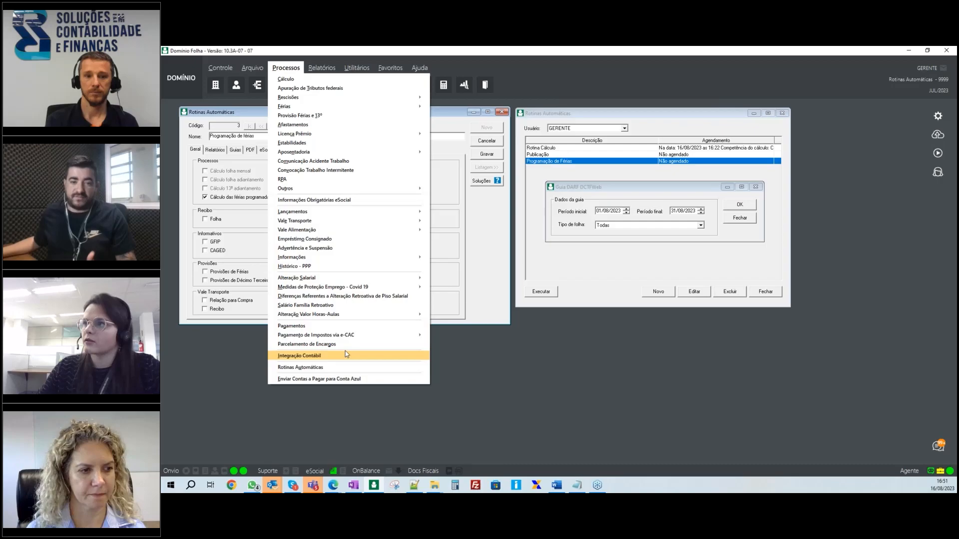
key(Escape)
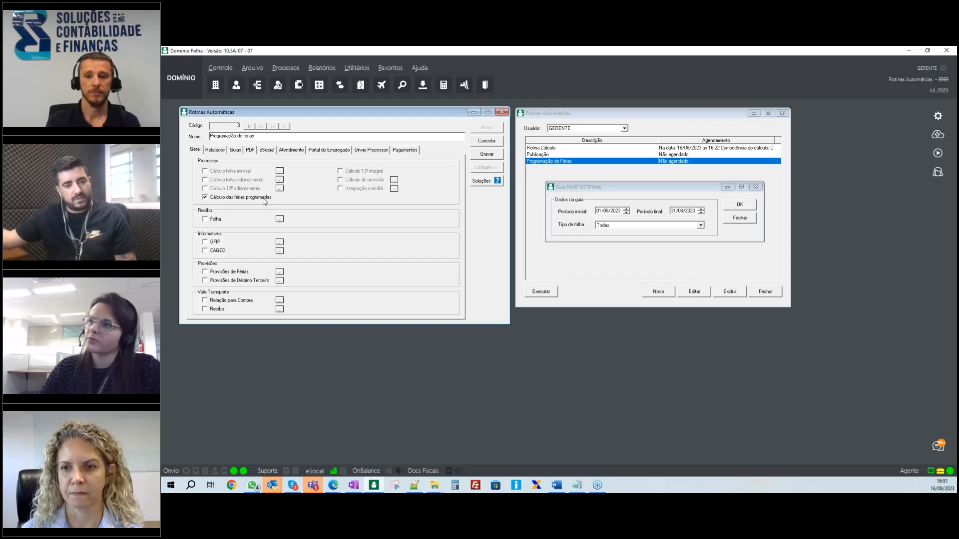
click(295, 71)
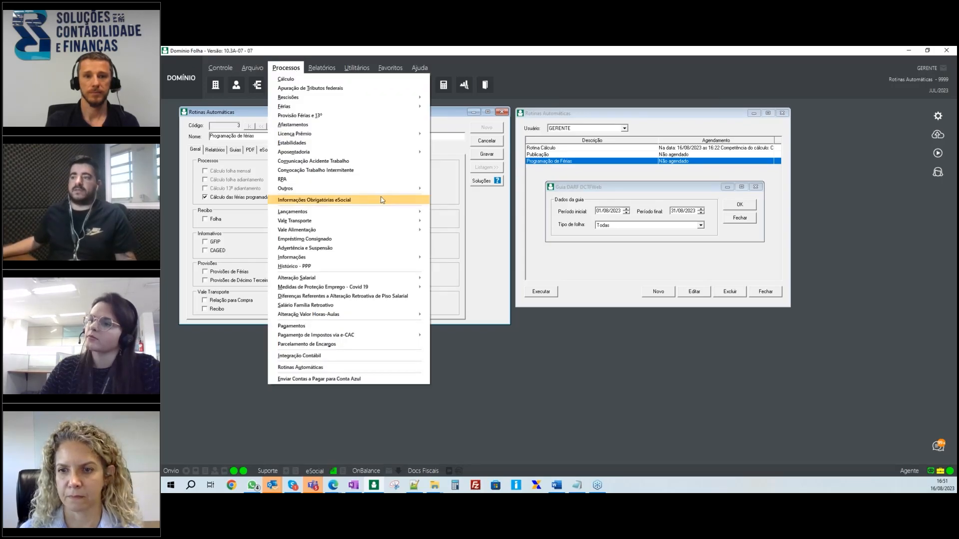
mouse_move(385, 190)
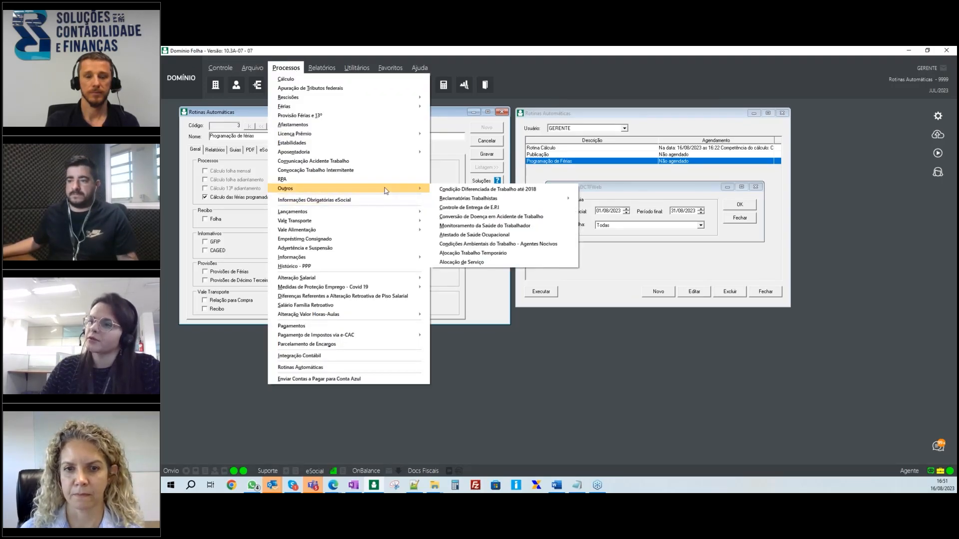
click(210, 365)
click(327, 70)
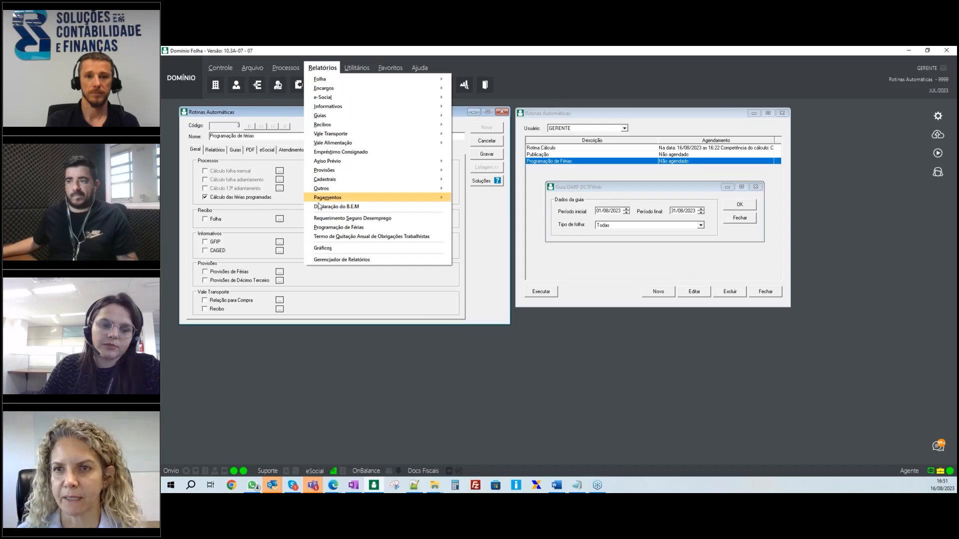
click(279, 299)
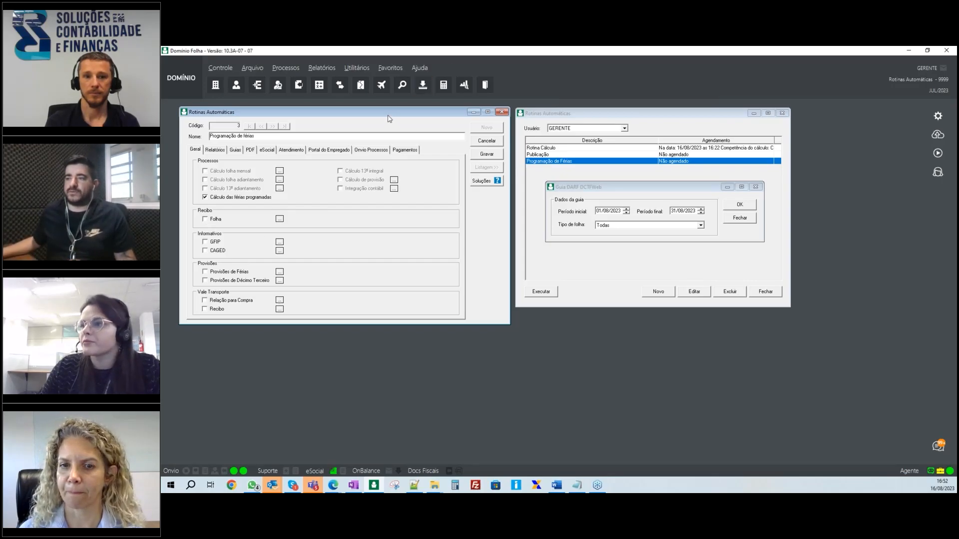
Step: Examine the routine's Onvio Processos options and the documents that can be saved as PDF
drag(387, 113, 378, 117)
click(368, 154)
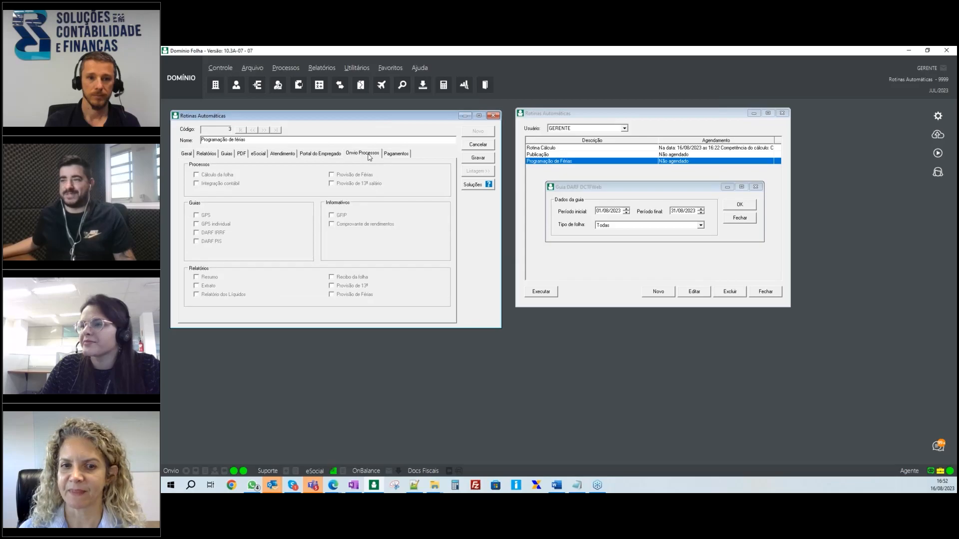
mouse_move(374, 115)
mouse_down()
mouse_move(381, 106)
mouse_move(368, 115)
mouse_up()
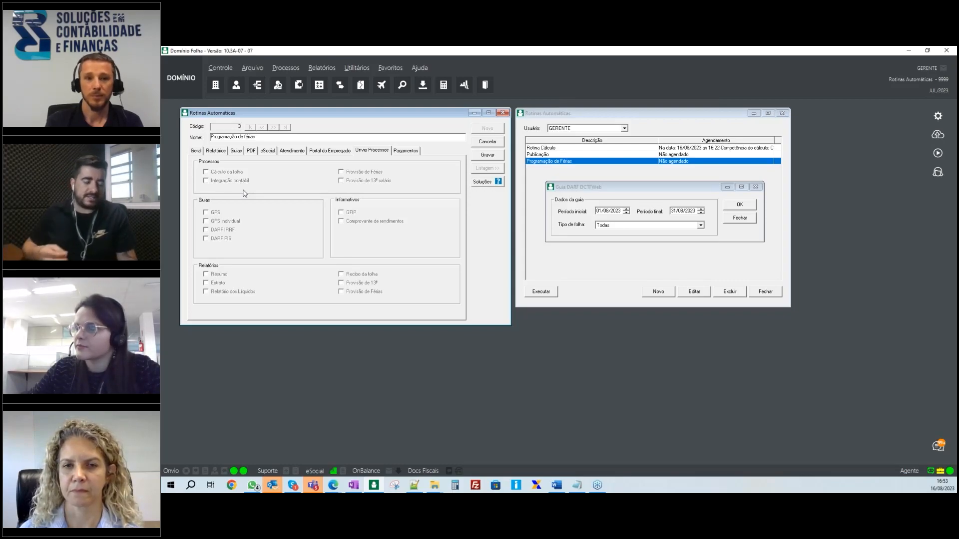
drag(306, 118, 307, 123)
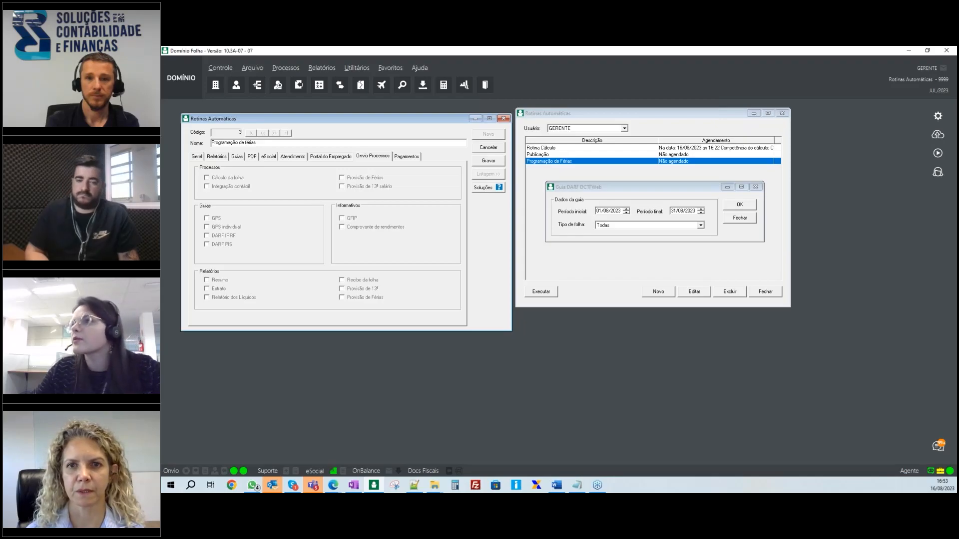
click(252, 157)
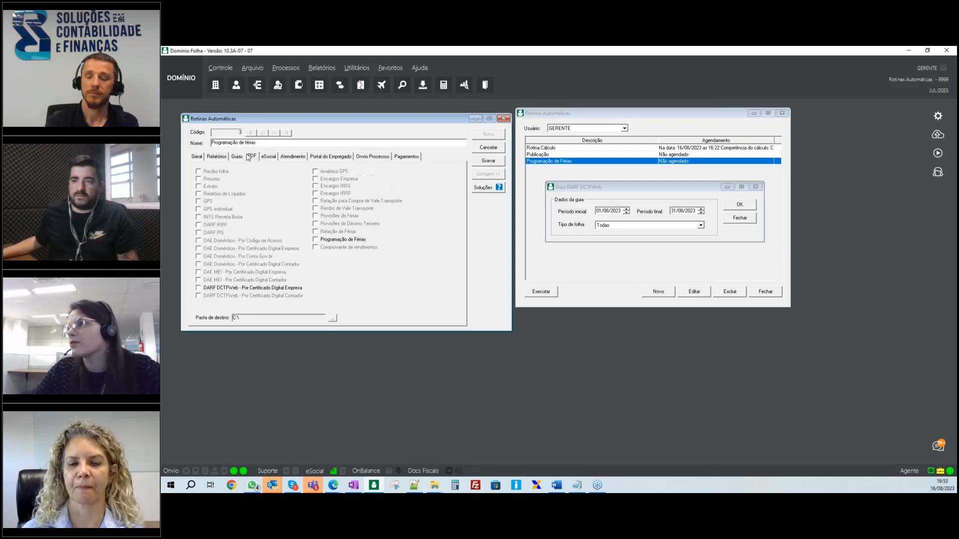
Step: Disable Cálculo das férias programadas, enable Cálculo folha mensal in the routine's general processes, and open its options
click(236, 156)
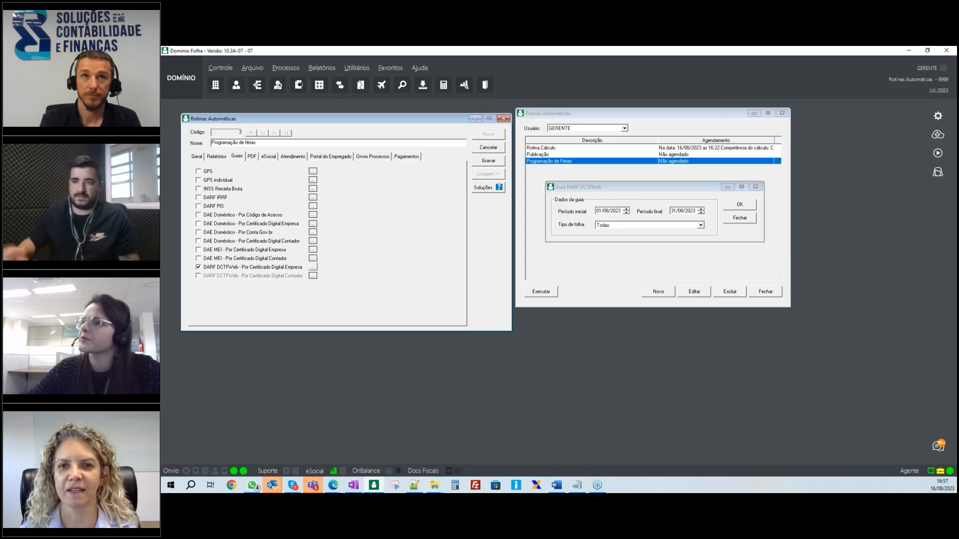
click(216, 156)
click(197, 156)
click(221, 204)
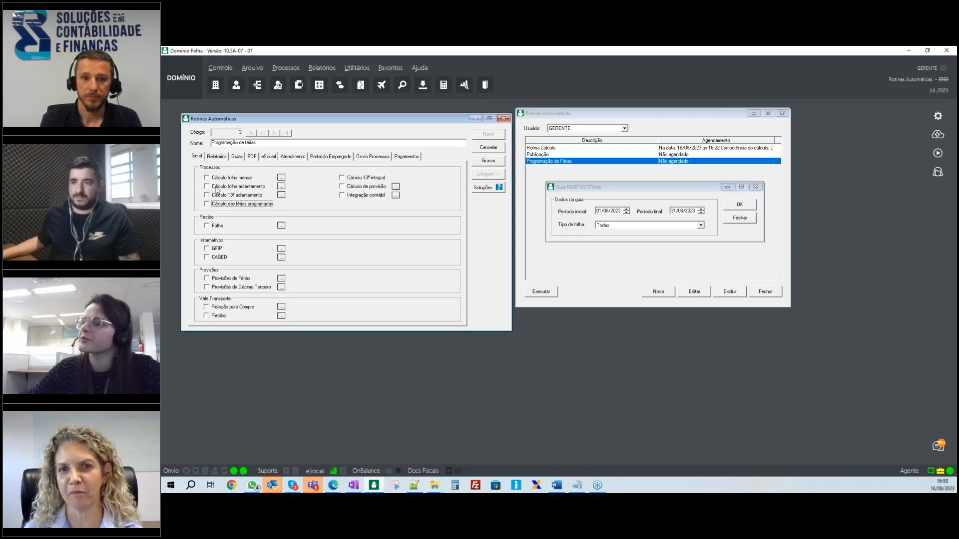
click(217, 178)
click(282, 178)
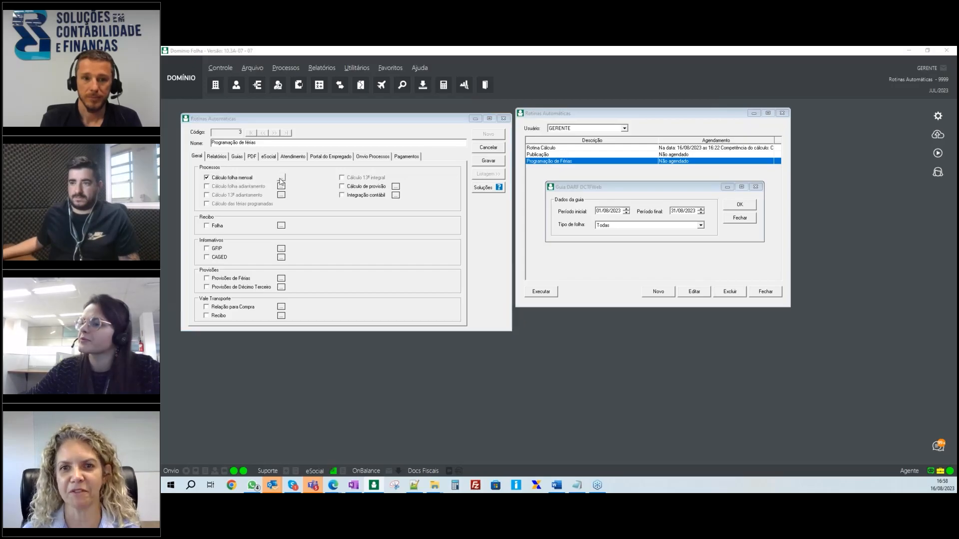